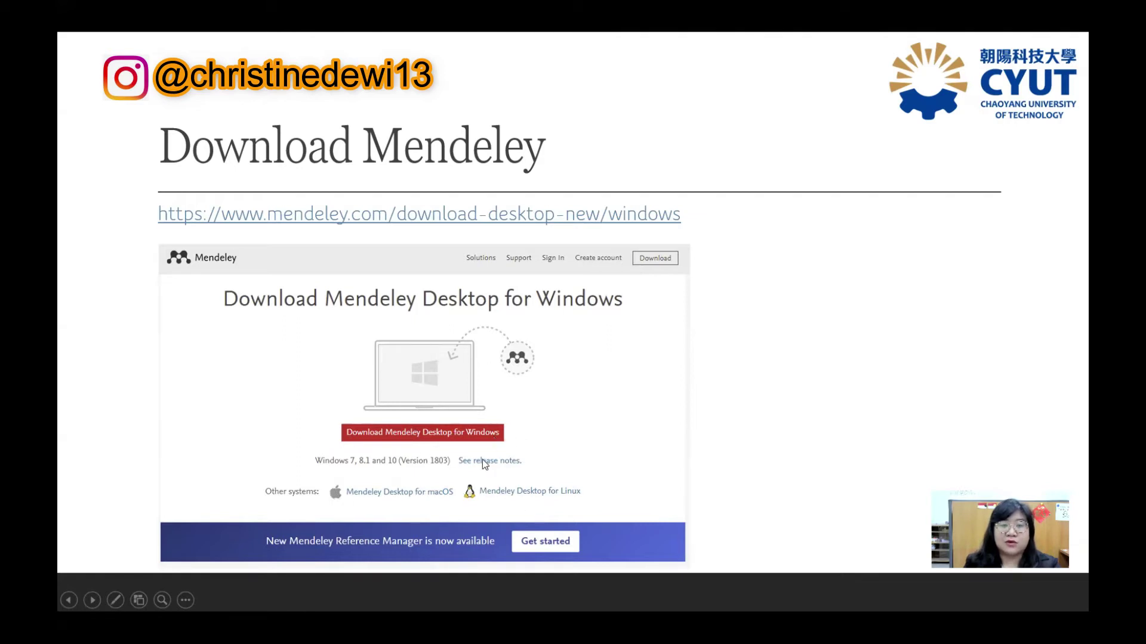
{"action": "left_click", "coordinate": [475, 408]}
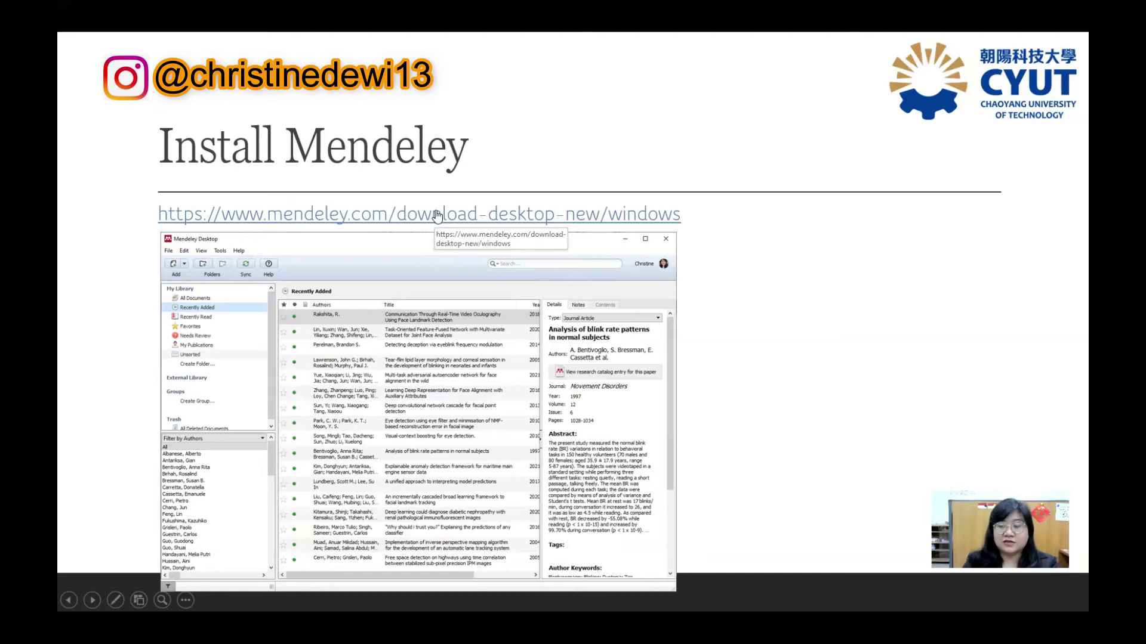
{"action": "key", "text": "Right"}
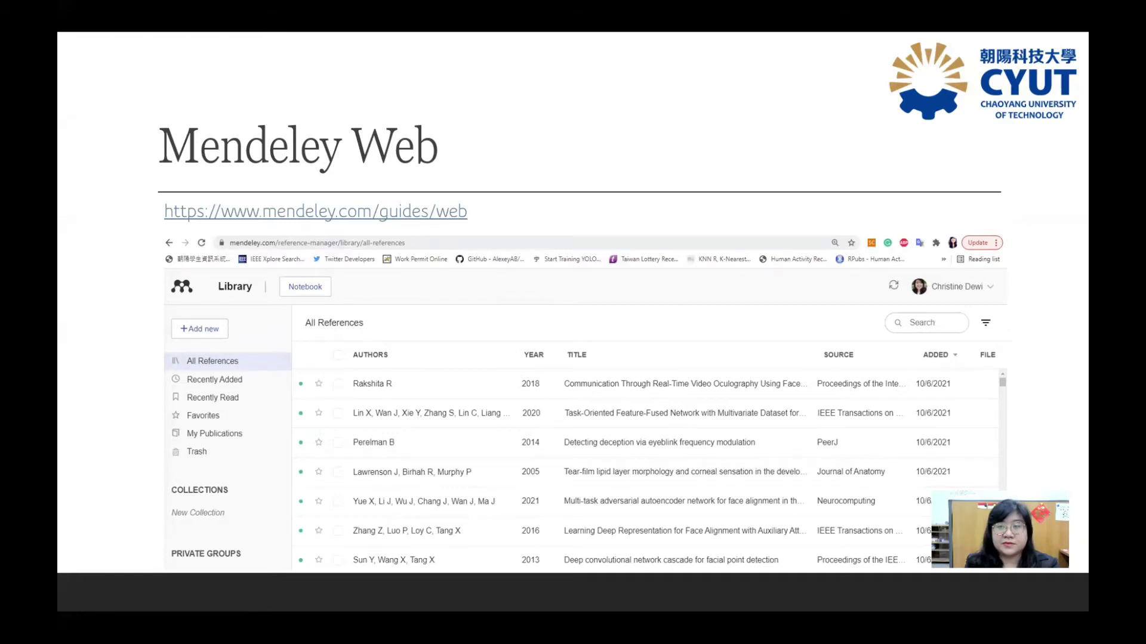
{"action": "key", "text": "Right"}
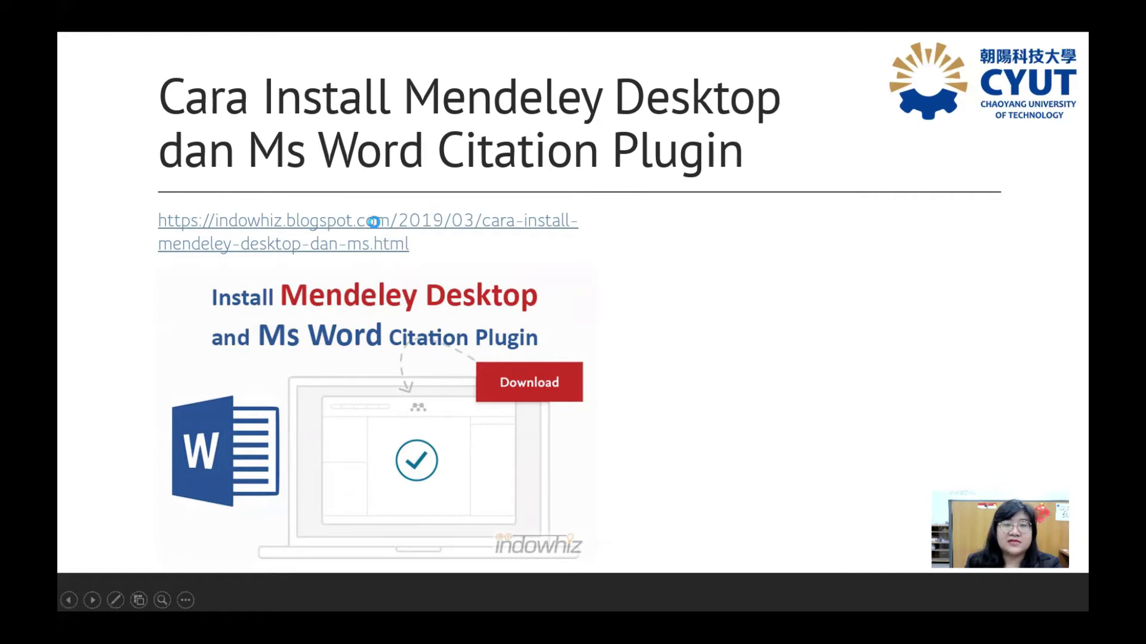
Open the linked indowhiz article on installing Mendeley Desktop and the Ms Word Citation Plugin, and skim its opening
{"action": "left_click", "coordinate": [404, 230]}
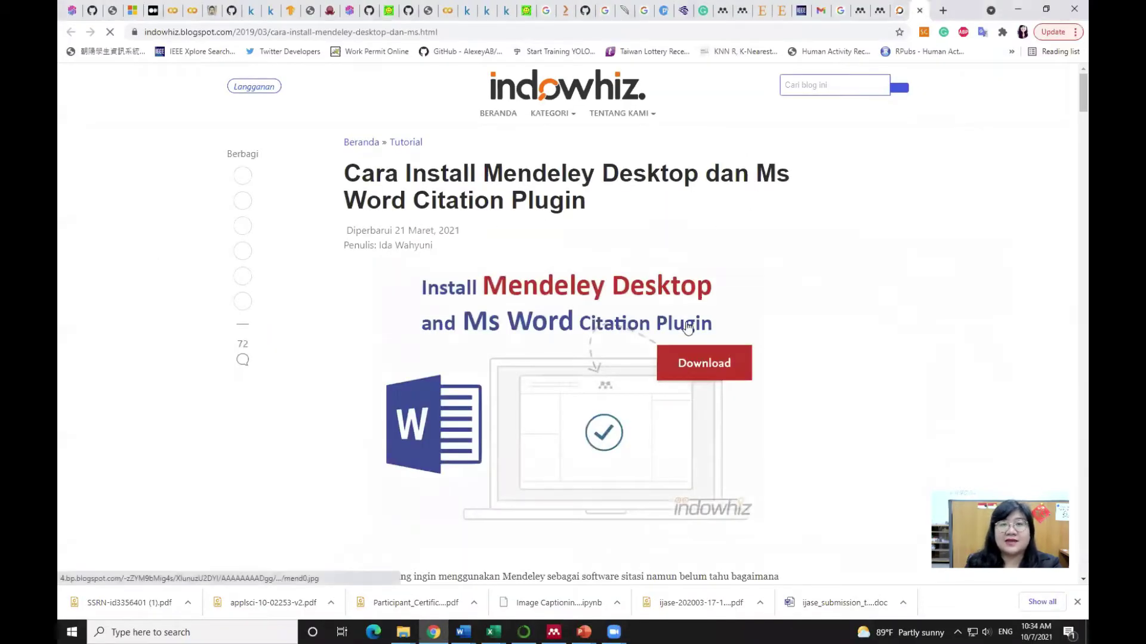
{"action": "scroll", "coordinate": [486, 318], "scroll_direction": "down", "scroll_amount": 2}
{"action": "scroll", "coordinate": [549, 299], "scroll_direction": "up", "scroll_amount": 2}
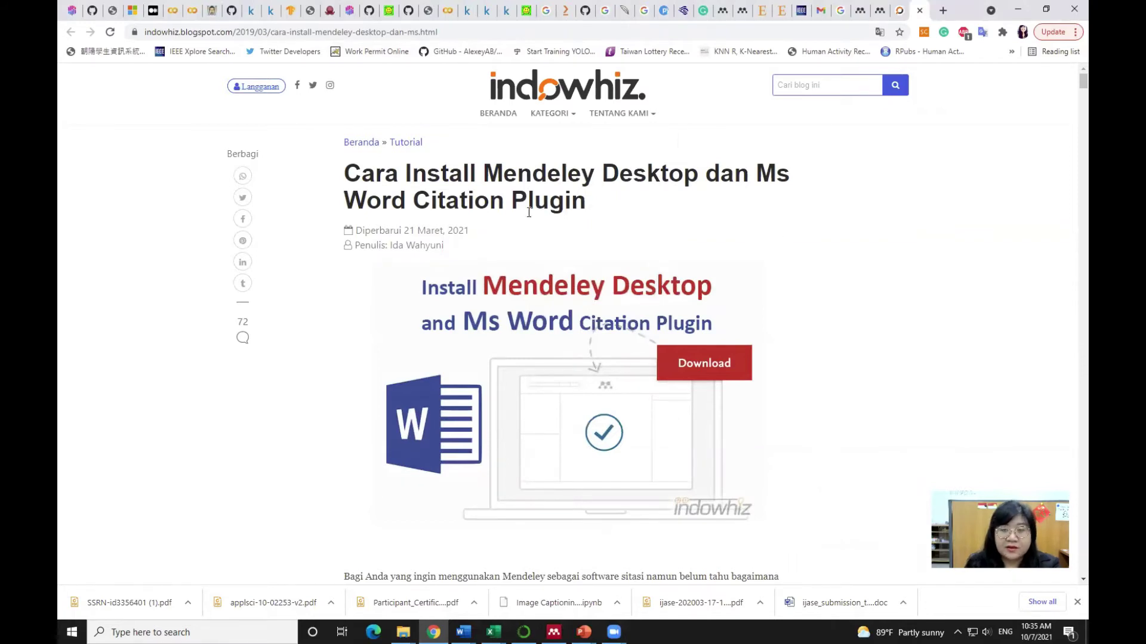
{"action": "scroll", "coordinate": [417, 242], "scroll_direction": "down", "scroll_amount": 4}
{"action": "scroll", "coordinate": [417, 241], "scroll_direction": "up", "scroll_amount": 4}
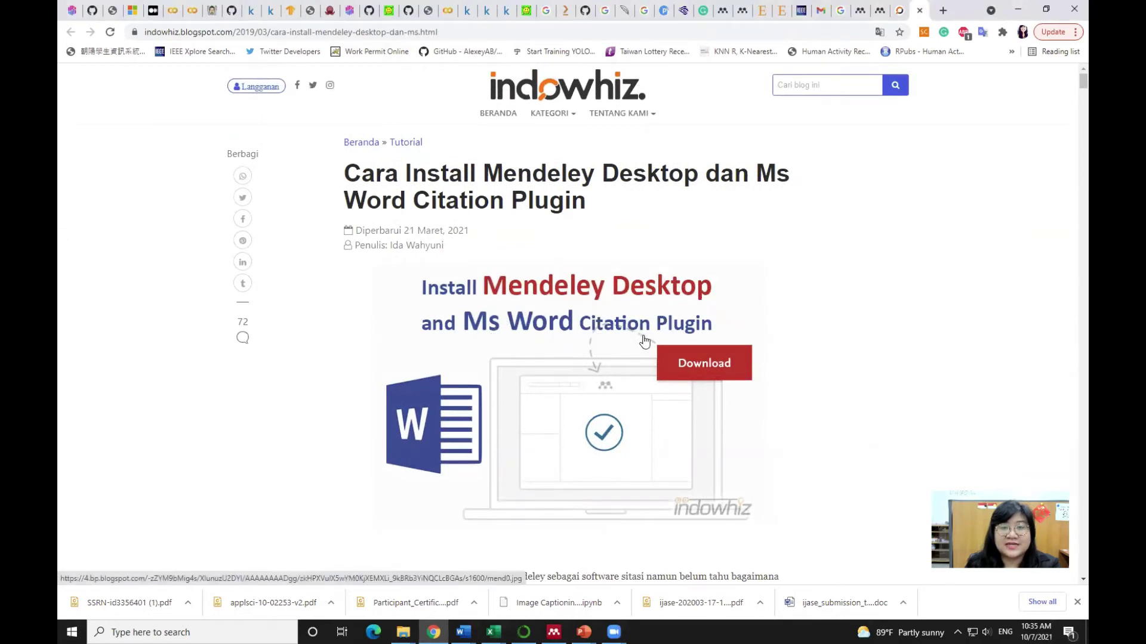
Look at the Mendeley web library and the page for downloading Mendeley Desktop for Windows, selecting that page's address
{"action": "left_click", "coordinate": [858, 11]}
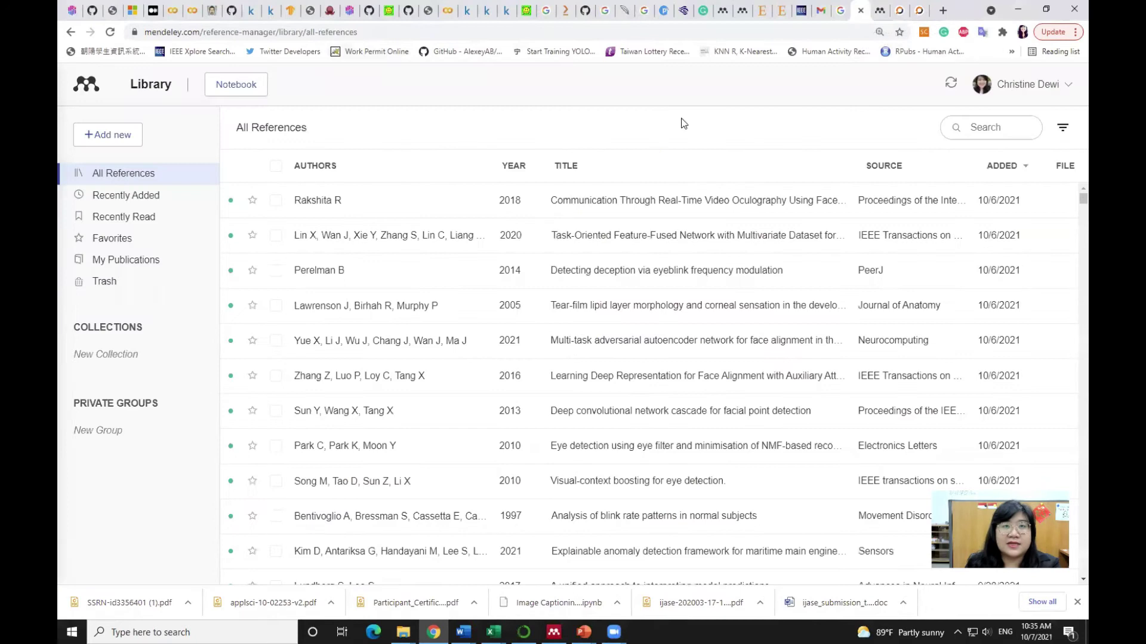
{"action": "left_click", "coordinate": [879, 10]}
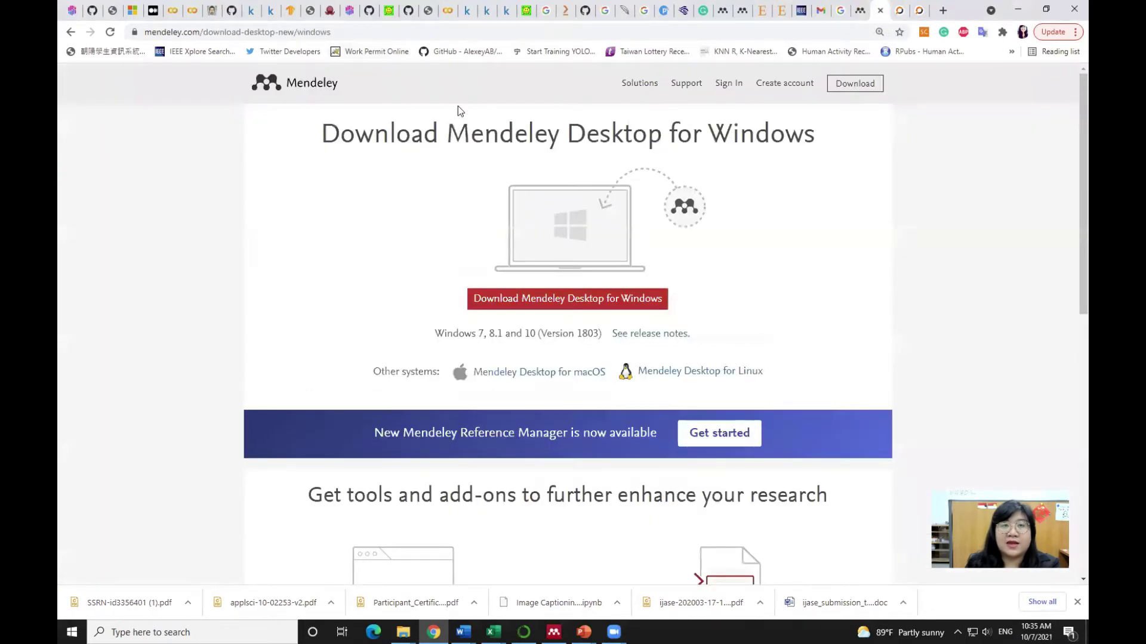
{"action": "left_click", "coordinate": [120, 34]}
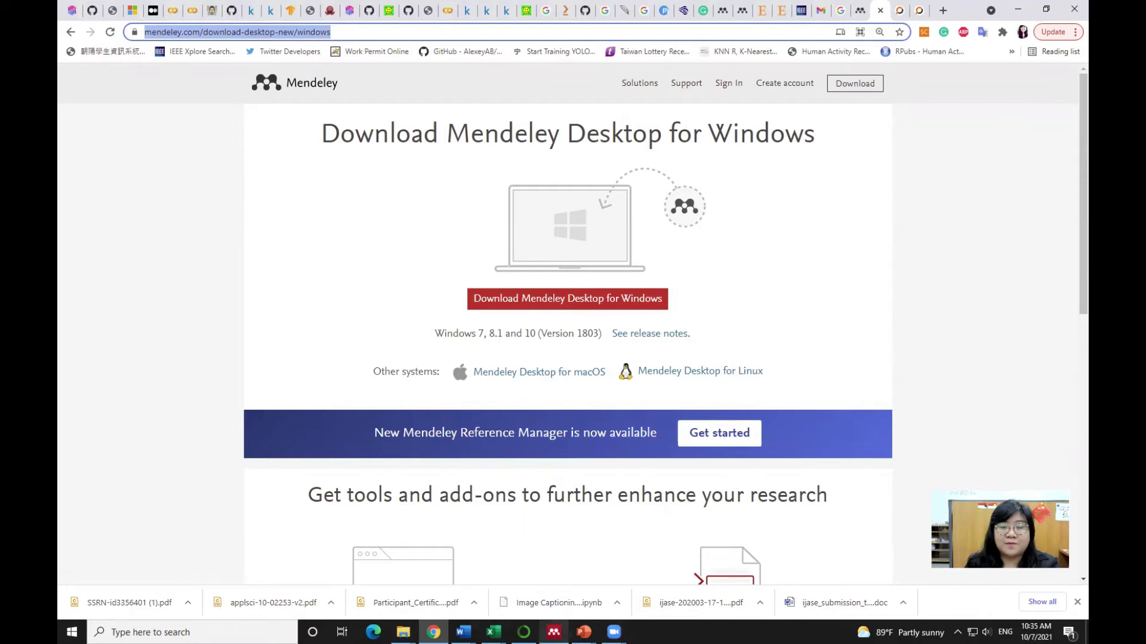
Switch to Mendeley Desktop and view All Documents, Recently Read, My Publications and Recently Added in the library
{"action": "left_click", "coordinate": [554, 632]}
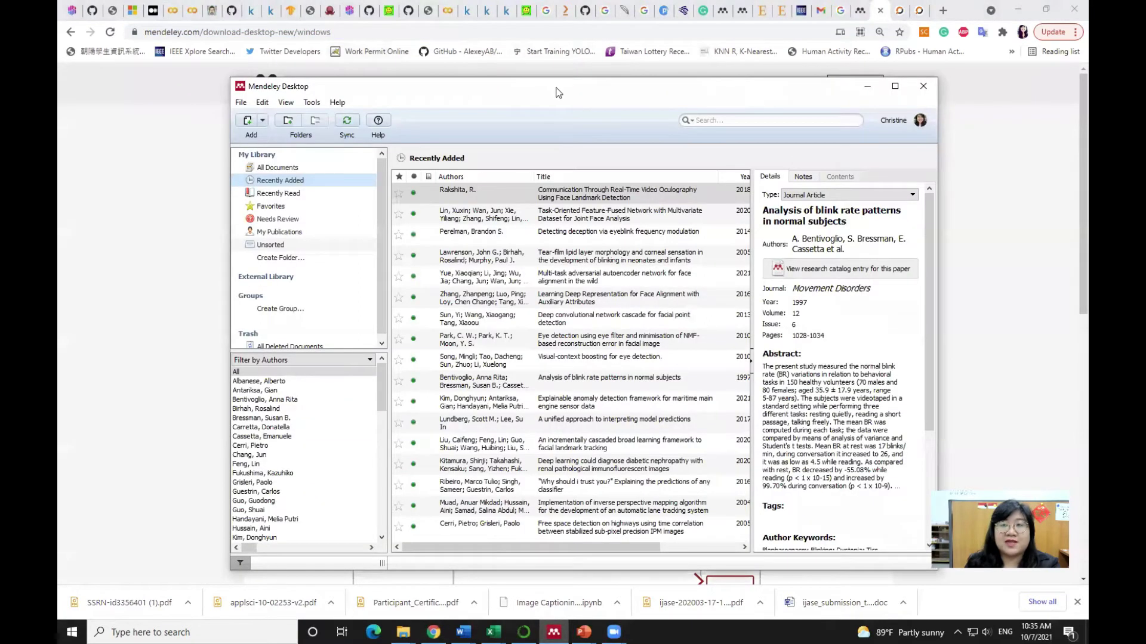
{"action": "left_click_drag", "start_coordinate": [555, 92], "coordinate": [506, 98]}
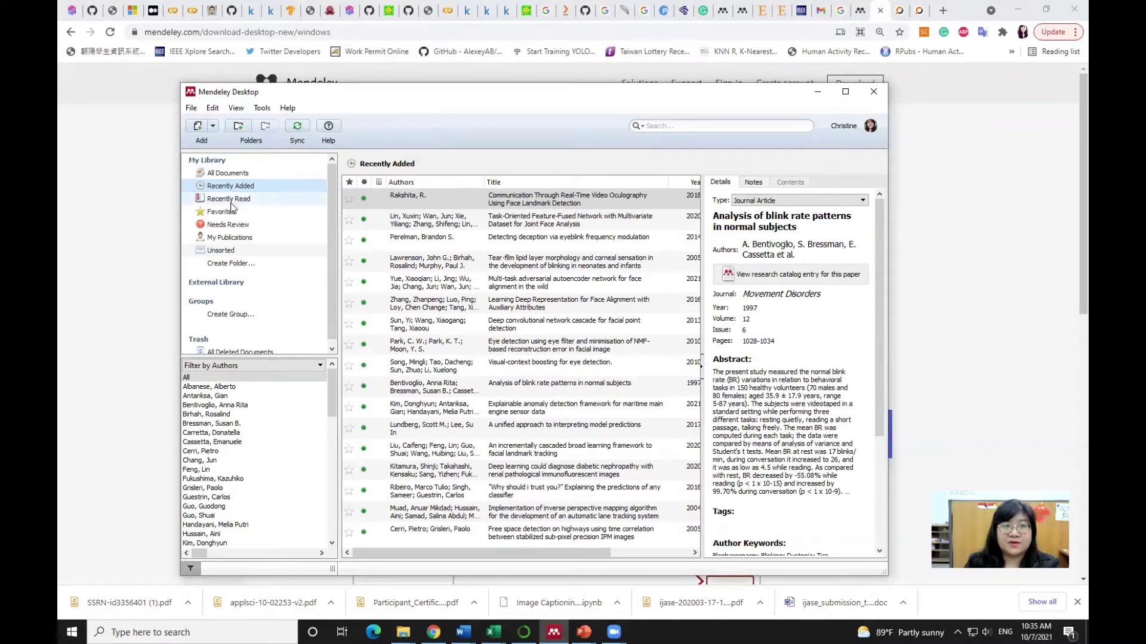
{"action": "left_click", "coordinate": [222, 174]}
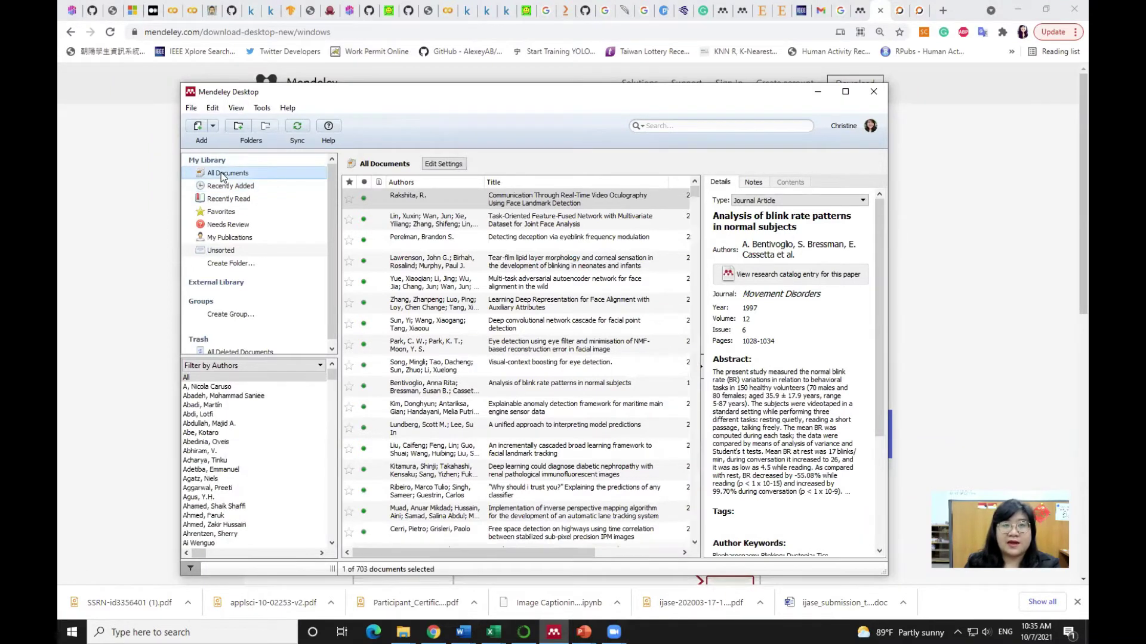
{"action": "left_click", "coordinate": [226, 186]}
{"action": "left_click", "coordinate": [233, 200]}
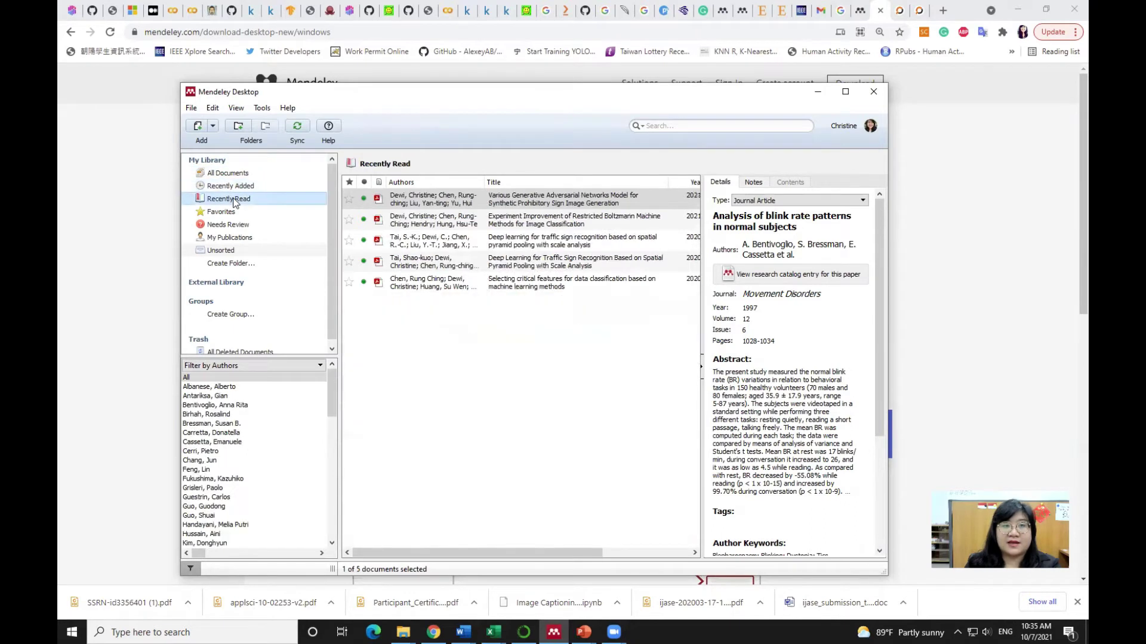
{"action": "left_click", "coordinate": [235, 239]}
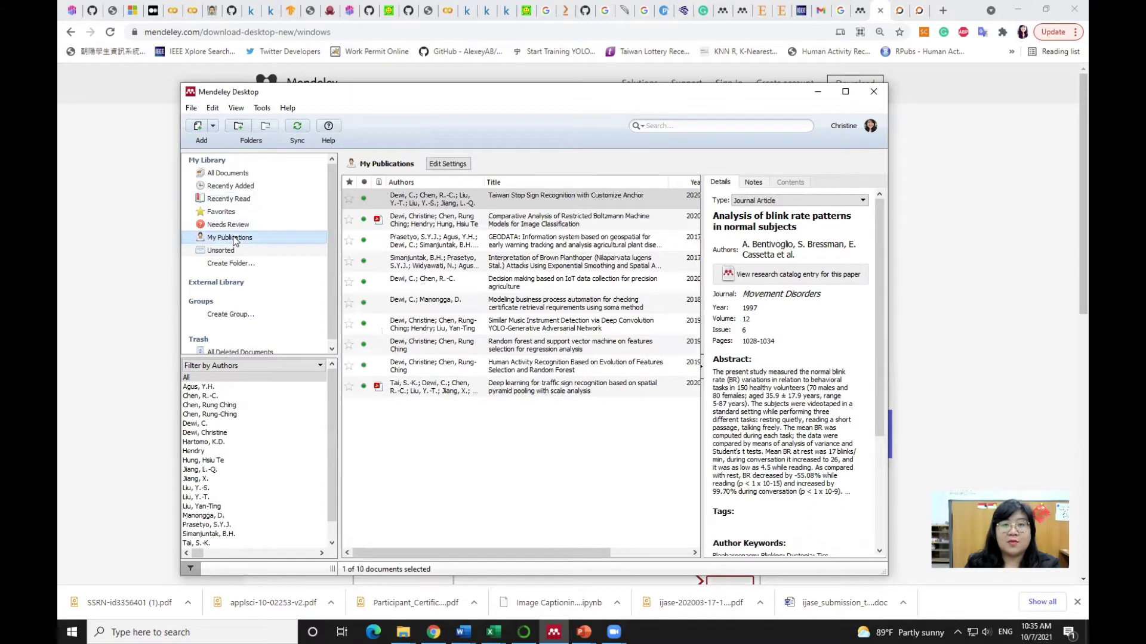
{"action": "left_click", "coordinate": [246, 185]}
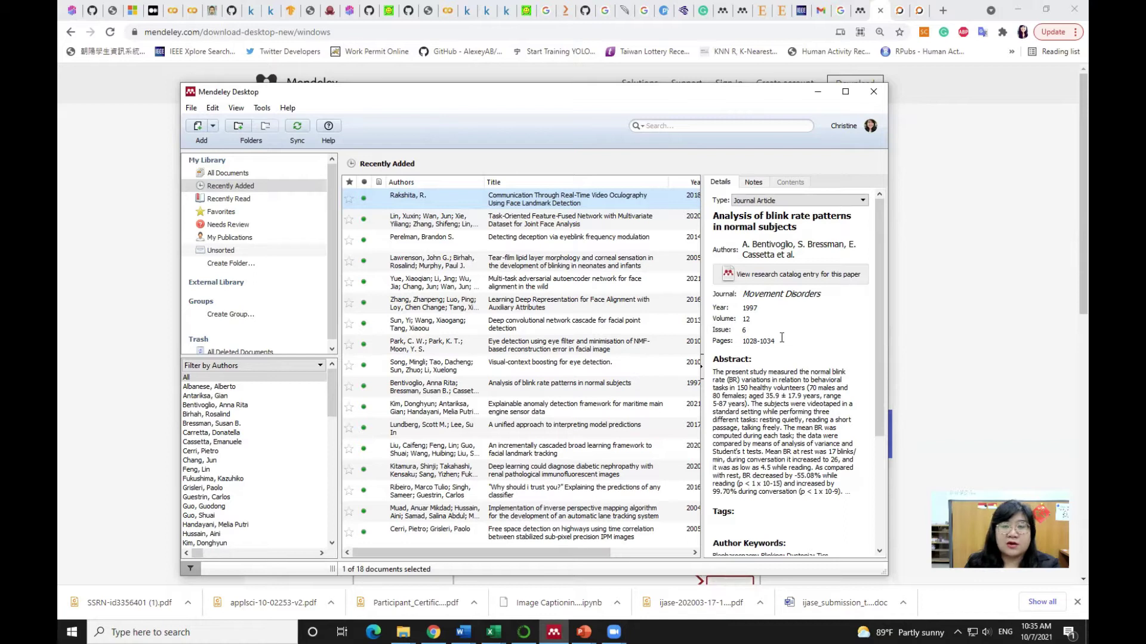
{"action": "left_click", "coordinate": [782, 339]}
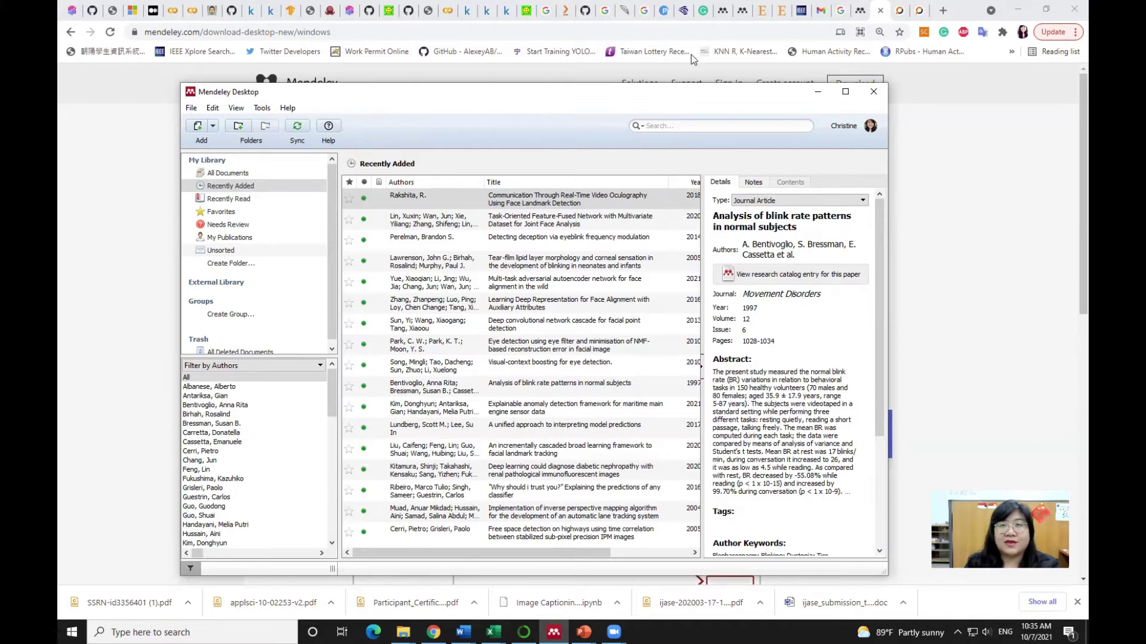
Switch to the Mendeley web library in the browser, look at the account options and synchronize the library
{"action": "left_click", "coordinate": [861, 15]}
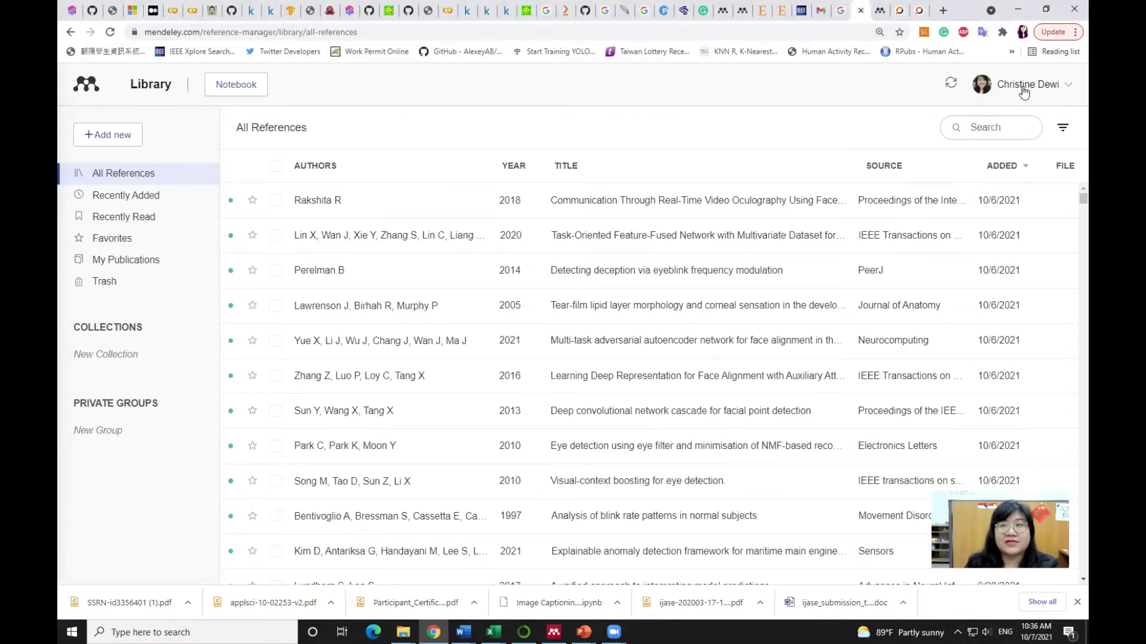
{"action": "left_click", "coordinate": [980, 93]}
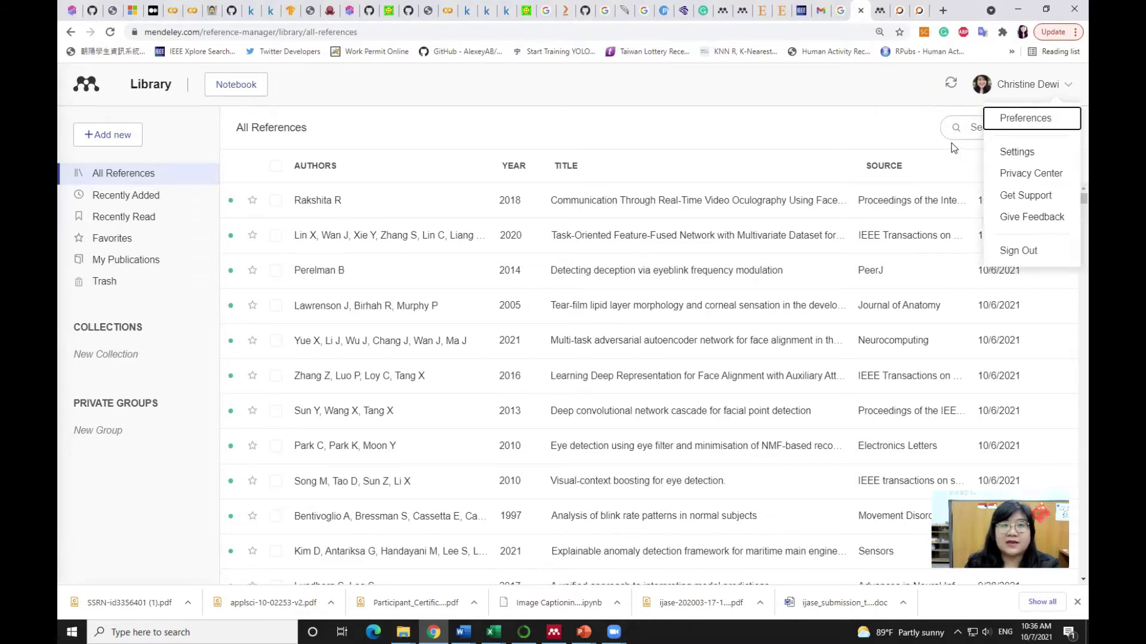
{"action": "left_click", "coordinate": [949, 87]}
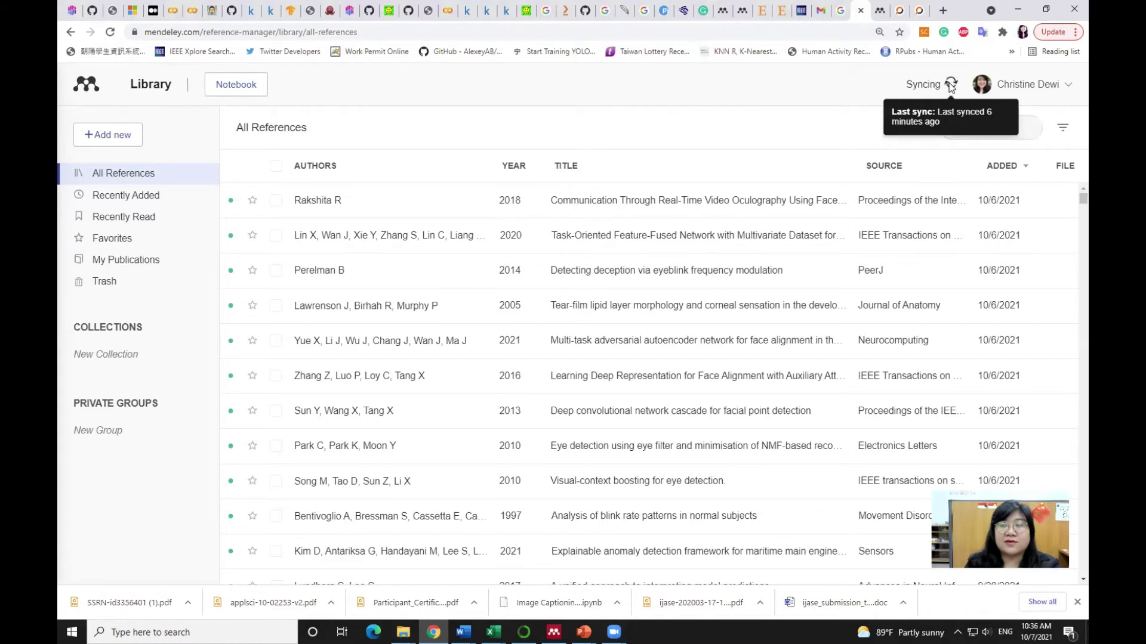
Synchronize the library in Mendeley Desktop and move its window down to uncover the web library behind it
{"action": "left_click", "coordinate": [554, 632]}
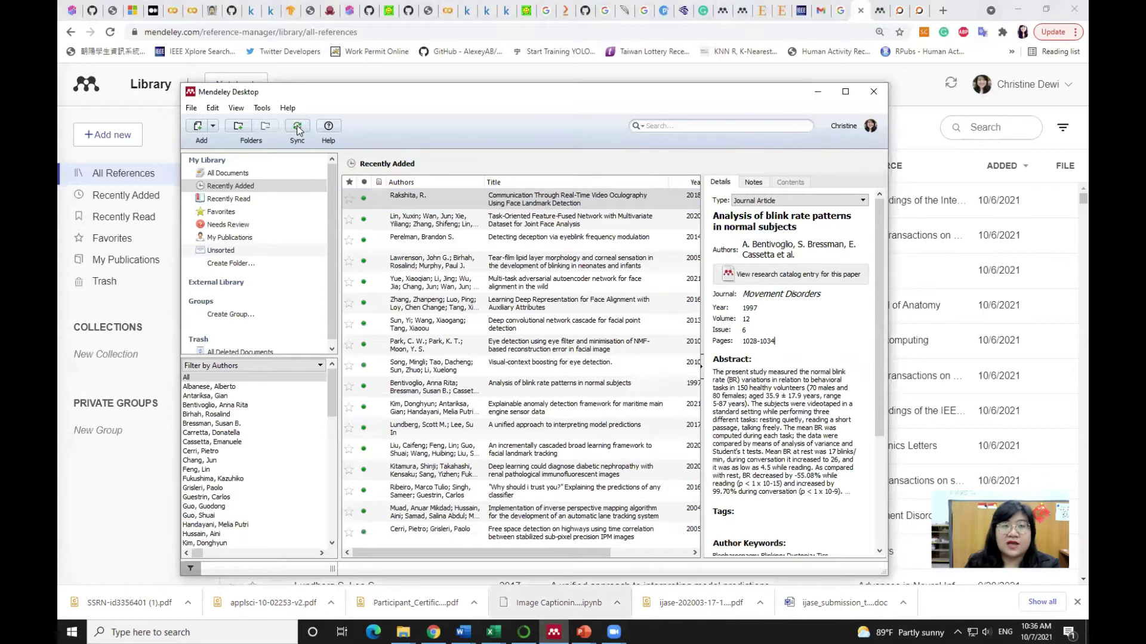
{"action": "left_click", "coordinate": [297, 128]}
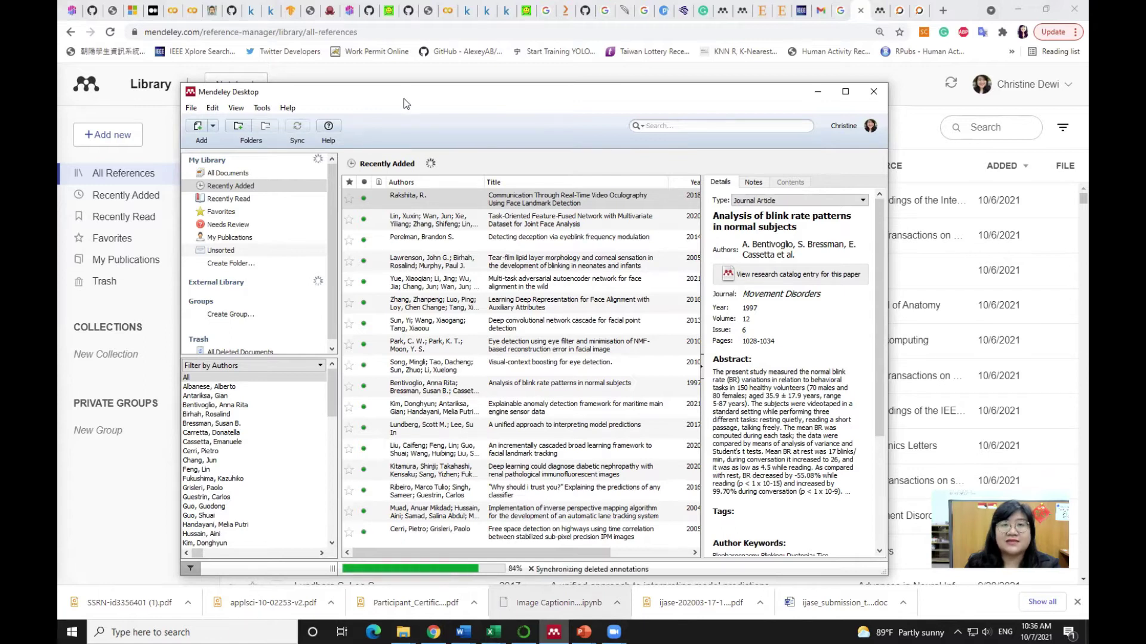
{"action": "left_click_drag", "start_coordinate": [403, 102], "coordinate": [420, 230]}
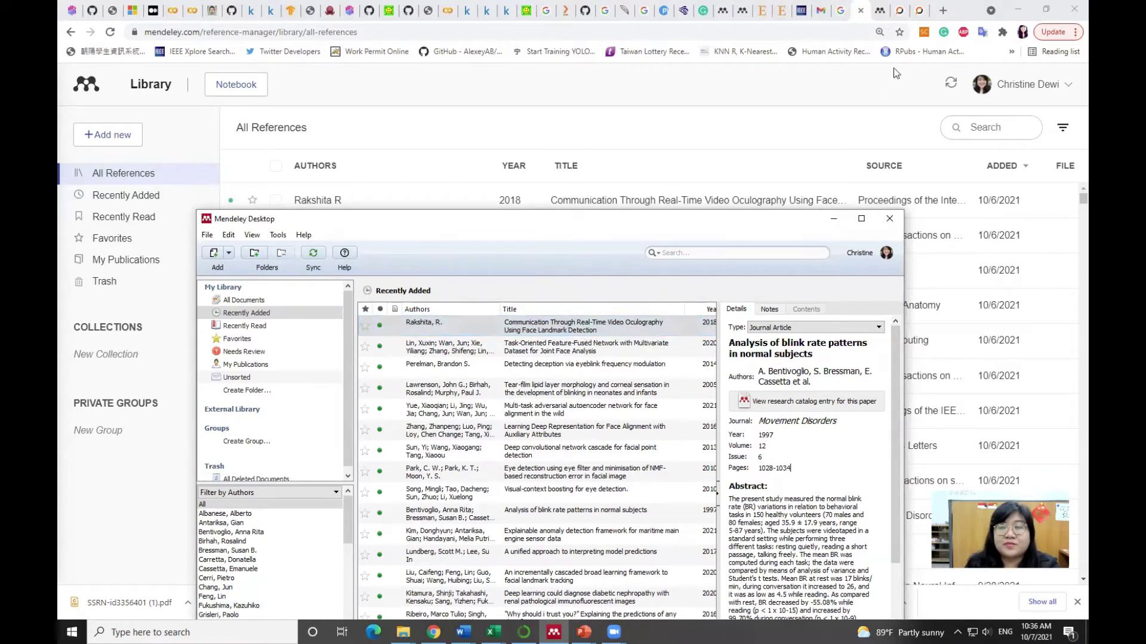
Read the indowhiz article's sections on downloading the Mendeley installer and logging in to or registering for Mendeley Desktop
{"action": "left_click", "coordinate": [900, 13]}
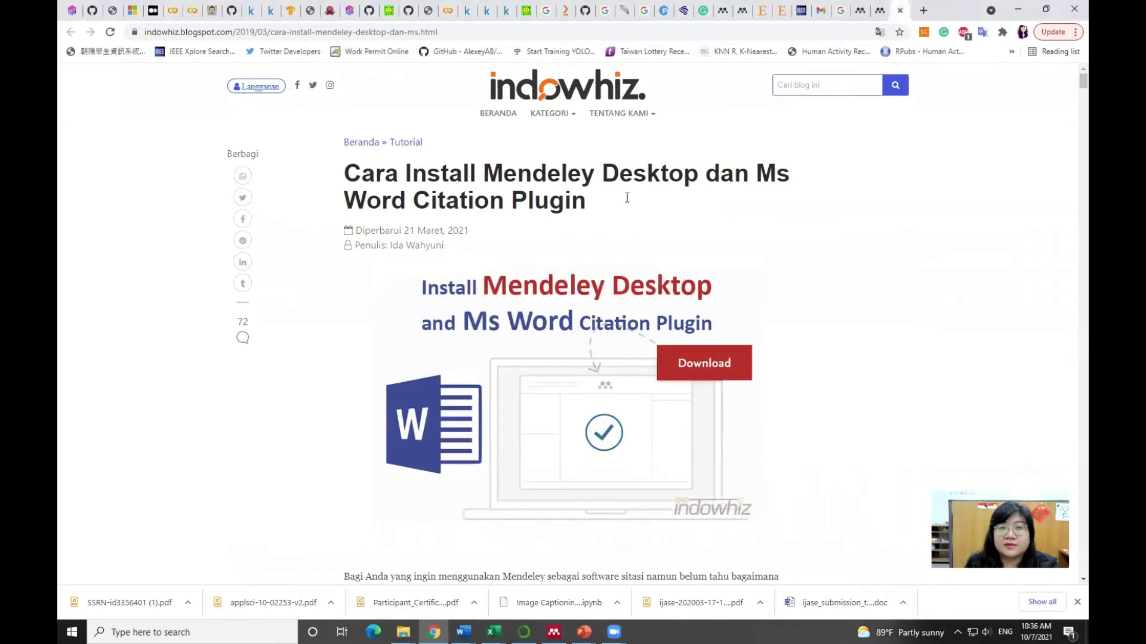
{"action": "scroll", "coordinate": [636, 344], "scroll_direction": "down", "scroll_amount": 7}
{"action": "scroll", "coordinate": [636, 344], "scroll_direction": "down", "scroll_amount": 5}
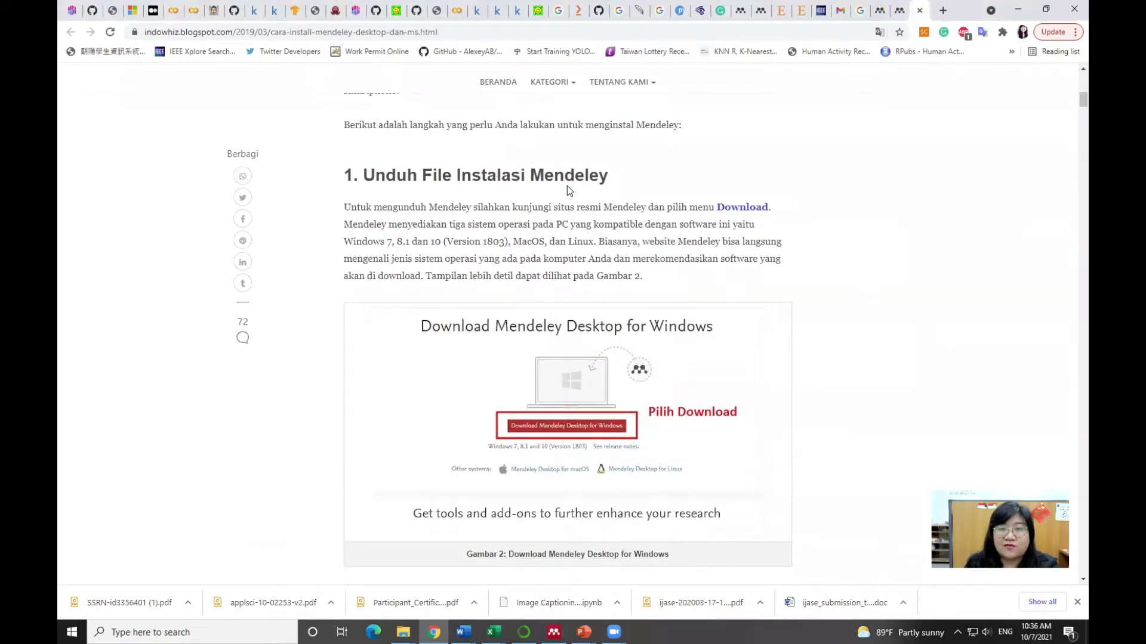
{"action": "scroll", "coordinate": [568, 369], "scroll_direction": "down", "scroll_amount": 6}
{"action": "scroll", "coordinate": [568, 369], "scroll_direction": "down", "scroll_amount": 2}
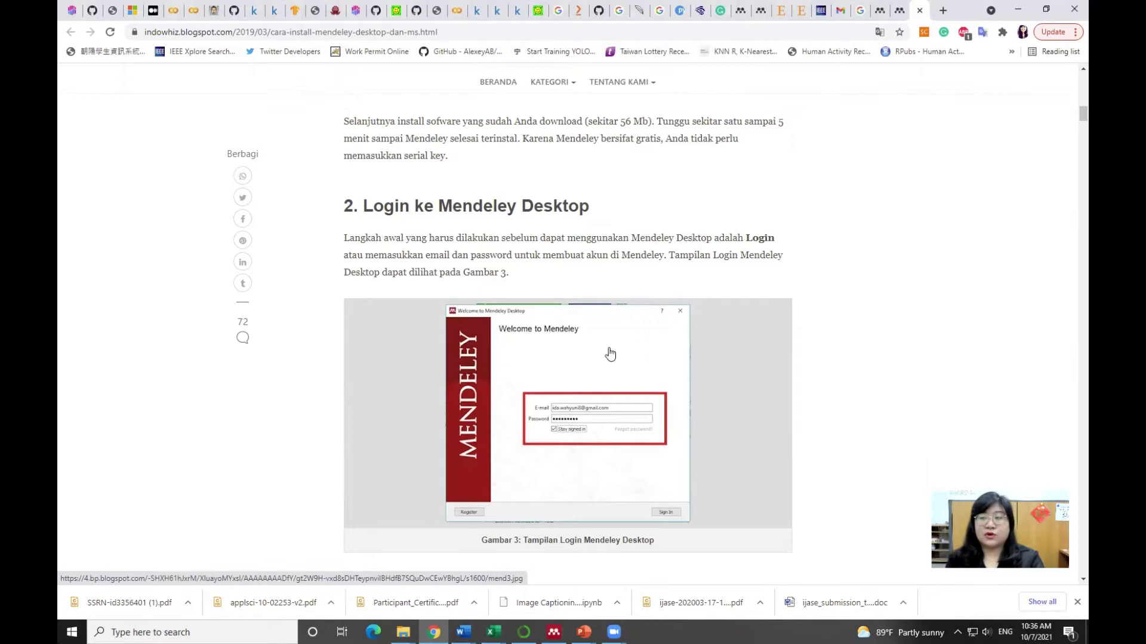
{"action": "scroll", "coordinate": [610, 354], "scroll_direction": "down", "scroll_amount": 3}
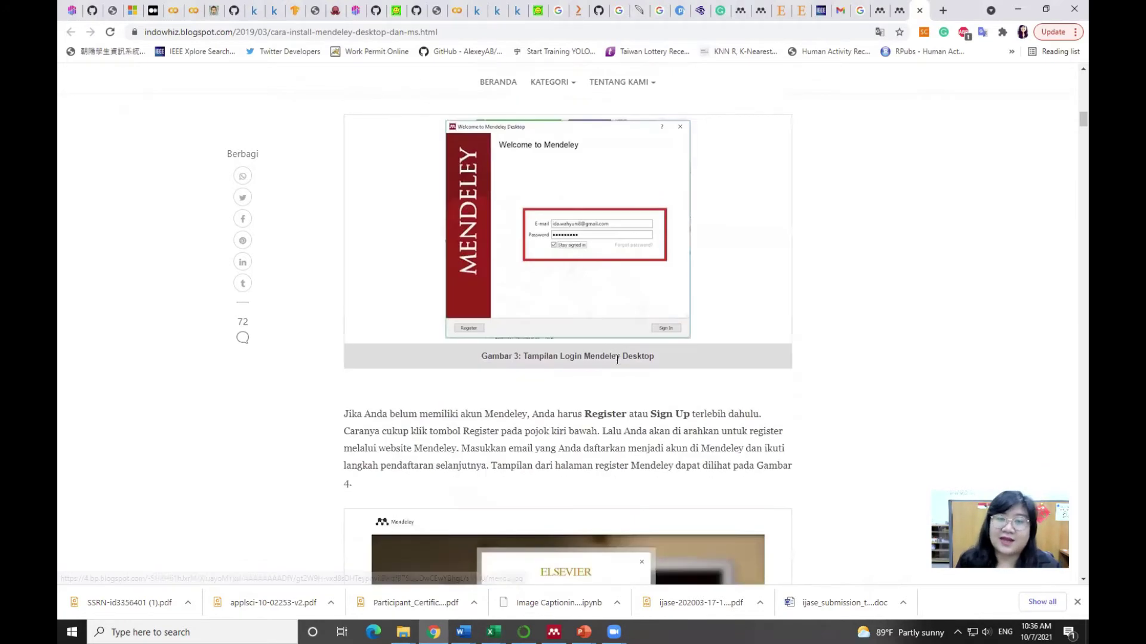
{"action": "scroll", "coordinate": [665, 426], "scroll_direction": "down", "scroll_amount": 4}
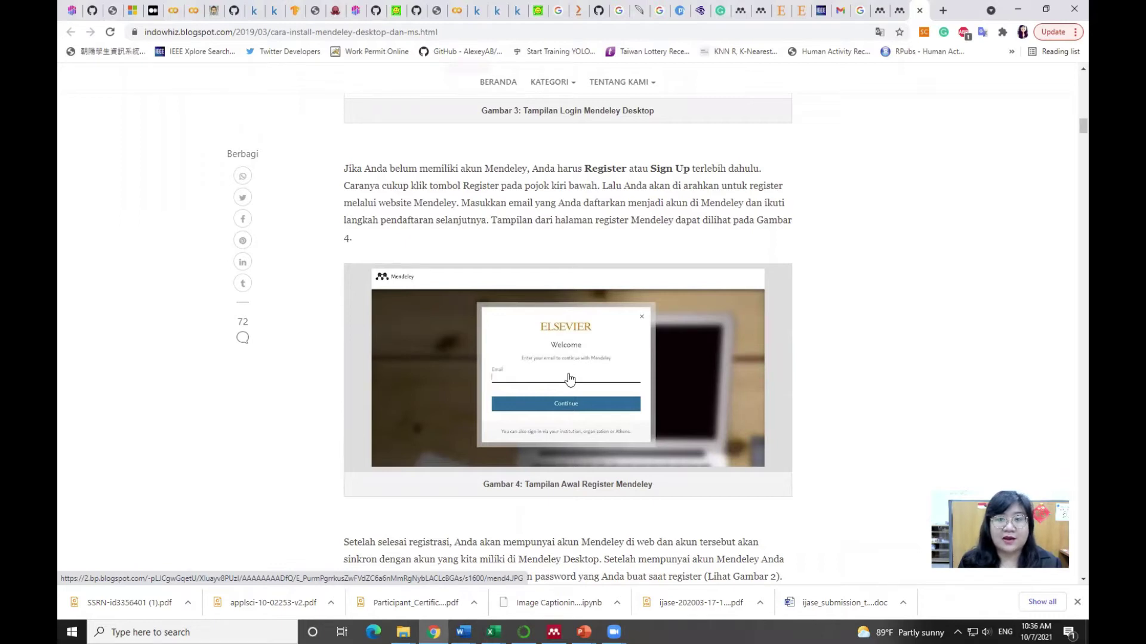
Read the article's sections on importing files into Mendeley and integrating it with Microsoft Word, including the plugin installation note
{"action": "scroll", "coordinate": [570, 379], "scroll_direction": "down", "scroll_amount": 10}
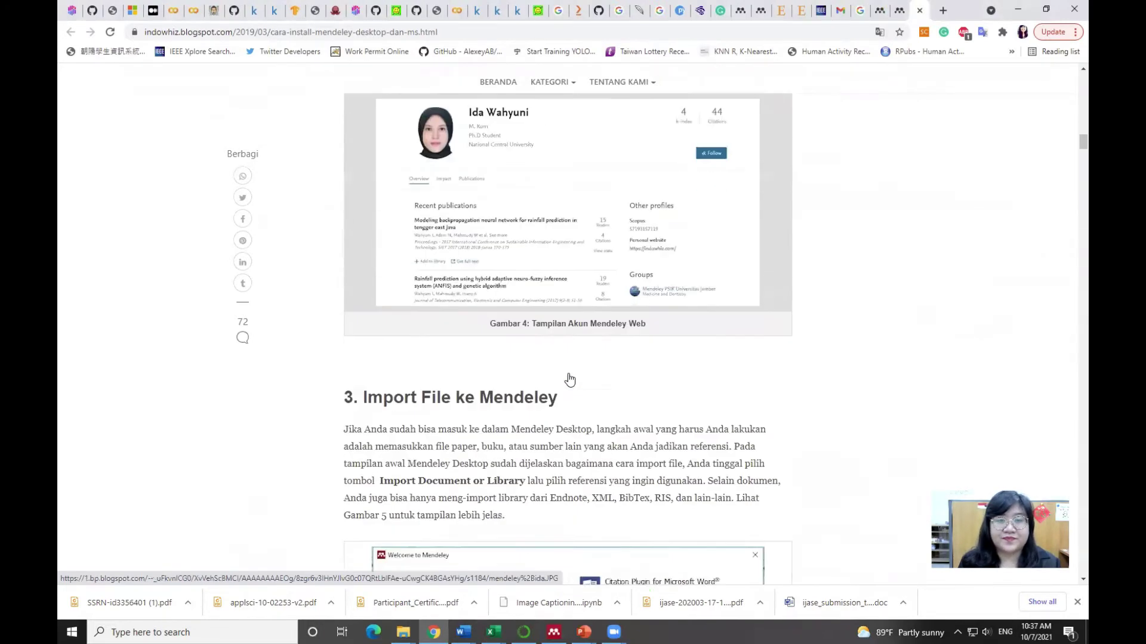
{"action": "scroll", "coordinate": [570, 377], "scroll_direction": "down", "scroll_amount": 2}
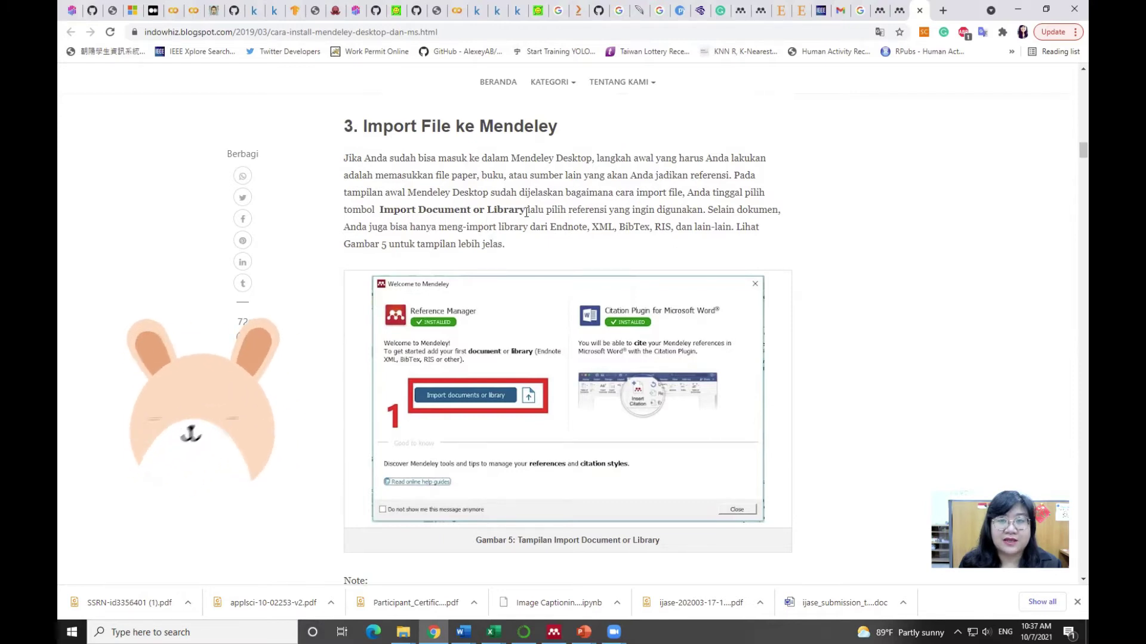
{"action": "scroll", "coordinate": [547, 356], "scroll_direction": "down", "scroll_amount": 7}
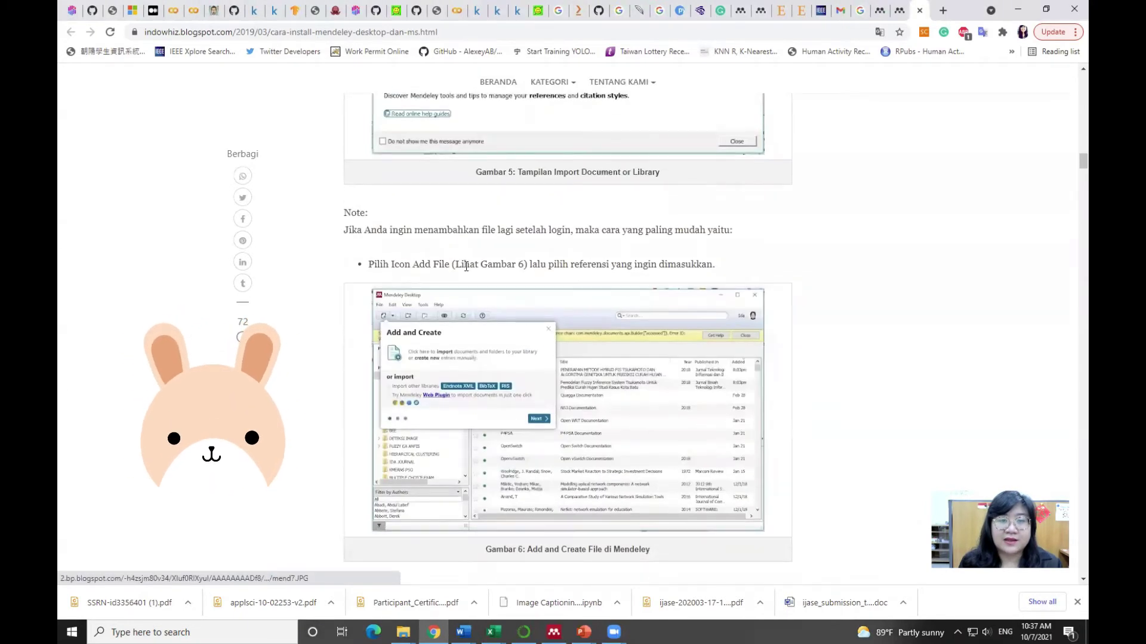
{"action": "scroll", "coordinate": [466, 267], "scroll_direction": "down", "scroll_amount": 1}
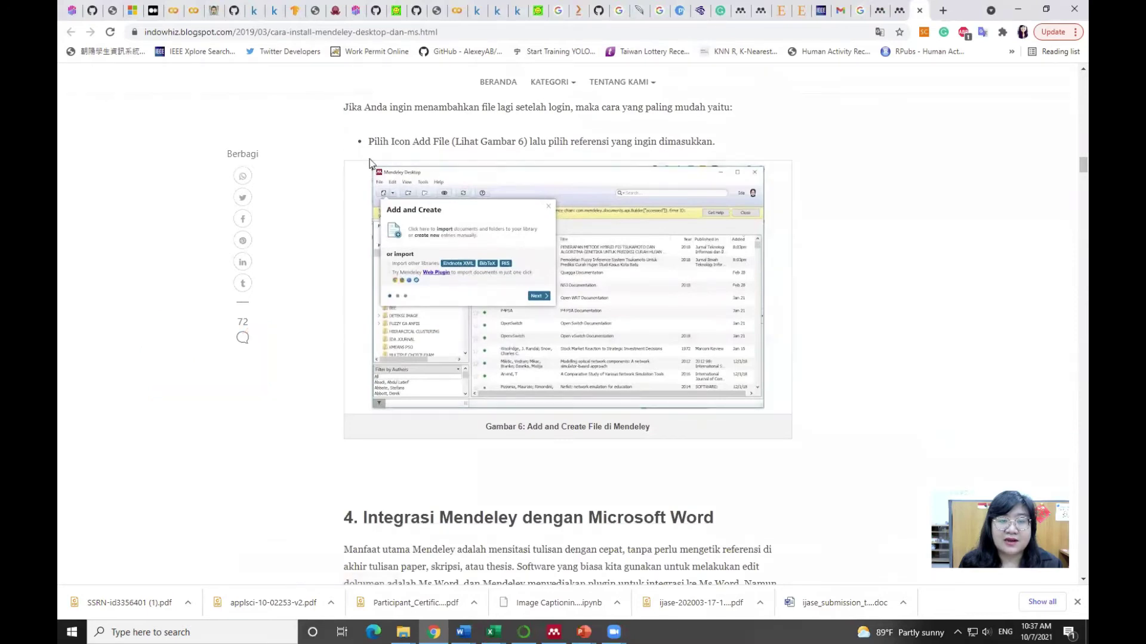
{"action": "scroll", "coordinate": [491, 365], "scroll_direction": "down", "scroll_amount": 5}
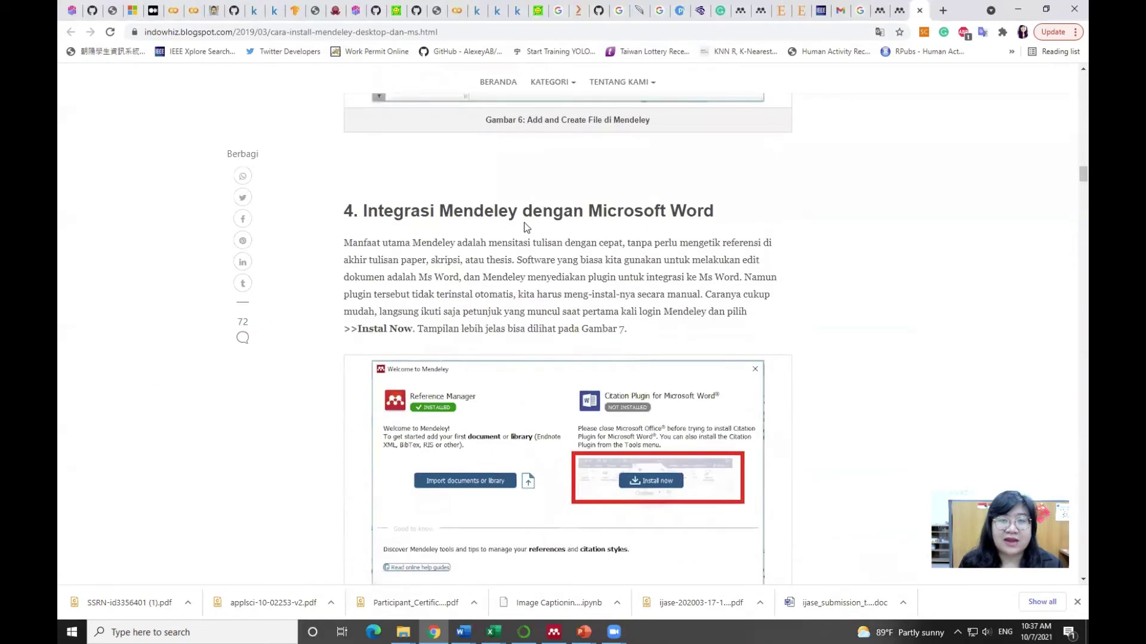
{"action": "scroll", "coordinate": [583, 459], "scroll_direction": "down", "scroll_amount": 1}
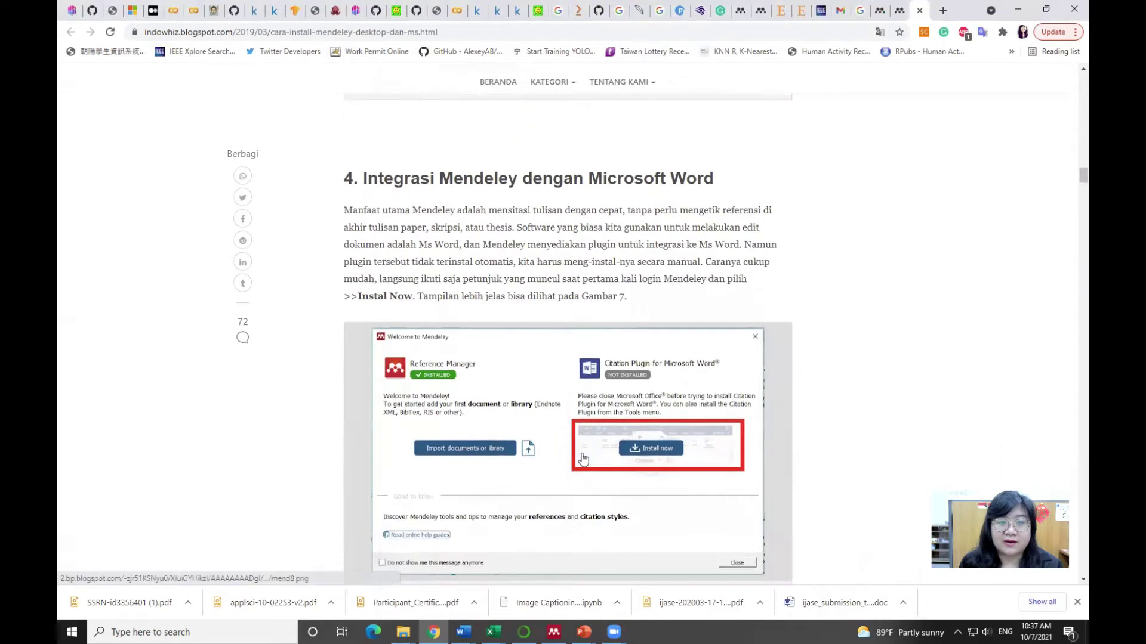
{"action": "scroll", "coordinate": [583, 458], "scroll_direction": "down", "scroll_amount": 1}
{"action": "scroll", "coordinate": [519, 401], "scroll_direction": "up", "scroll_amount": 1}
{"action": "scroll", "coordinate": [557, 518], "scroll_direction": "down", "scroll_amount": 2}
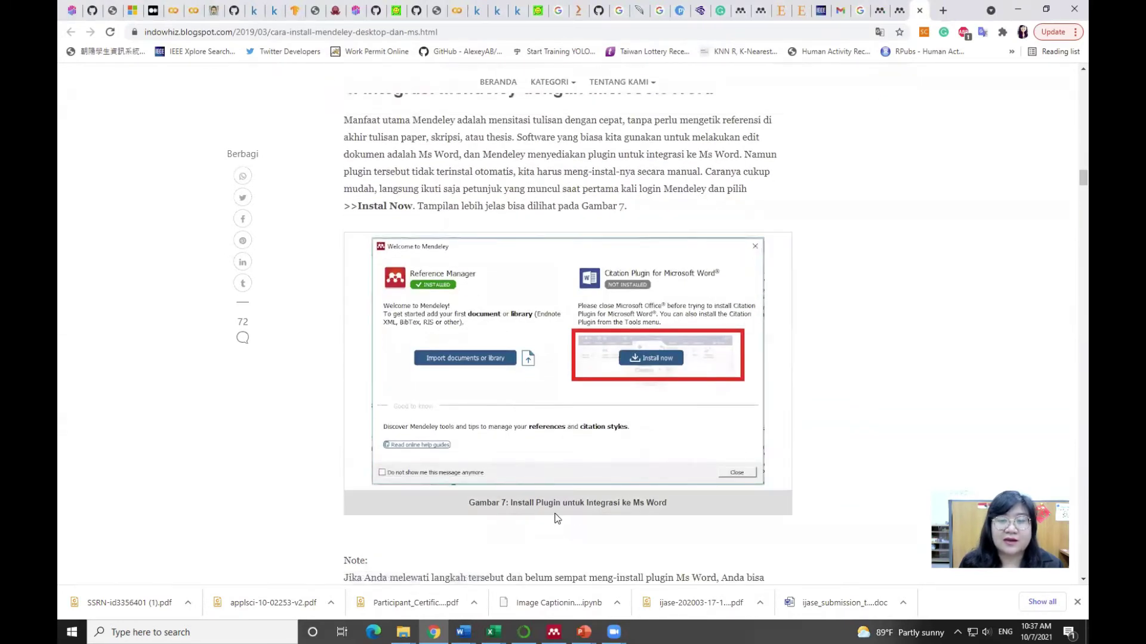
{"action": "scroll", "coordinate": [593, 493], "scroll_direction": "down", "scroll_amount": 6}
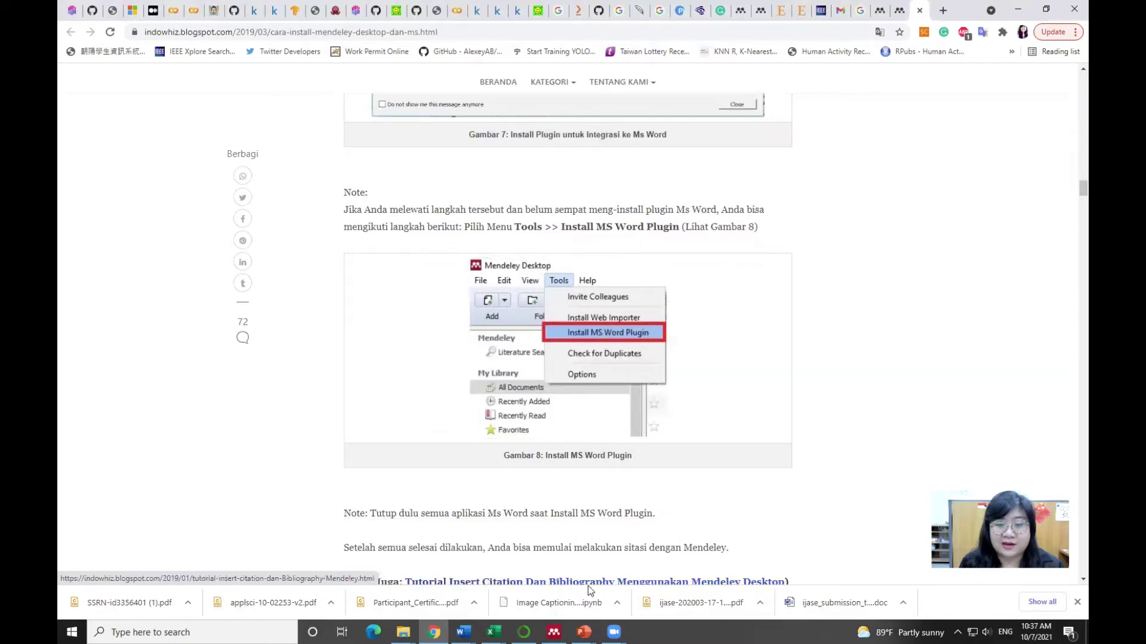
Switch to Mendeley Desktop, move its window up and look at the tool options for the MS Word plugin
{"action": "left_click", "coordinate": [553, 632]}
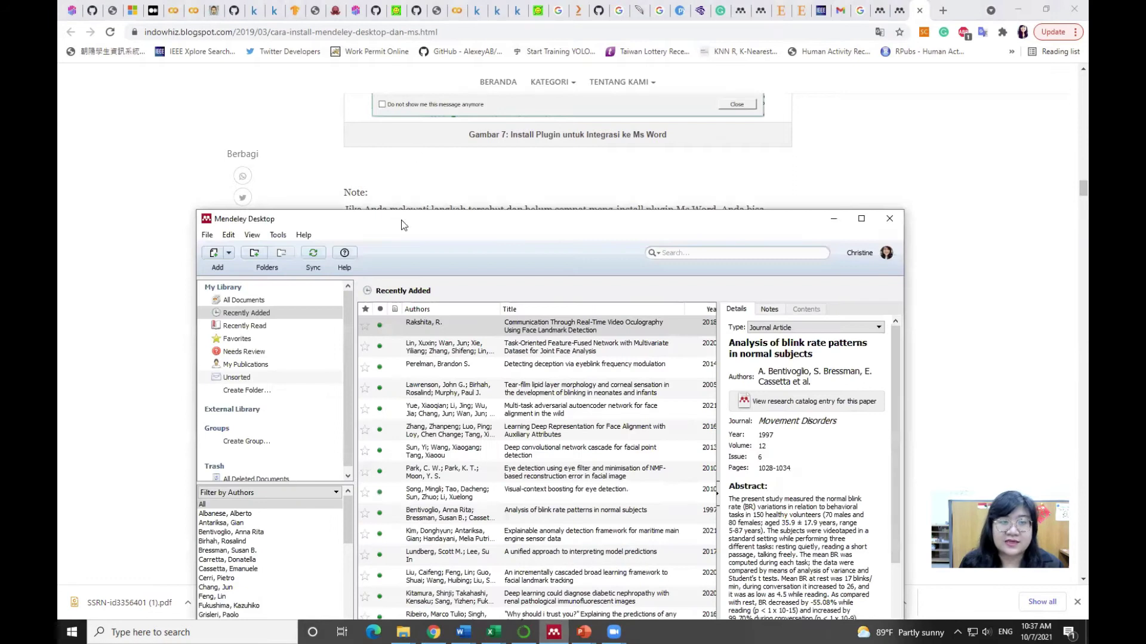
{"action": "left_click_drag", "start_coordinate": [402, 223], "coordinate": [467, 125]}
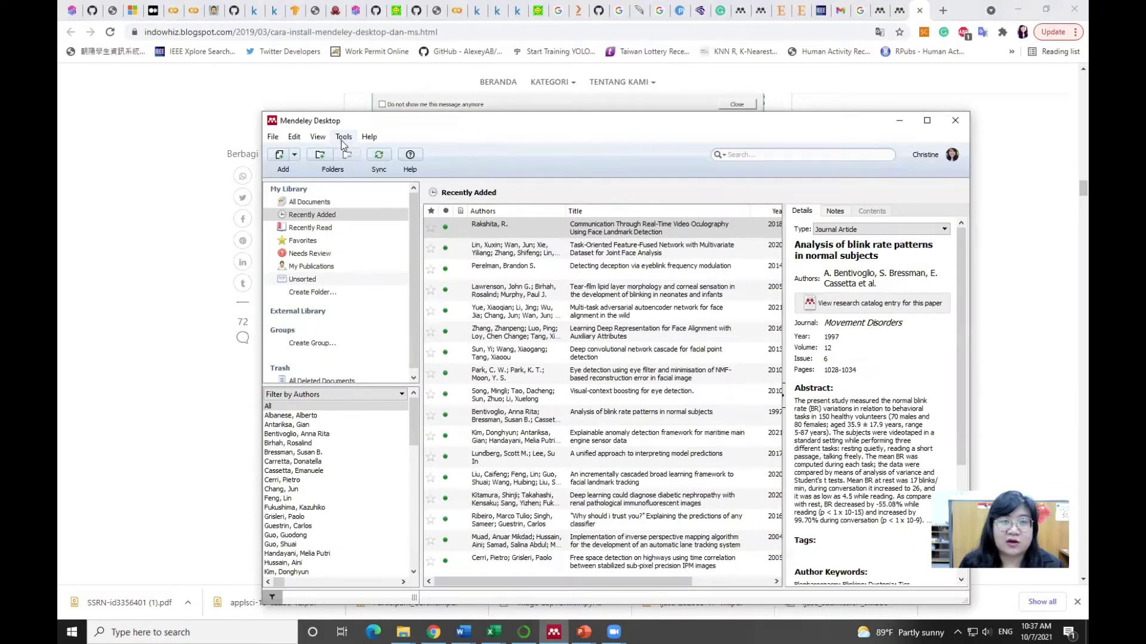
{"action": "left_click", "coordinate": [344, 139]}
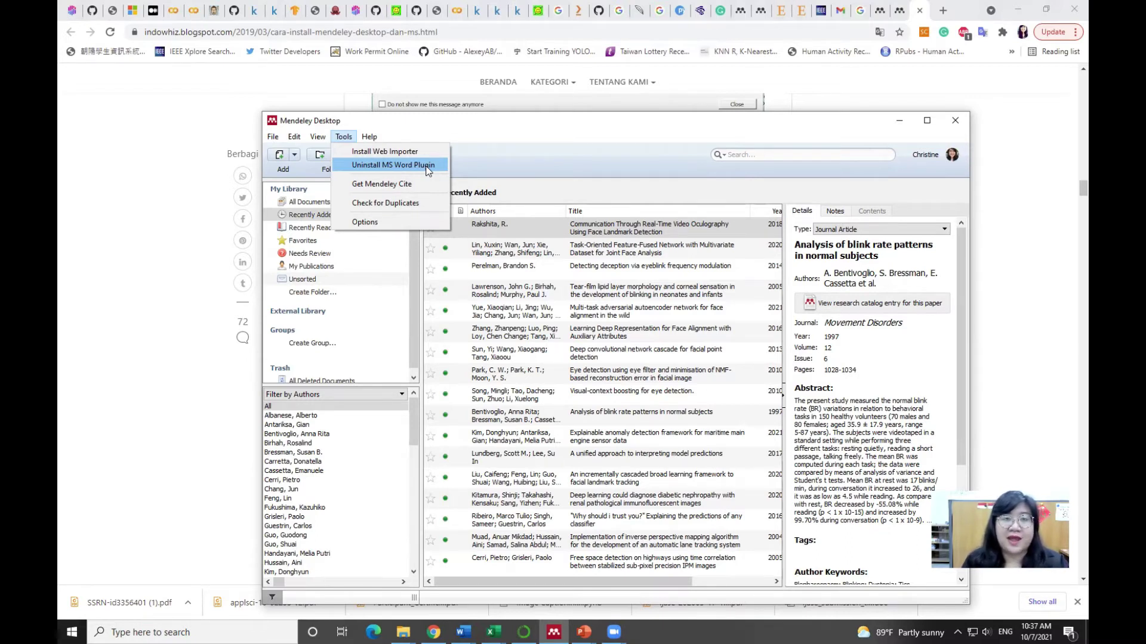
Switch to Document2 in Word and display the Mendeley Cite-O-Matic citation tools
{"action": "left_click", "coordinate": [463, 632]}
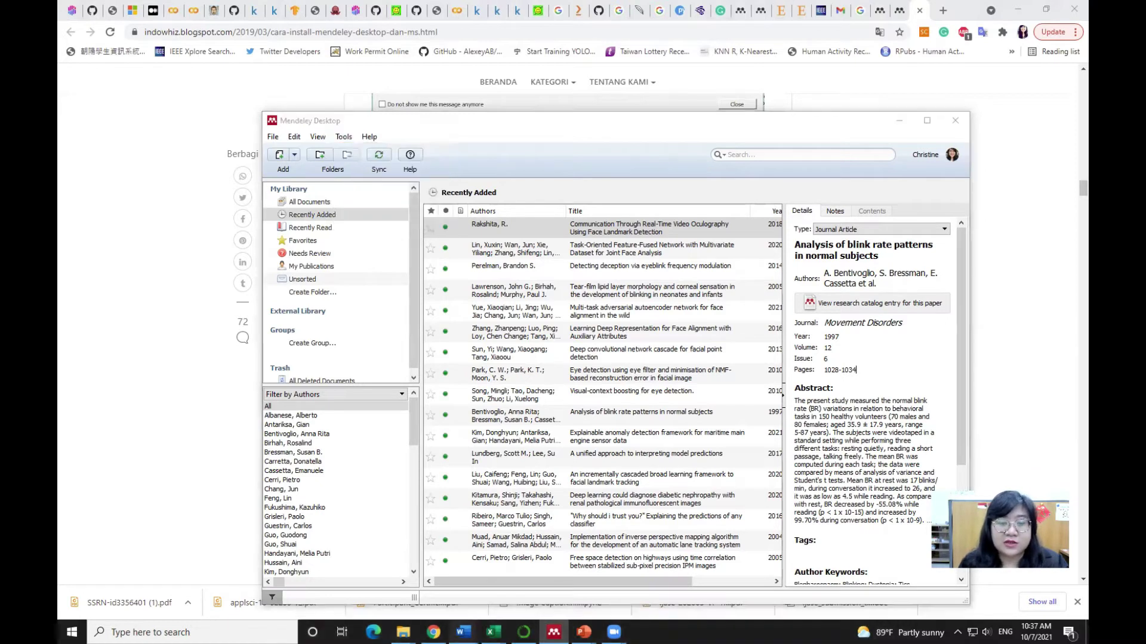
{"action": "left_click", "coordinate": [650, 599]}
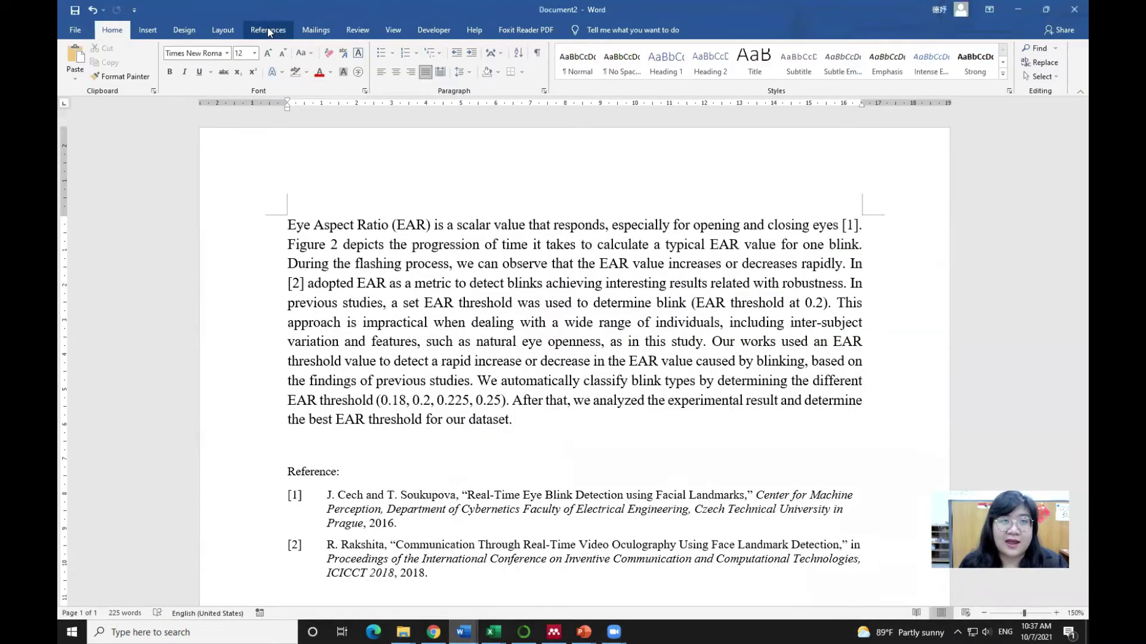
{"action": "left_click", "coordinate": [267, 30]}
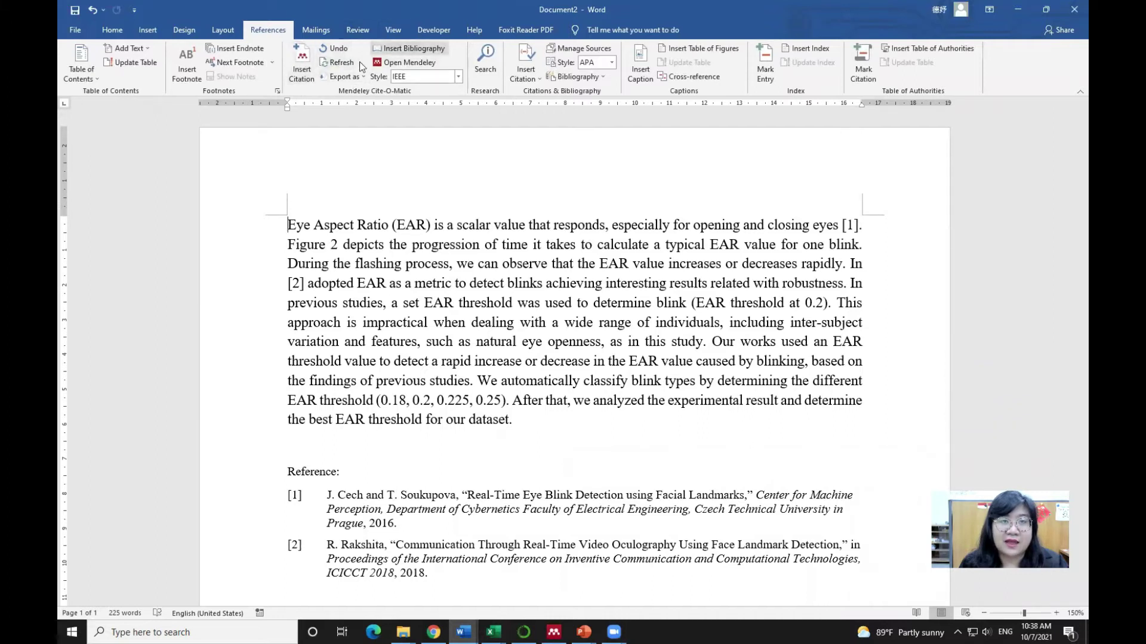
Open Mendeley from the Word plugin, look at the installed citation styles and close the Citation Styles dialog
{"action": "left_click", "coordinate": [407, 62]}
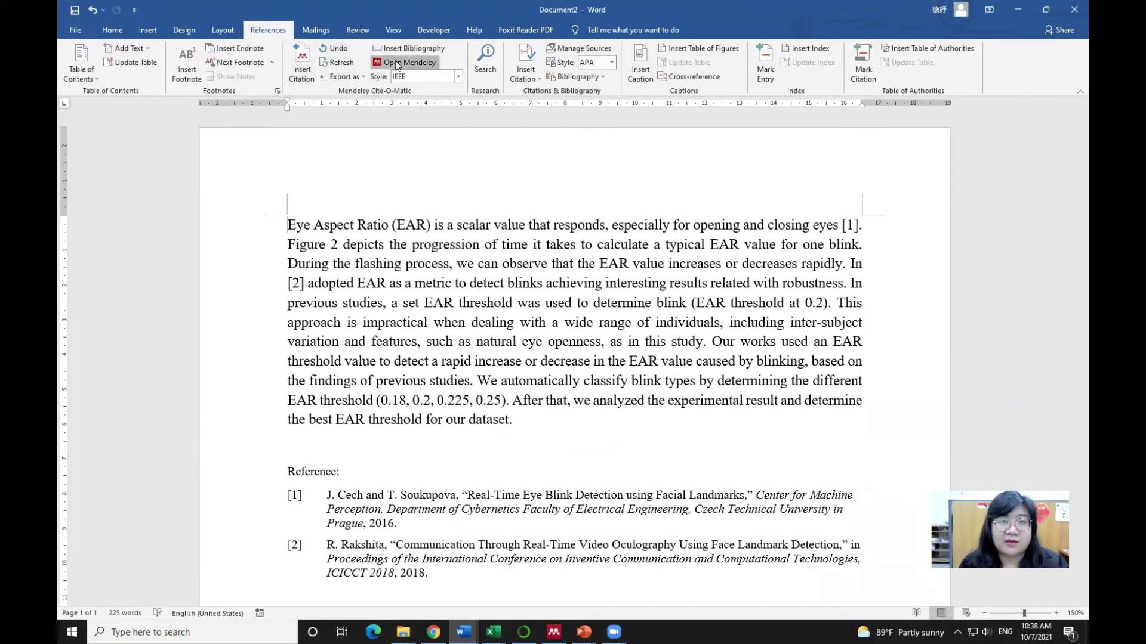
{"action": "left_click_drag", "start_coordinate": [480, 125], "coordinate": [678, 121]}
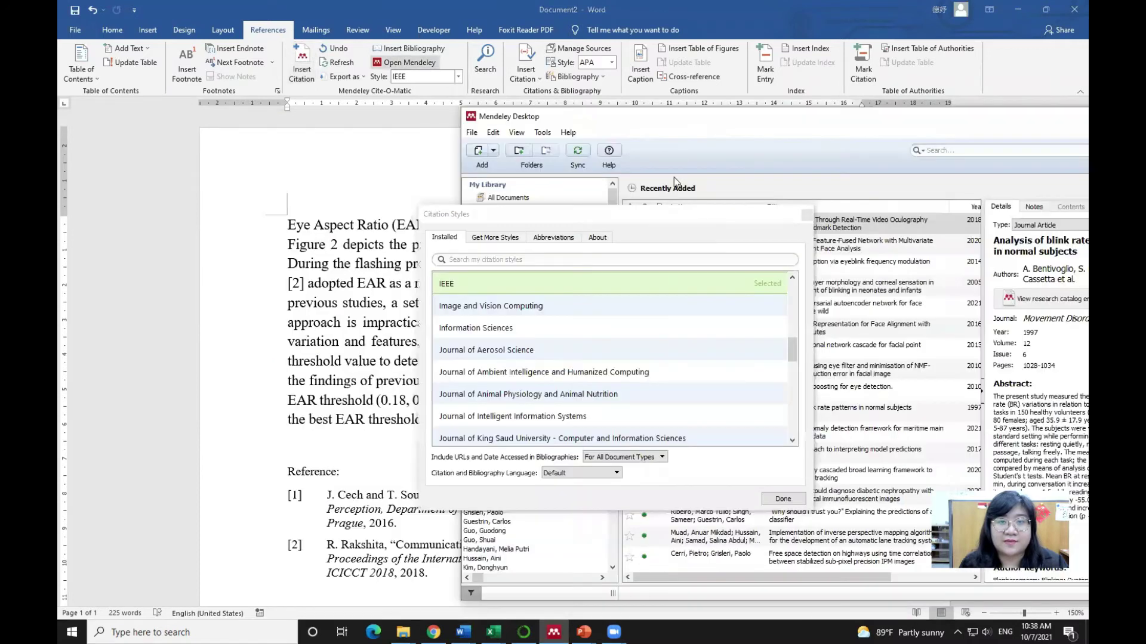
{"action": "left_click", "coordinate": [782, 497]}
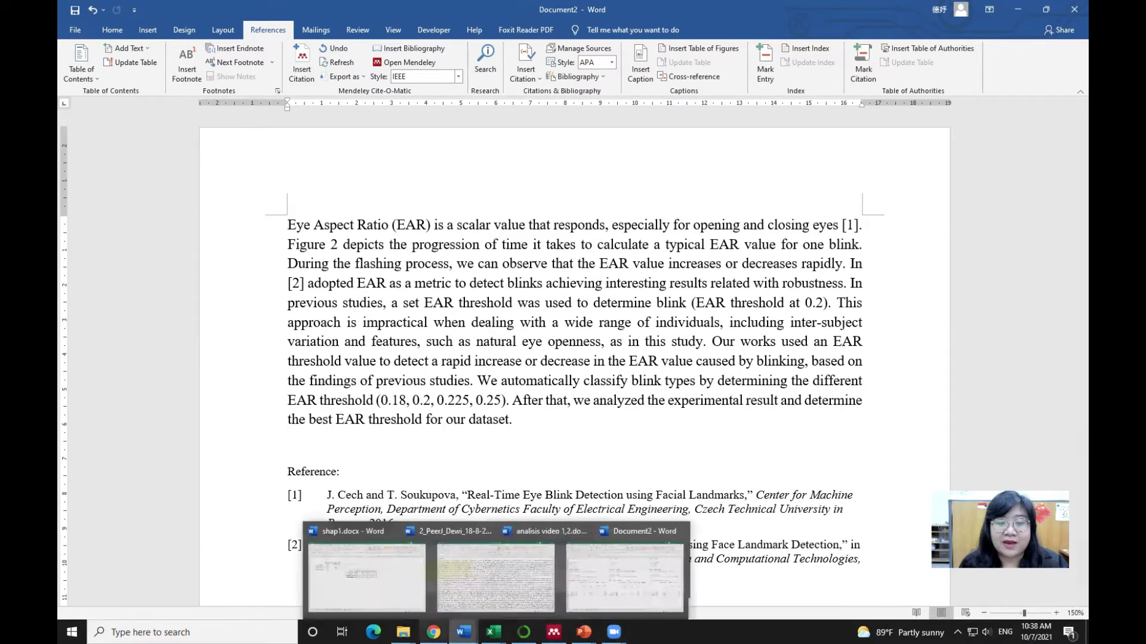
Switch to the indowhiz article in the browser and read the fixes for plugin installation problems and the missing Insert Citation button
{"action": "left_click", "coordinate": [434, 632]}
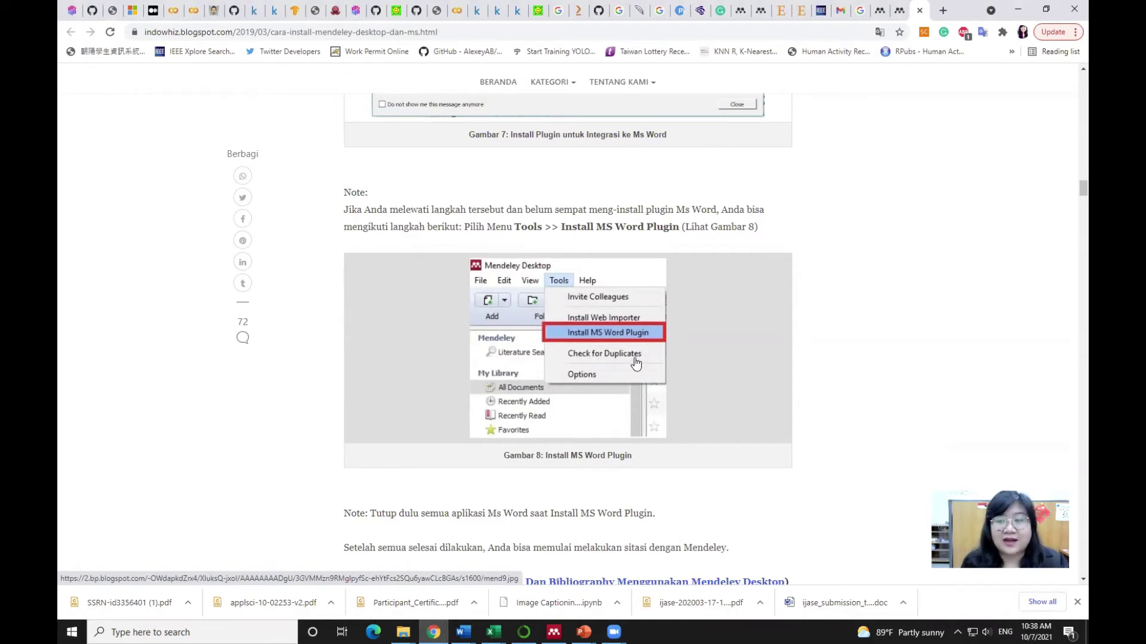
{"action": "scroll", "coordinate": [637, 363], "scroll_direction": "down", "scroll_amount": 4}
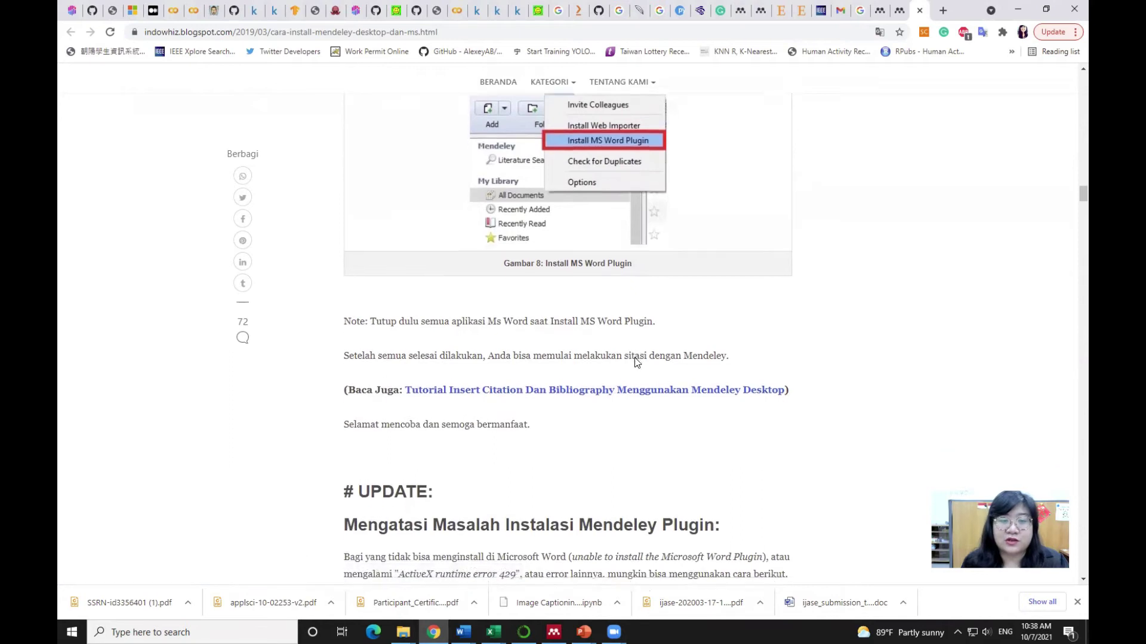
{"action": "scroll", "coordinate": [636, 363], "scroll_direction": "down", "scroll_amount": 4}
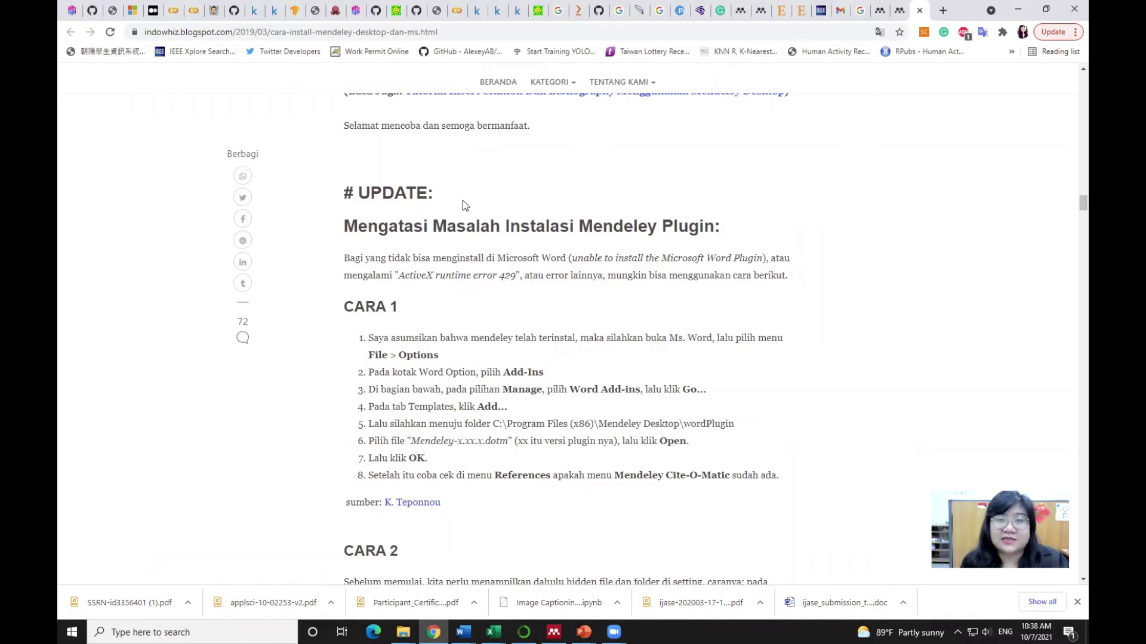
{"action": "scroll", "coordinate": [378, 436], "scroll_direction": "down", "scroll_amount": 2}
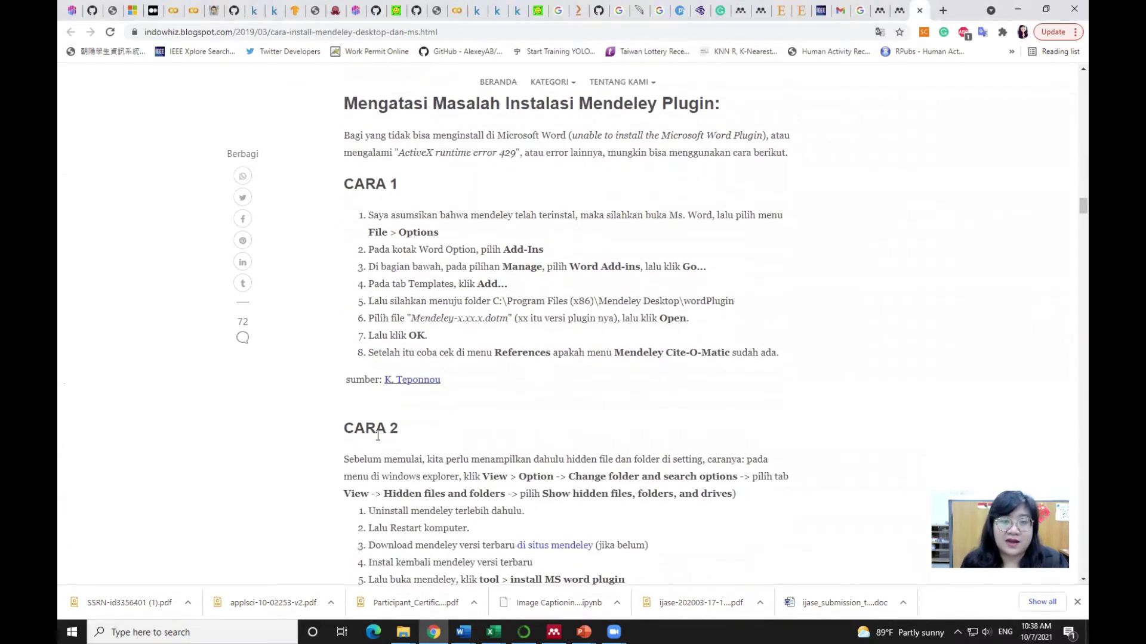
{"action": "scroll", "coordinate": [377, 436], "scroll_direction": "down", "scroll_amount": 12}
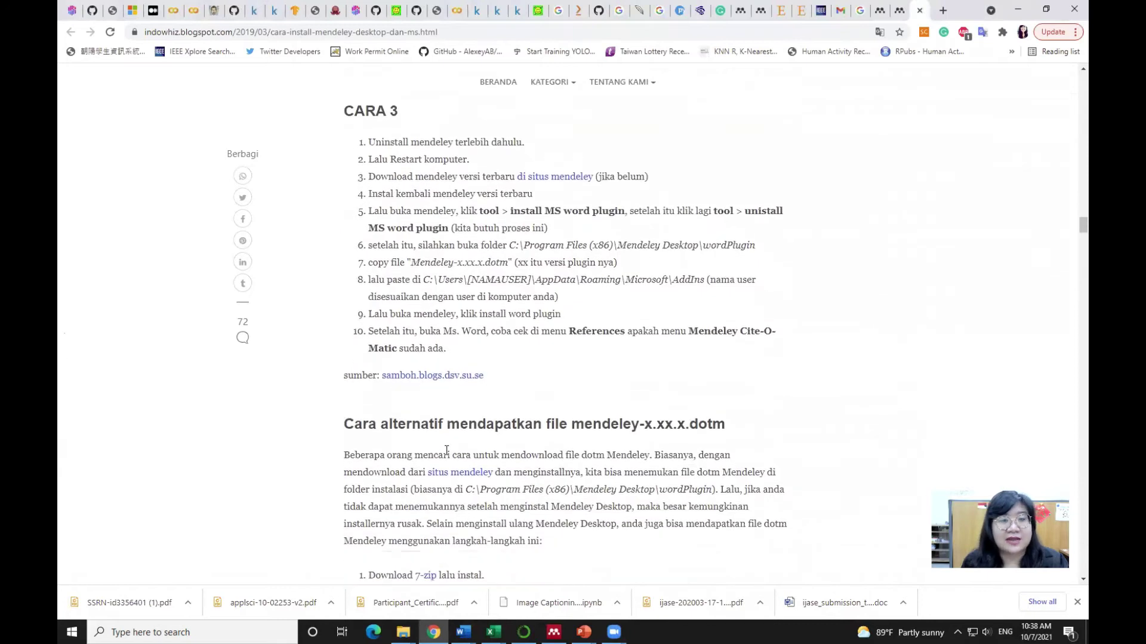
{"action": "scroll", "coordinate": [447, 450], "scroll_direction": "down", "scroll_amount": 3}
{"action": "scroll", "coordinate": [448, 453], "scroll_direction": "down", "scroll_amount": 4}
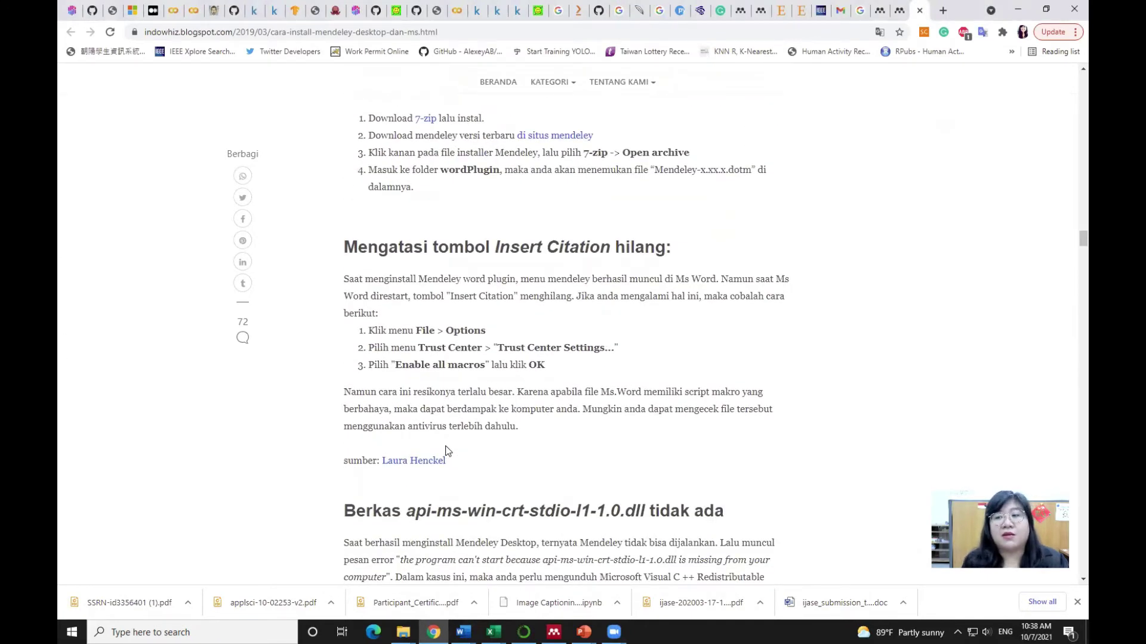
Go back through the article's CARA 2 and CARA 1 troubleshooting methods to the Install MS Word Plugin figure
{"action": "scroll", "coordinate": [448, 450], "scroll_direction": "up", "scroll_amount": 10}
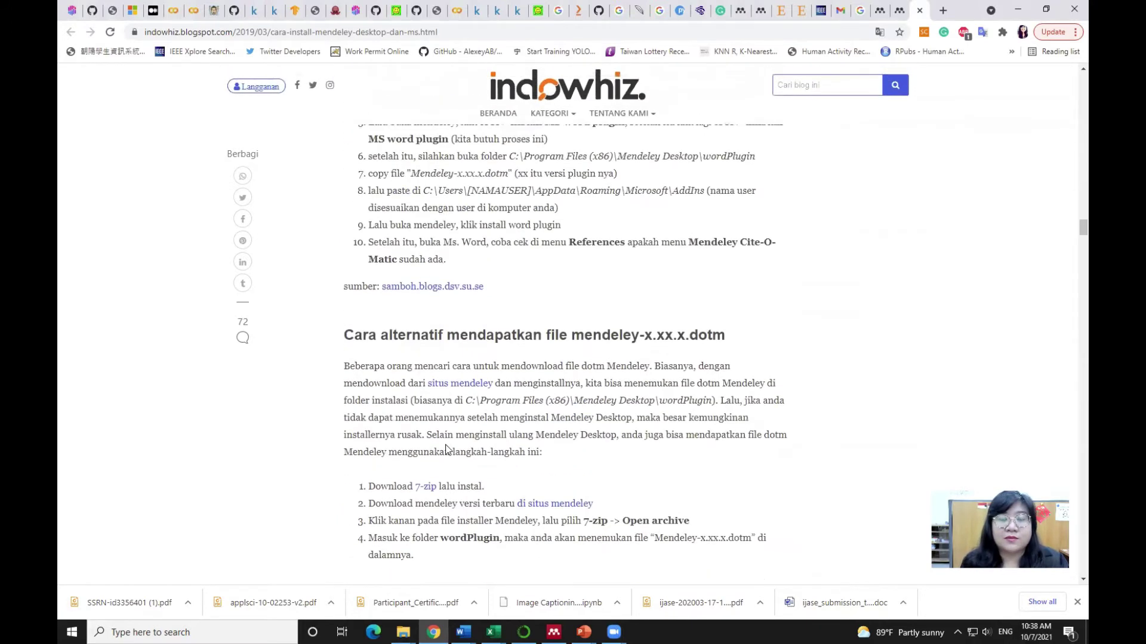
{"action": "scroll", "coordinate": [447, 450], "scroll_direction": "up", "scroll_amount": 4}
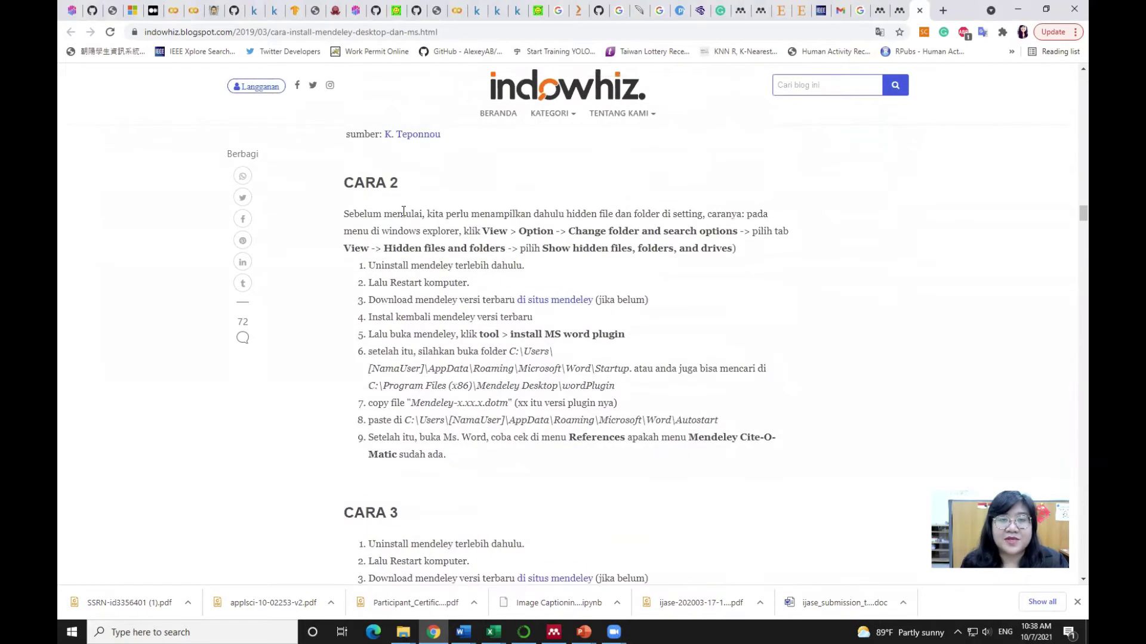
{"action": "scroll", "coordinate": [496, 253], "scroll_direction": "up", "scroll_amount": 6}
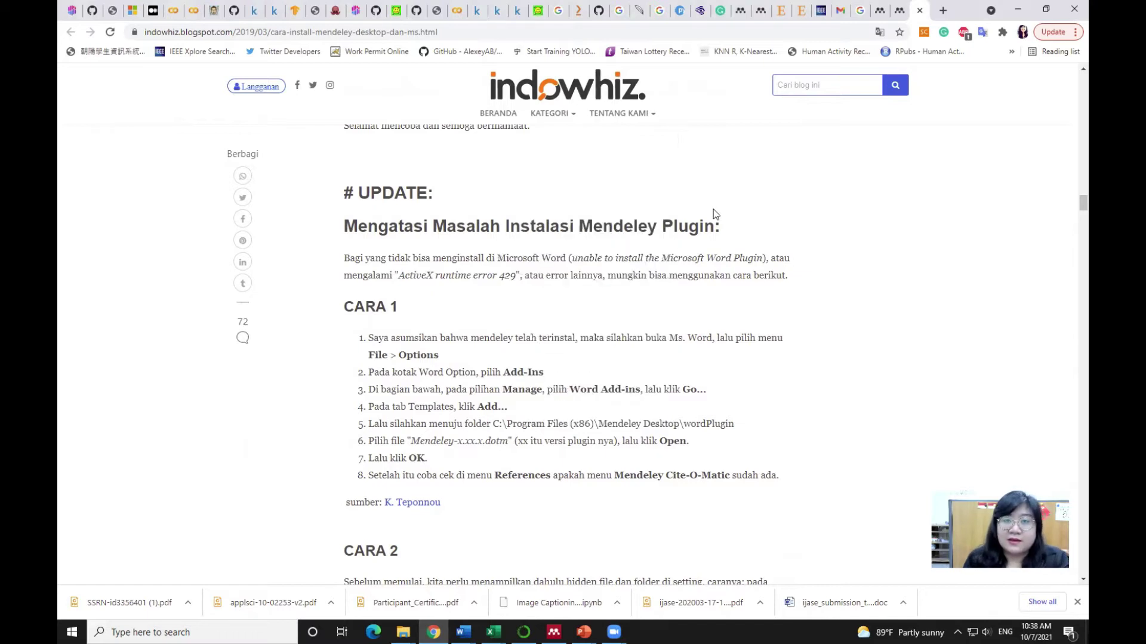
{"action": "scroll", "coordinate": [715, 209], "scroll_direction": "up", "scroll_amount": 5}
{"action": "scroll", "coordinate": [715, 213], "scroll_direction": "up", "scroll_amount": 2}
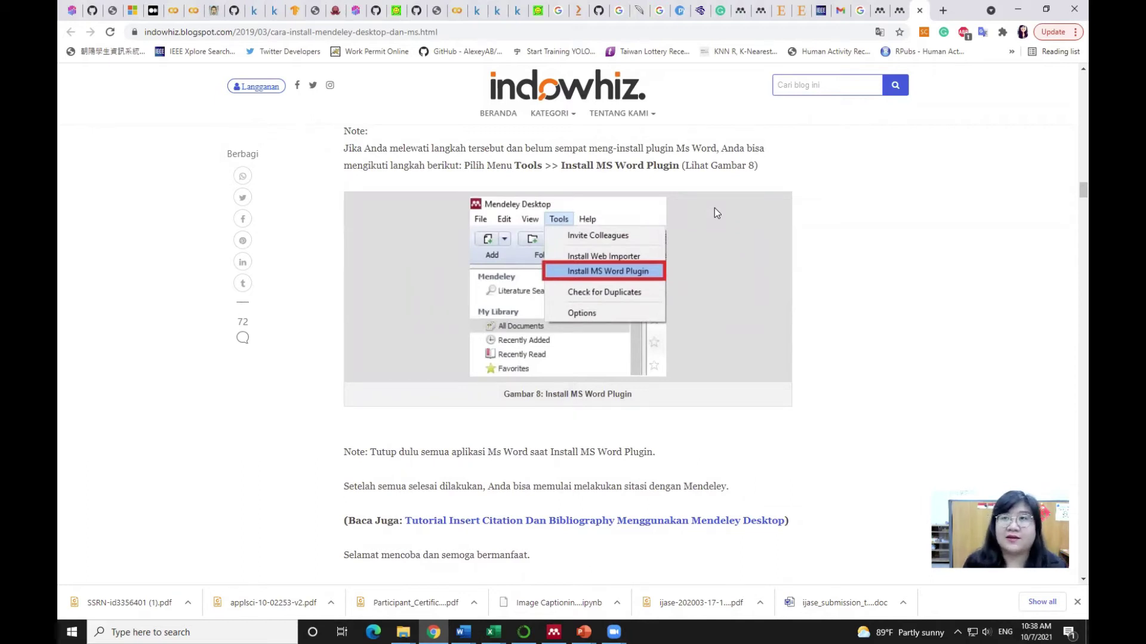
Close the indowhiz article and Mendeley download pages and go back from the web library to the Mendeley search page
{"action": "left_click", "coordinate": [919, 11]}
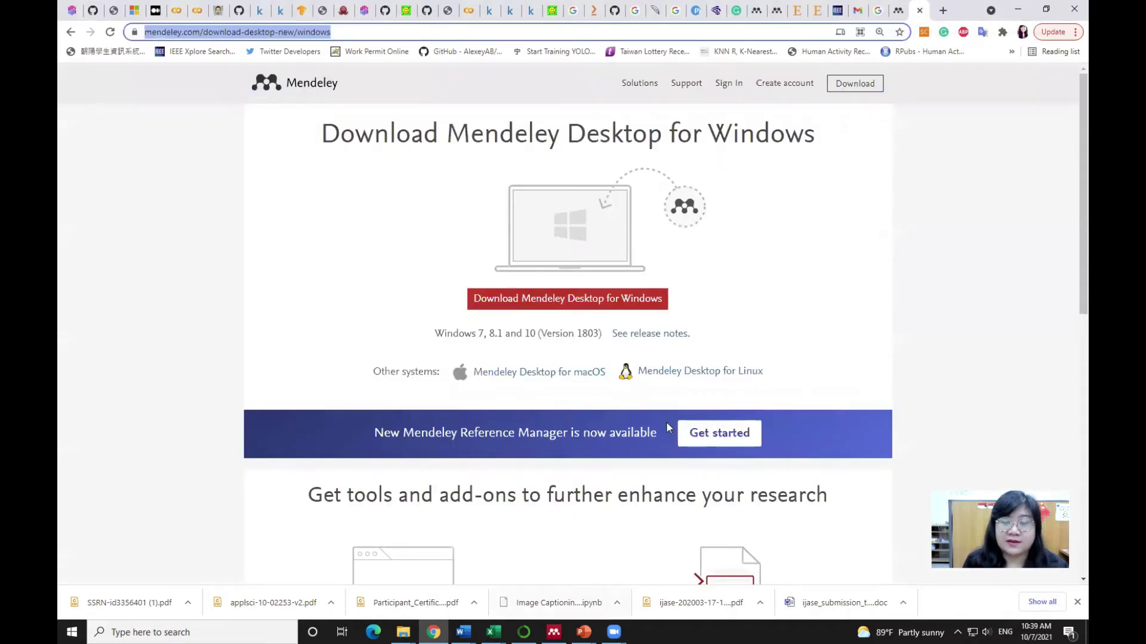
{"action": "left_click", "coordinate": [920, 10]}
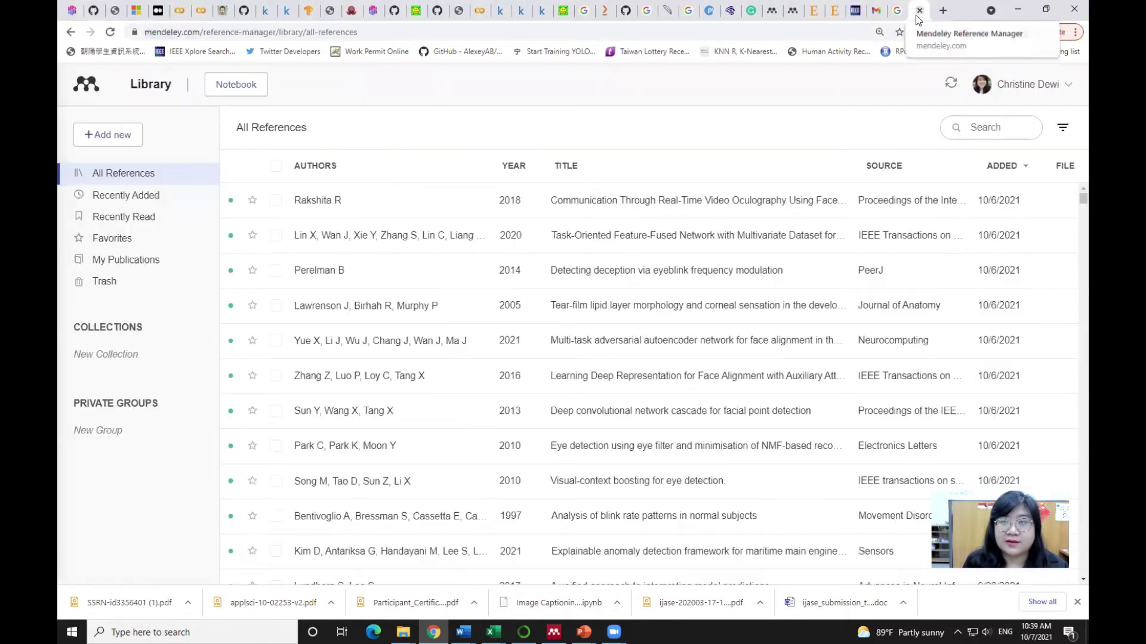
{"action": "left_click", "coordinate": [70, 32]}
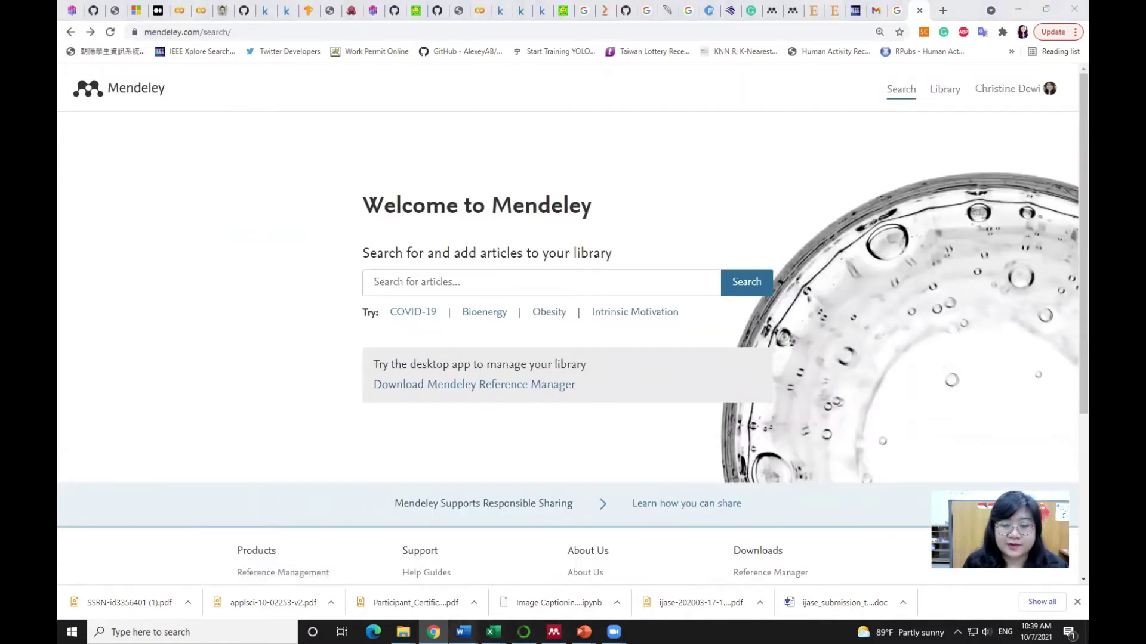
Switch to Document2 in Word and delete the "Reference:" heading with the bibliography below the paragraph
{"action": "left_click", "coordinate": [572, 590]}
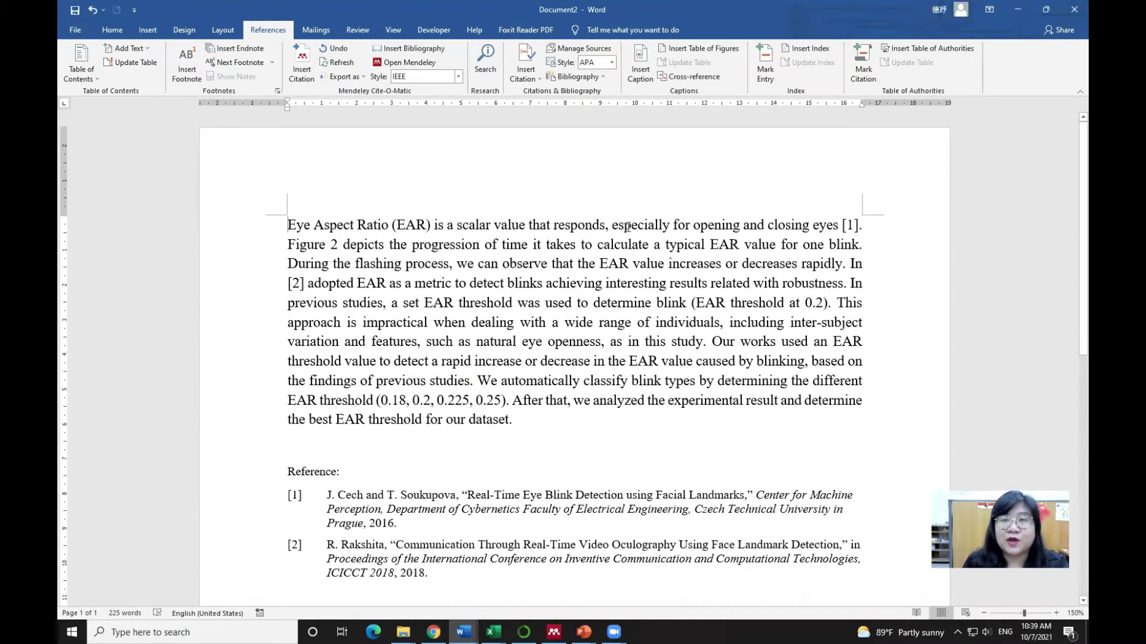
{"action": "left_click_drag", "start_coordinate": [288, 224], "coordinate": [582, 424]}
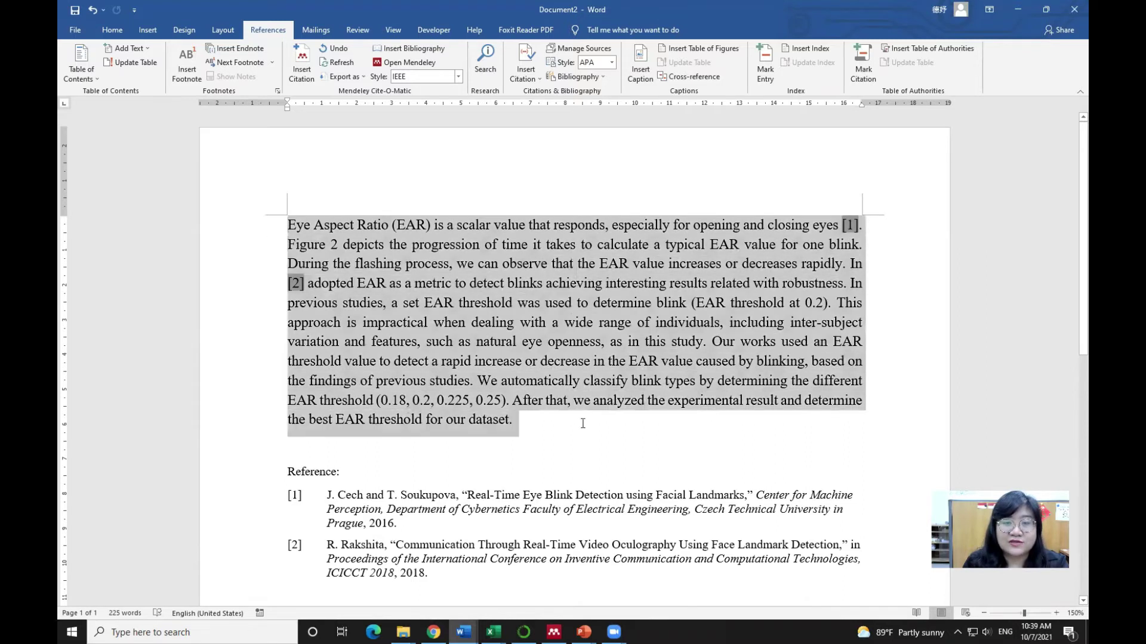
{"action": "left_click", "coordinate": [352, 449]}
{"action": "scroll", "coordinate": [353, 450], "scroll_direction": "down", "scroll_amount": 2}
{"action": "left_click_drag", "start_coordinate": [437, 501], "coordinate": [267, 396]}
{"action": "key", "text": "BackSpace"}
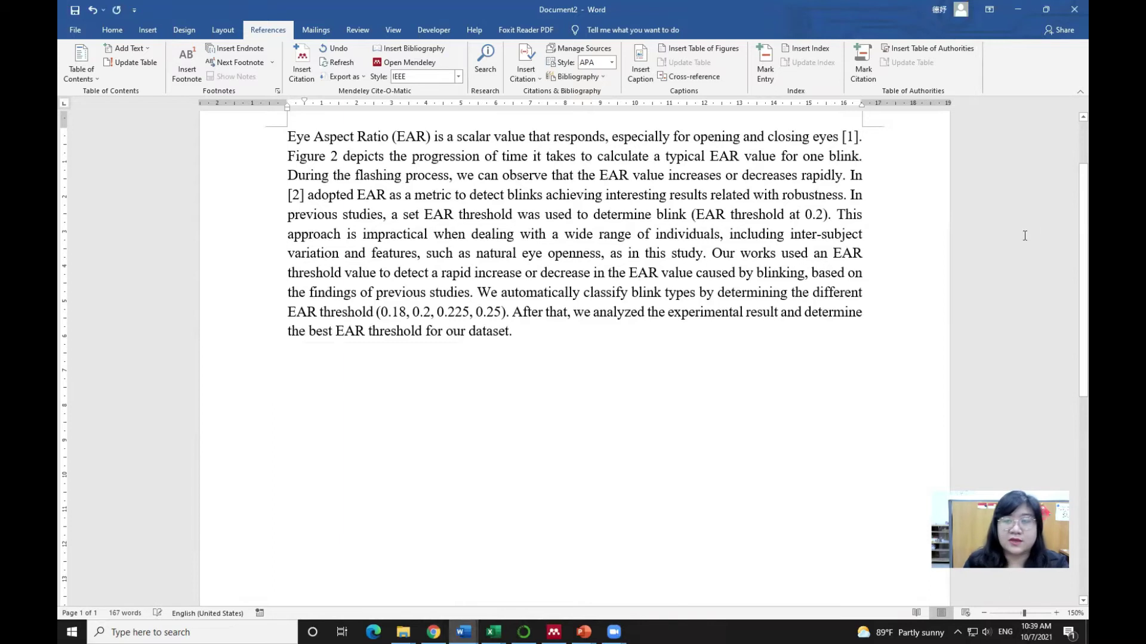
Delete the in-text citations [1] after "closing eyes" and [2] before "adopted EAR" from the paragraph
{"action": "scroll", "coordinate": [864, 220], "scroll_direction": "up", "scroll_amount": 2}
{"action": "left_click", "coordinate": [861, 224]}
{"action": "key", "text": "BackSpace"}
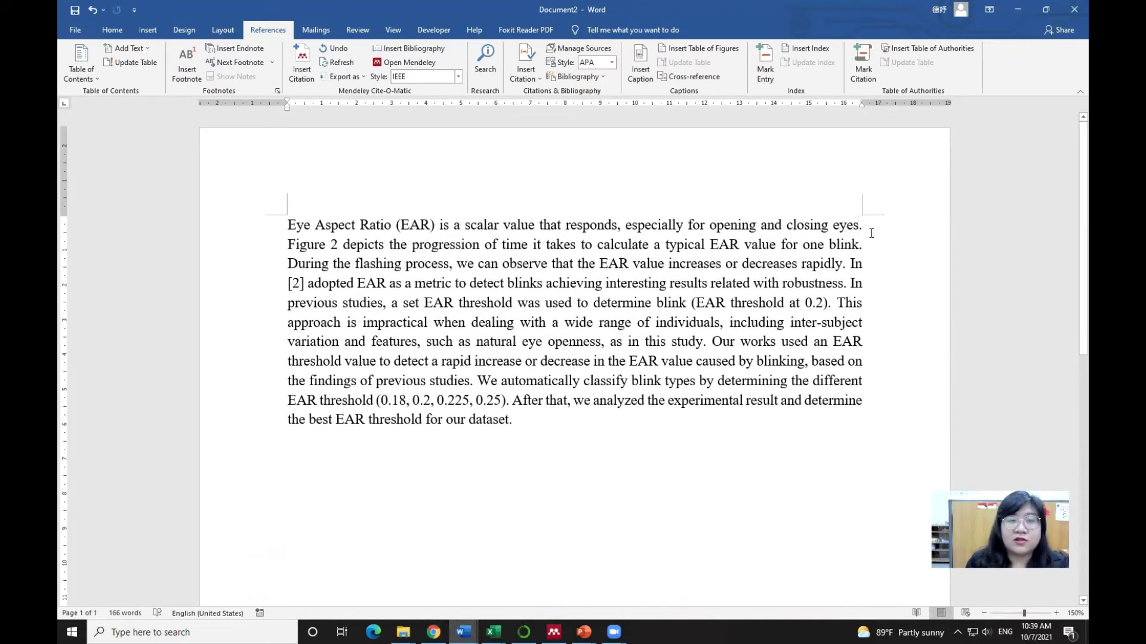
{"action": "left_click", "coordinate": [308, 283]}
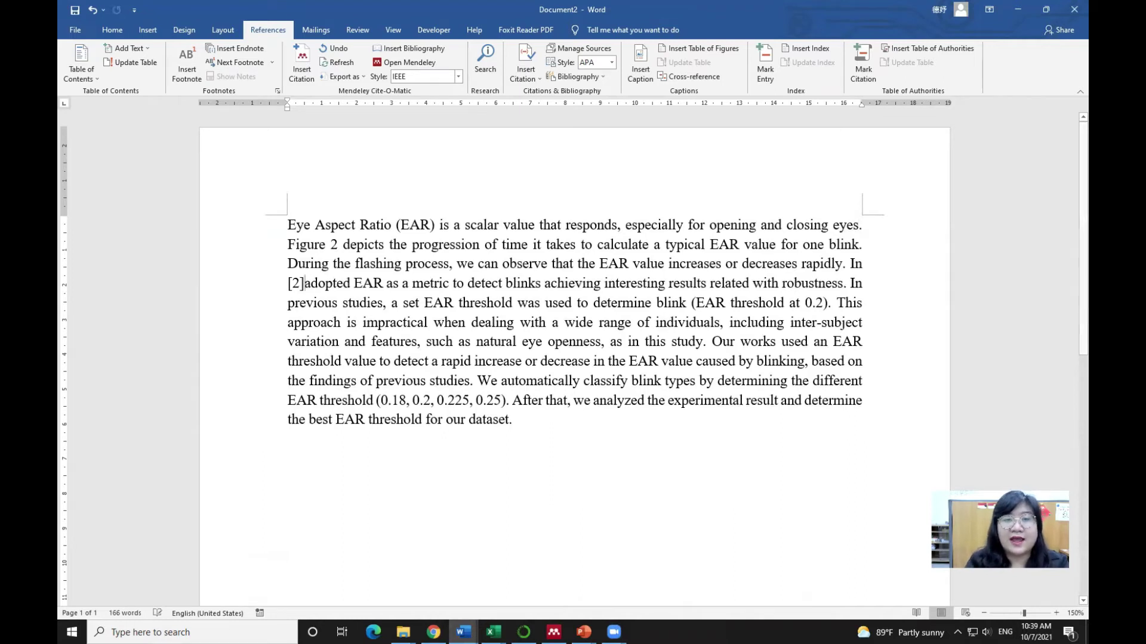
{"action": "key", "text": "BackSpace"}
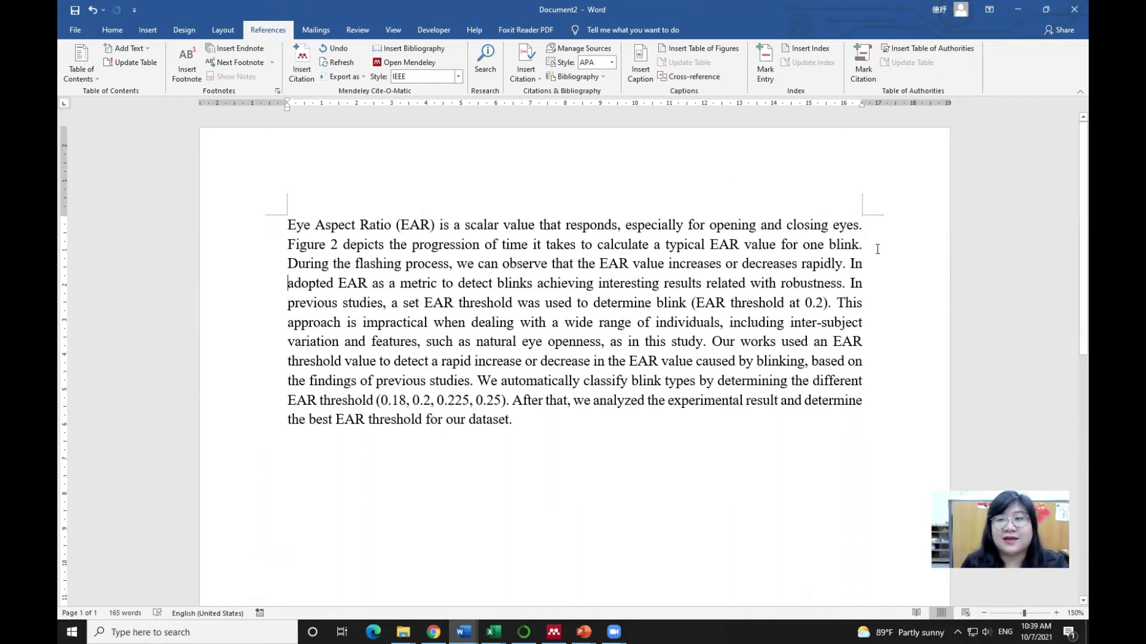
Start a Mendeley citation at the end of the first sentence and search the library for "ear" and "eye aspect"
{"action": "left_click", "coordinate": [860, 225]}
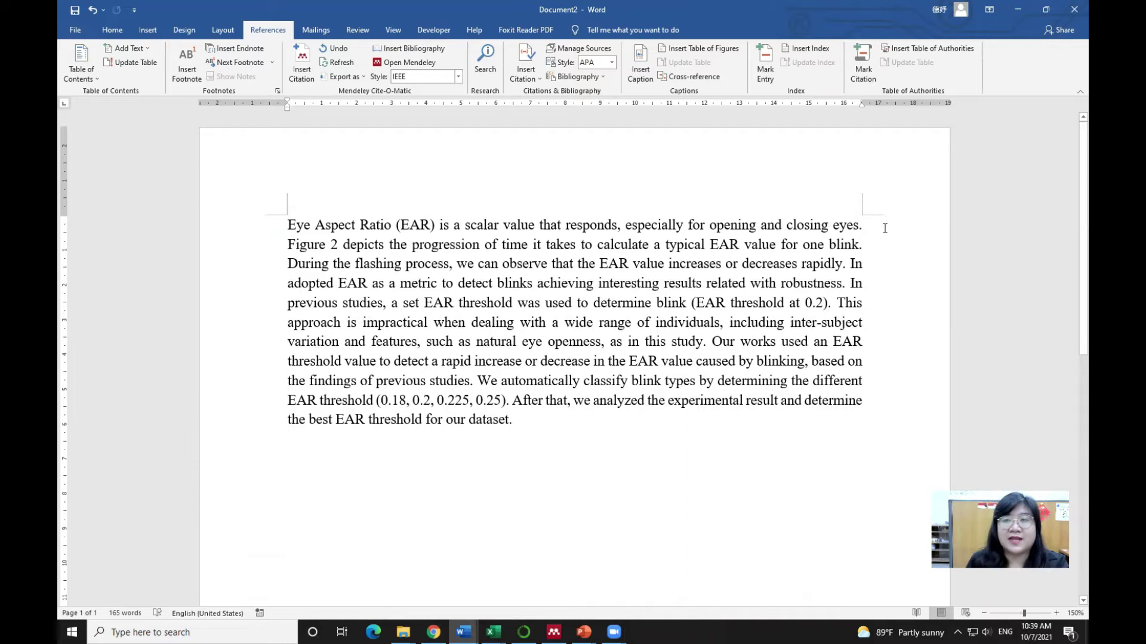
{"action": "left_click", "coordinate": [301, 67]}
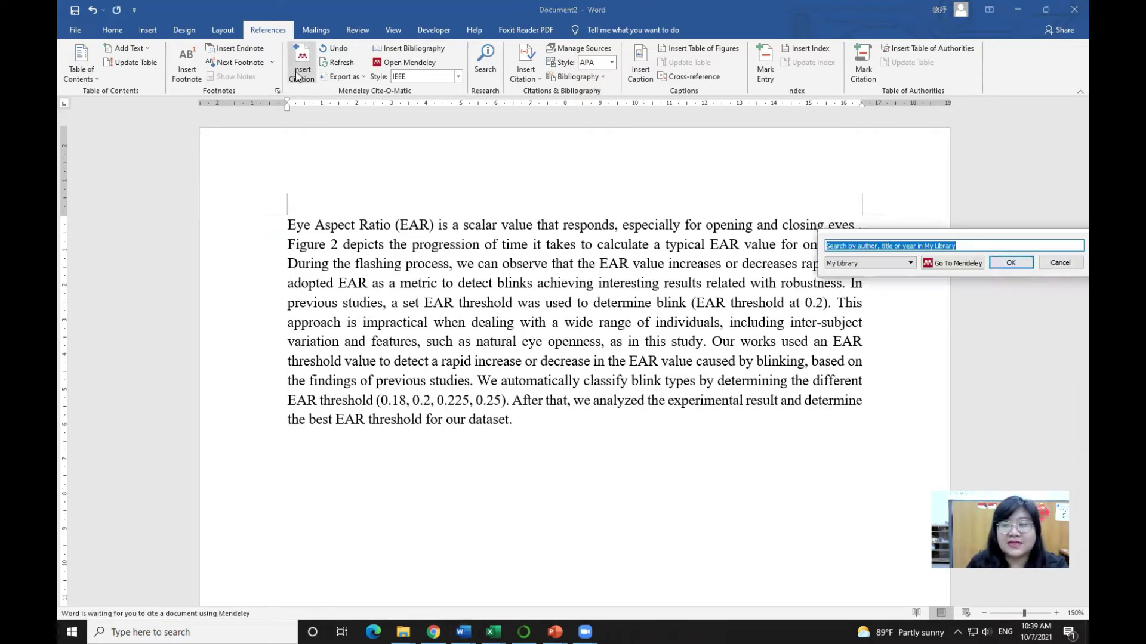
{"action": "type", "text": "e"}
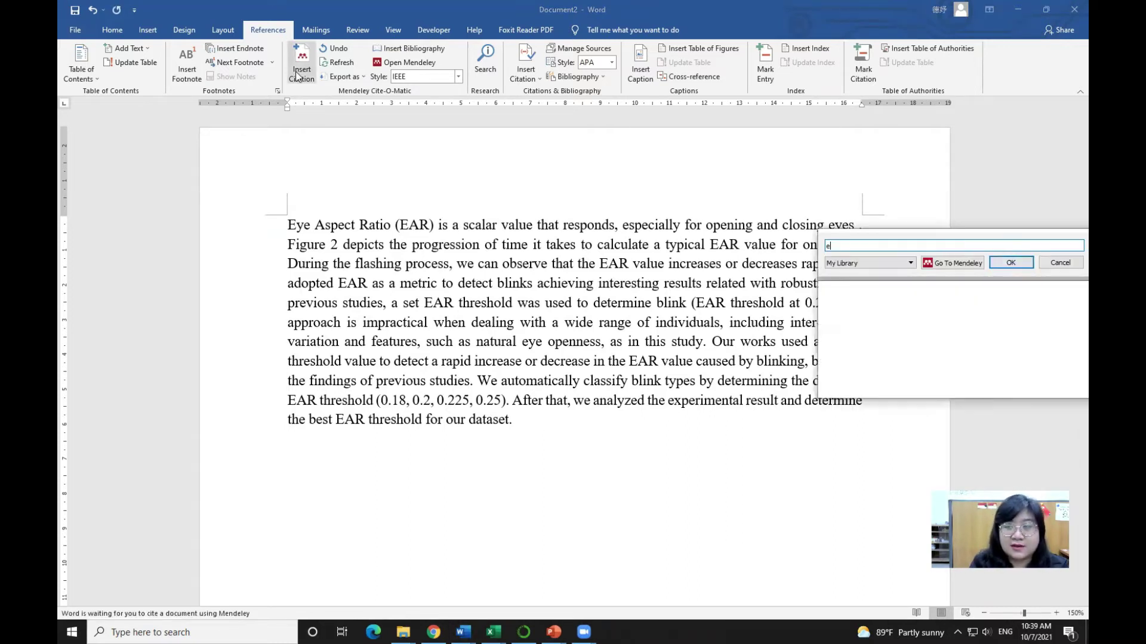
{"action": "type", "text": "ar"}
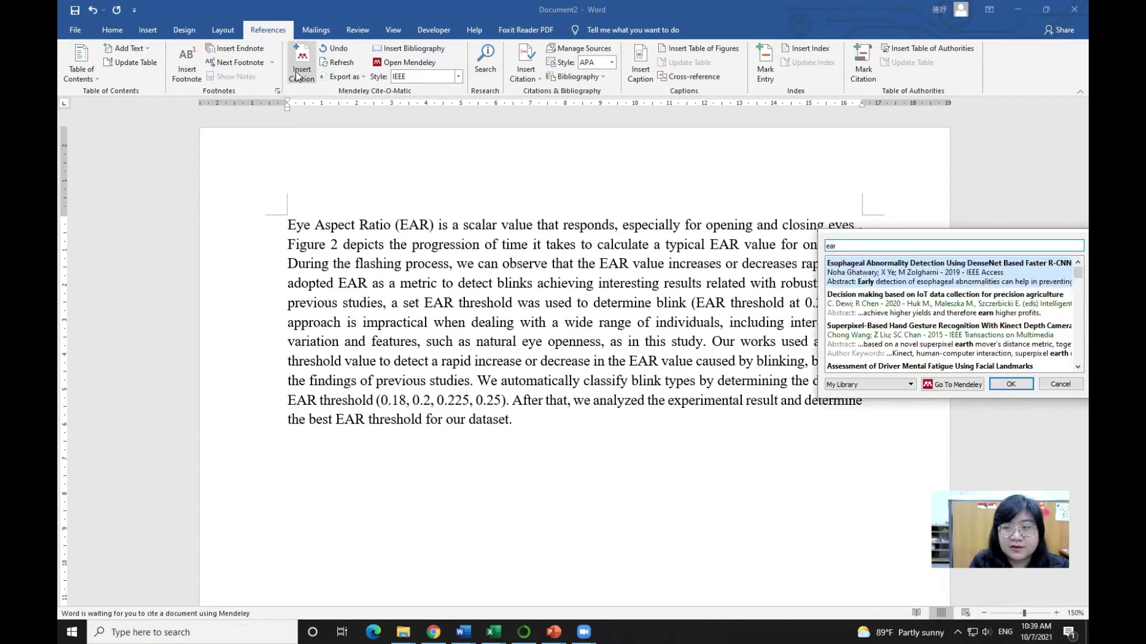
{"action": "key", "text": "BackSpace"}
{"action": "key", "text": "BackSpace"}
{"action": "type", "text": "ye"}
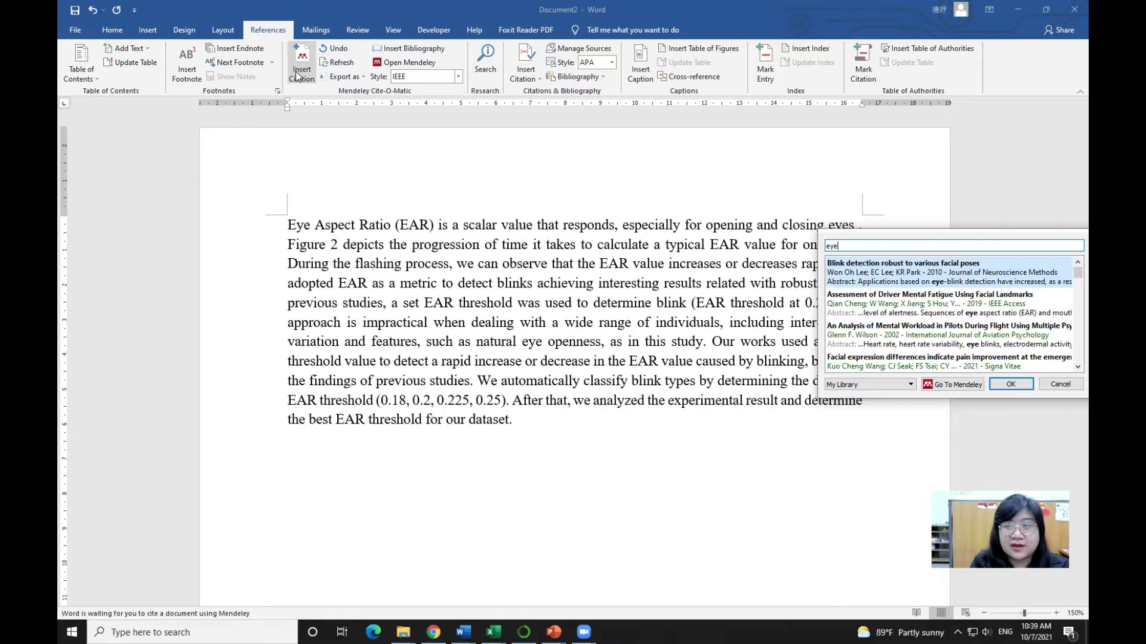
{"action": "type", "text": " aspect"}
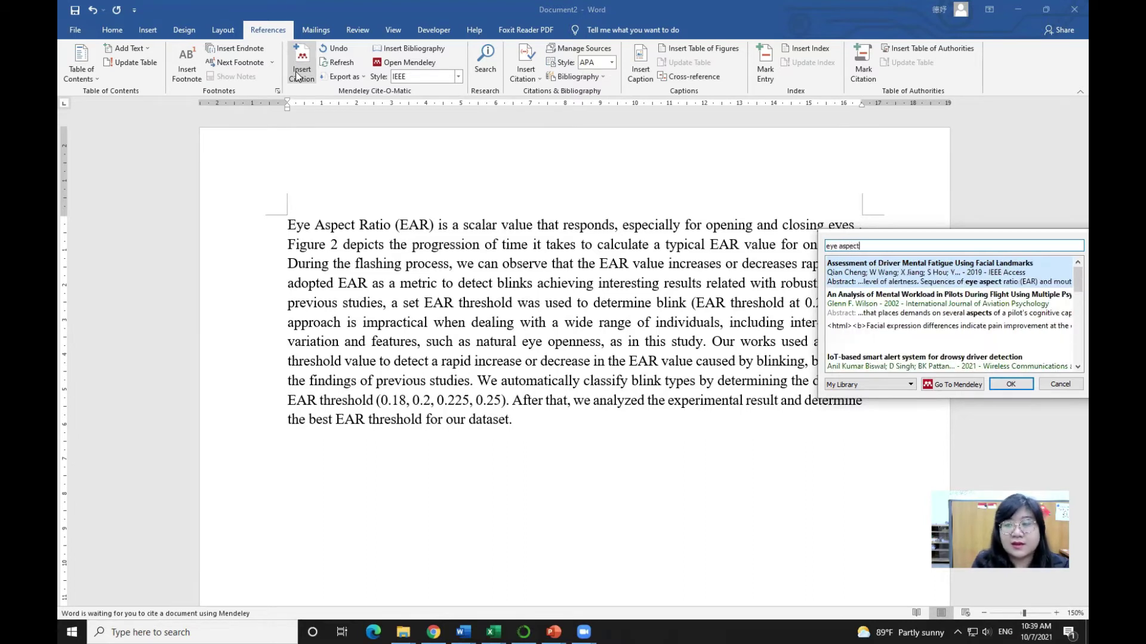
Change the library search to "eye" and cite "Blink detection robust to various facial poses" after "closing eyes"
{"action": "key", "text": "BackSpace"}
{"action": "key", "text": "BackSpace"}
{"action": "key", "text": "BackSpace"}
{"action": "key", "text": "BackSpace"}
{"action": "key", "text": "BackSpace"}
{"action": "key", "text": "BackSpace"}
{"action": "key", "text": "BackSpace"}
{"action": "key", "text": "BackSpace"}
{"action": "key", "text": "BackSpace"}
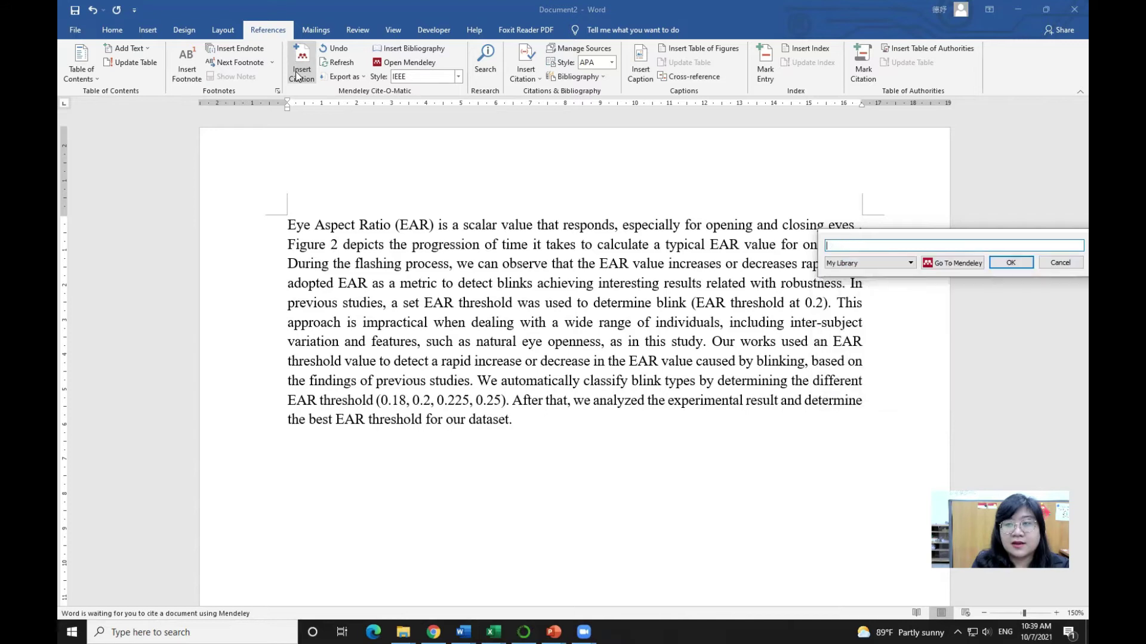
{"action": "type", "text": "eye"}
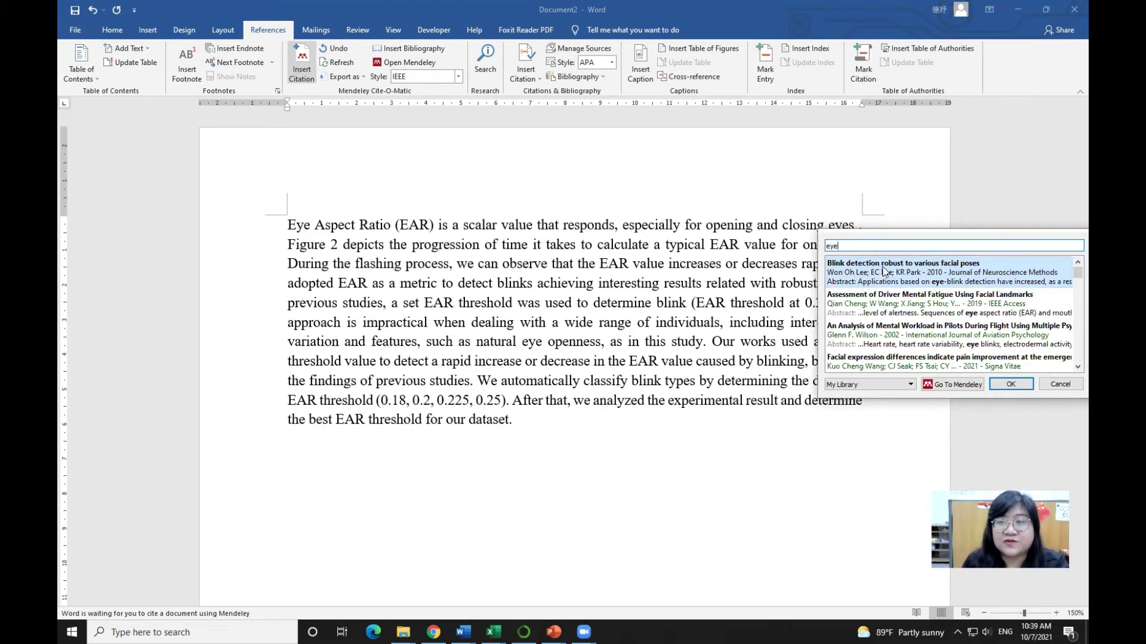
{"action": "left_click", "coordinate": [882, 269]}
{"action": "left_click", "coordinate": [1010, 264]}
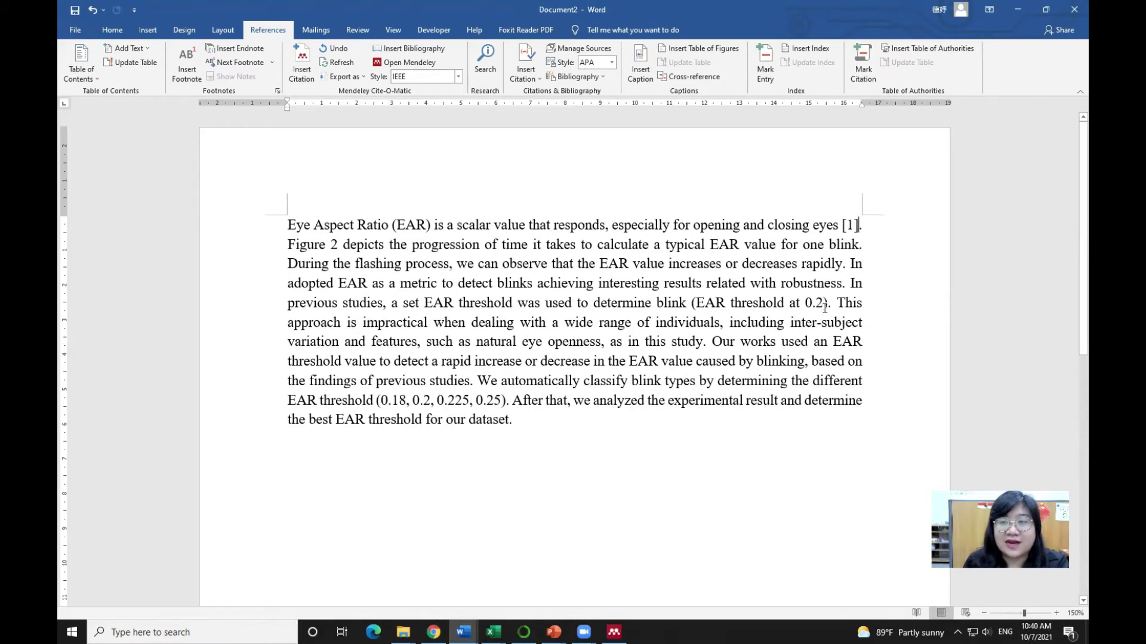
Search the library for "eye" and cite "Assessment of Driver Mental Fatigue Using Facial Landmarks" after "(EAR threshold at 0.2)"
{"action": "left_click", "coordinate": [301, 67]}
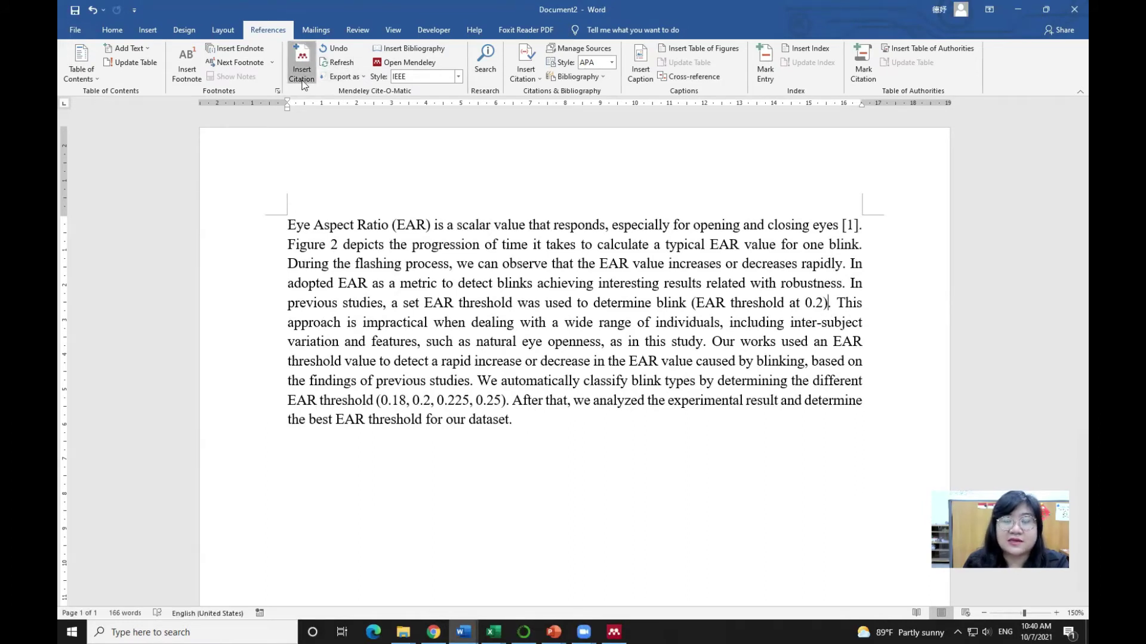
{"action": "type", "text": "eye"}
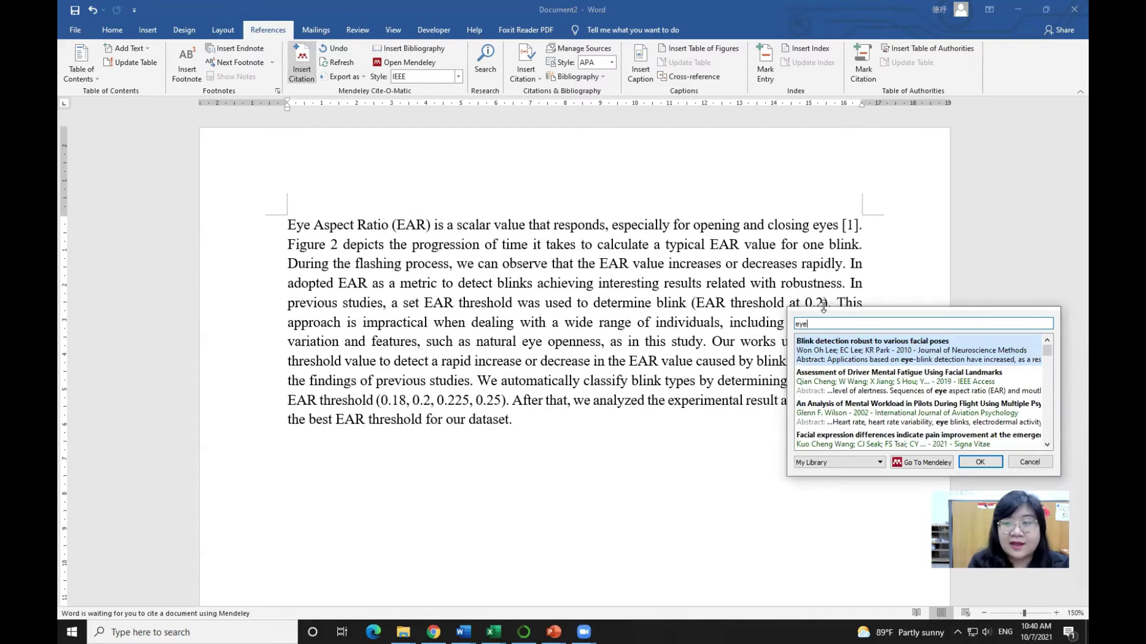
{"action": "left_click", "coordinate": [853, 390]}
{"action": "left_click", "coordinate": [983, 345]}
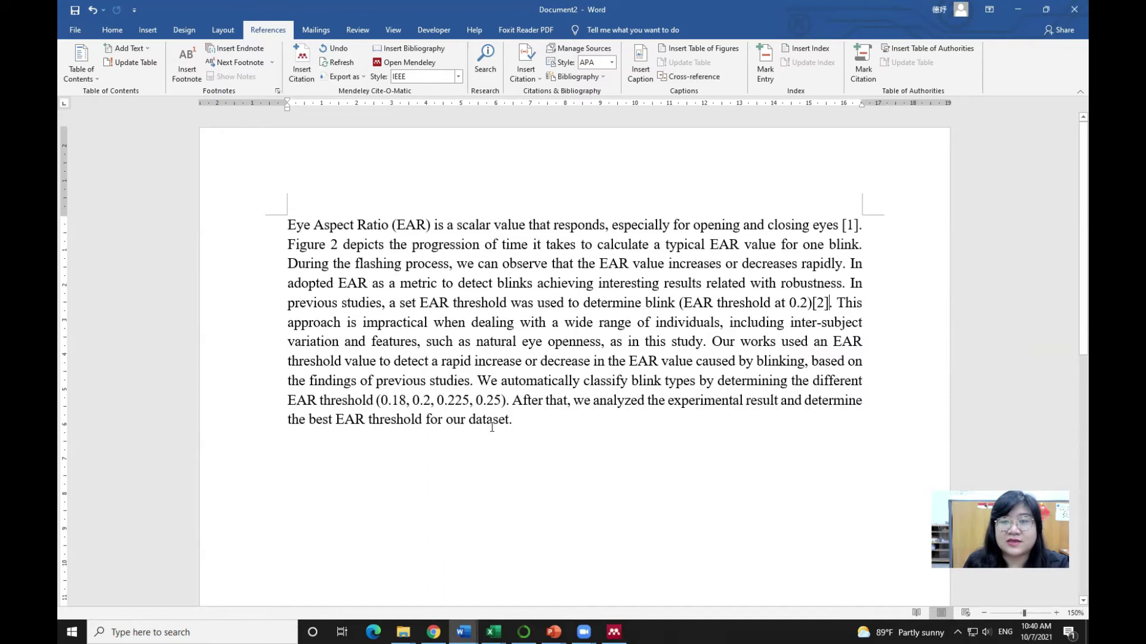
Add a "Reference:" heading below the paragraph and insert the Mendeley bibliography under it
{"action": "scroll", "coordinate": [487, 418], "scroll_direction": "down", "scroll_amount": 3}
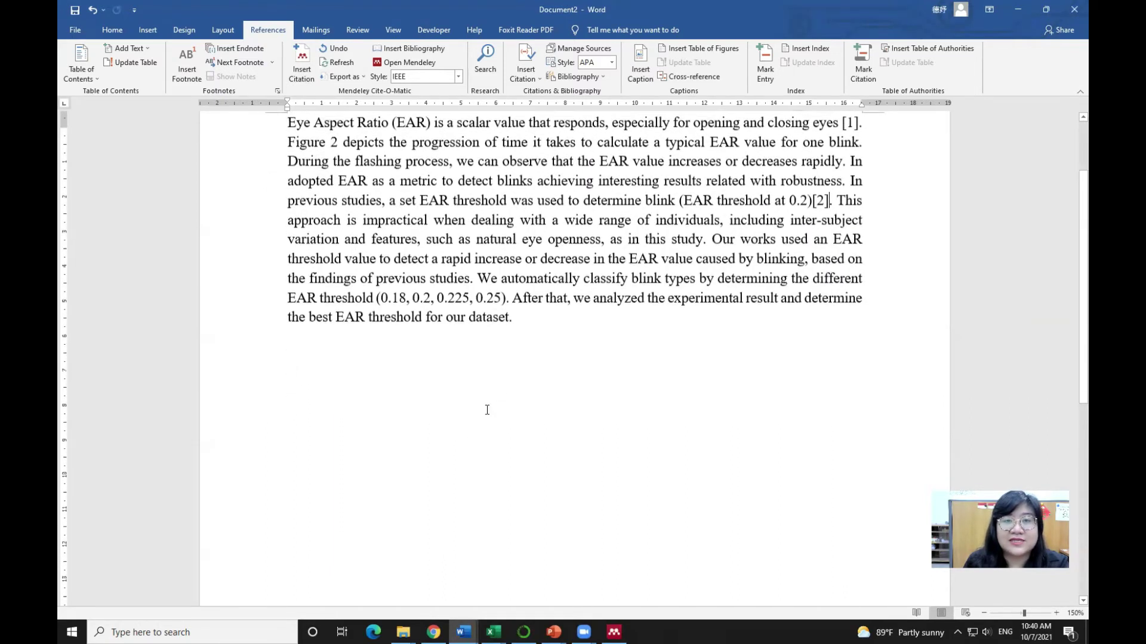
{"action": "scroll", "coordinate": [540, 339], "scroll_direction": "up", "scroll_amount": 1}
{"action": "key", "text": "Return"}
{"action": "key", "text": "Return"}
{"action": "type", "text": "Reference:"}
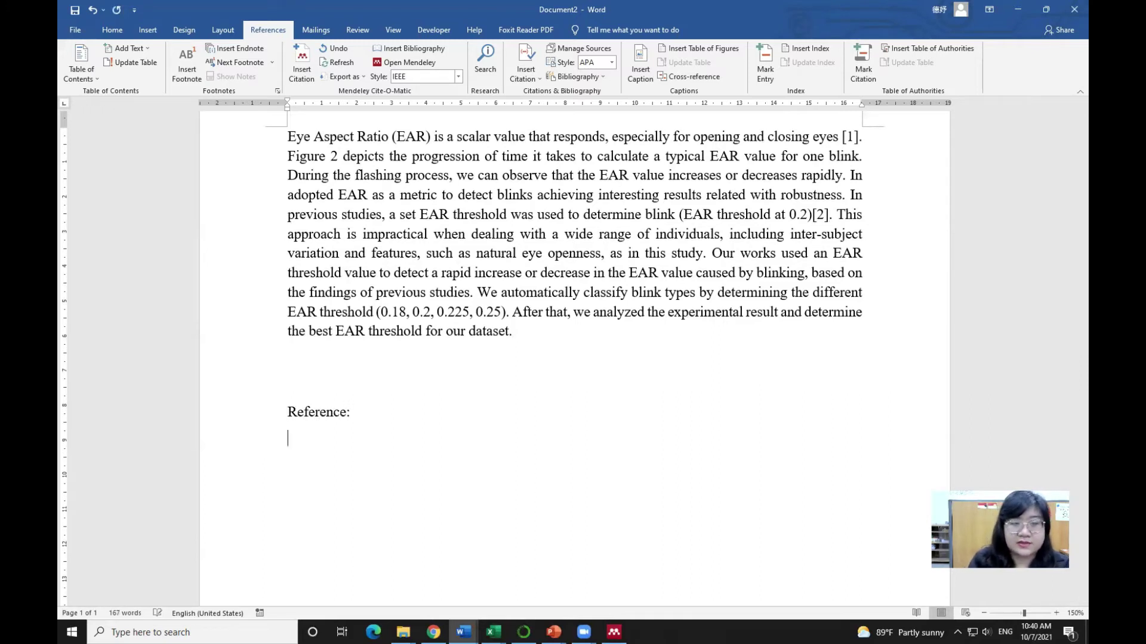
{"action": "key", "text": "Return"}
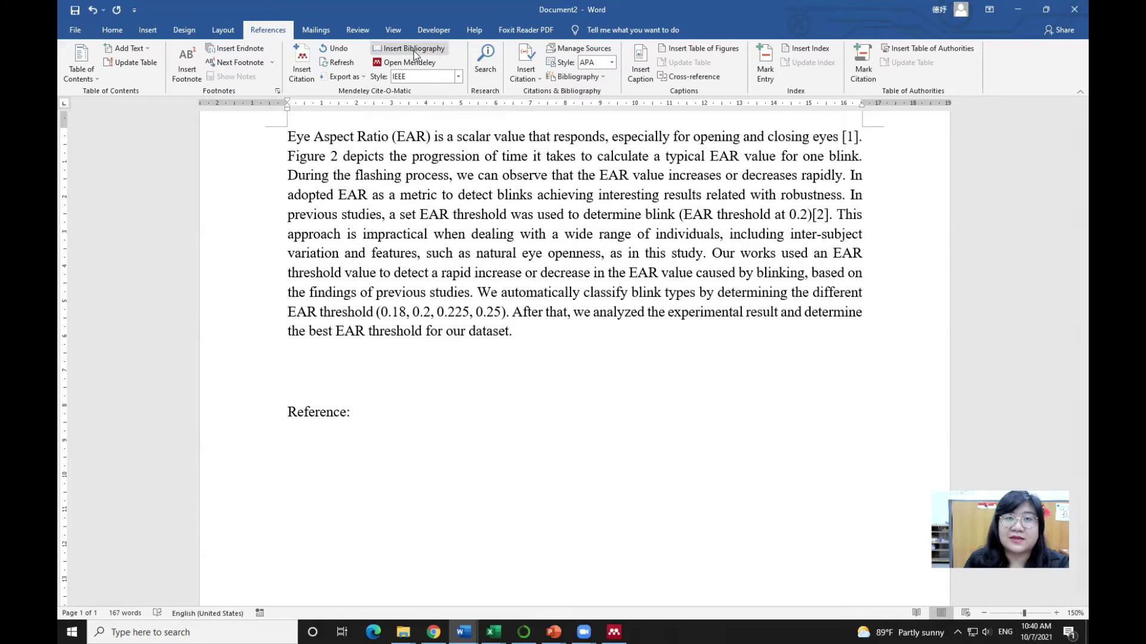
{"action": "left_click", "coordinate": [414, 52]}
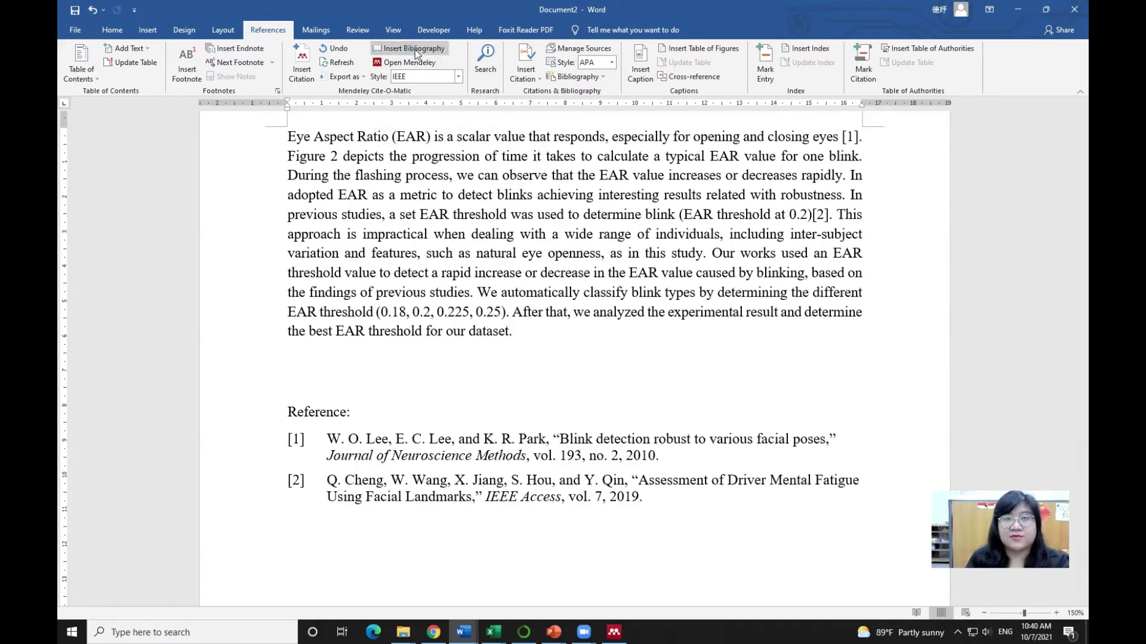
Reselect IEEE as the Mendeley citation style and switch it to Pattern Recognition Letters
{"action": "left_click", "coordinate": [458, 78]}
{"action": "left_click", "coordinate": [439, 126]}
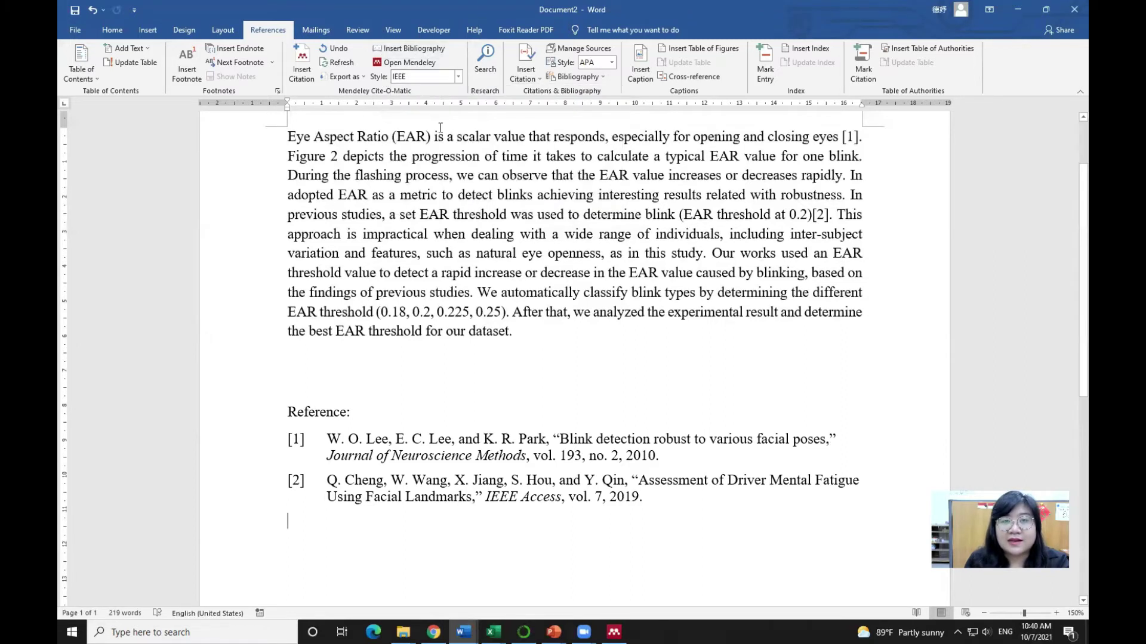
{"action": "left_click", "coordinate": [460, 77]}
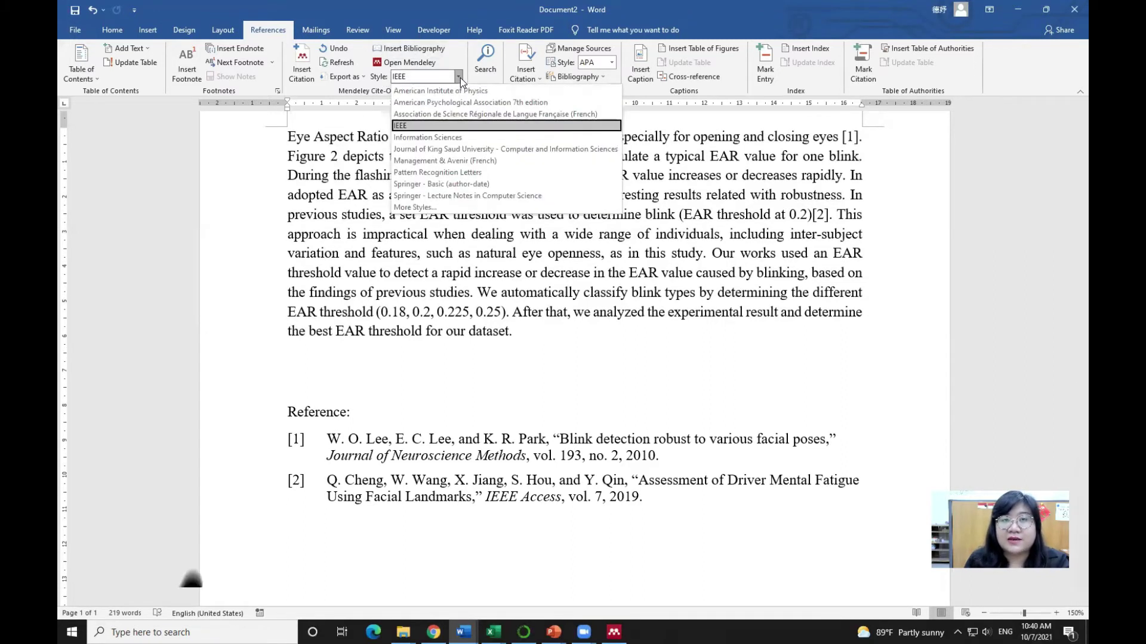
{"action": "left_click", "coordinate": [468, 173]}
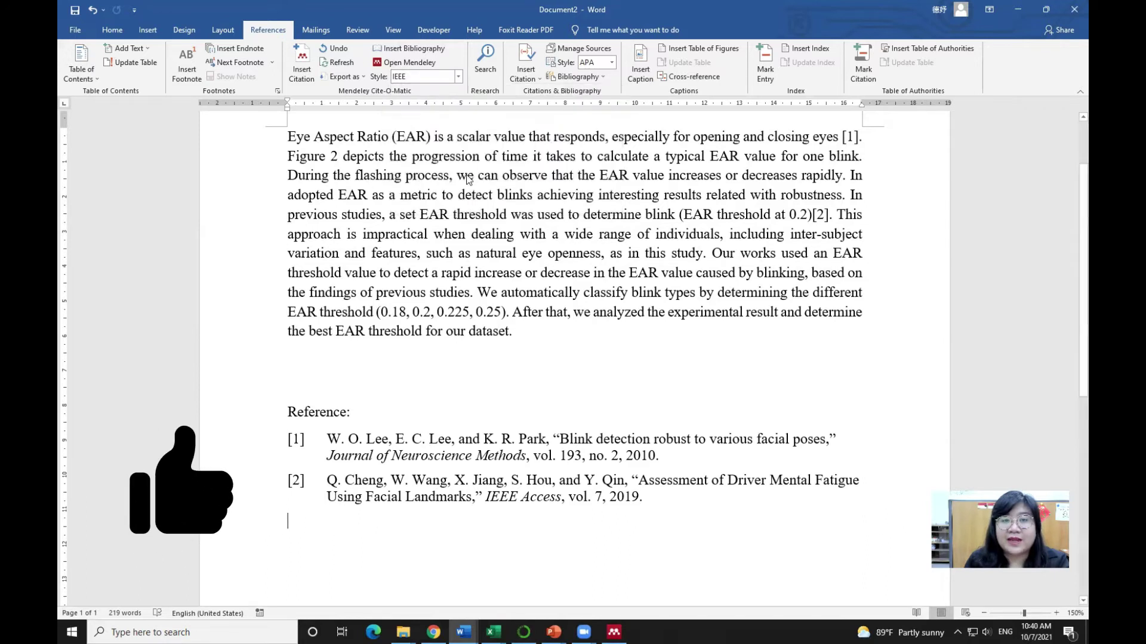
Switch the Mendeley citation style to Springer - Basic (author-date) and examine the in-text citations and the reference list
{"action": "left_click", "coordinate": [459, 77]}
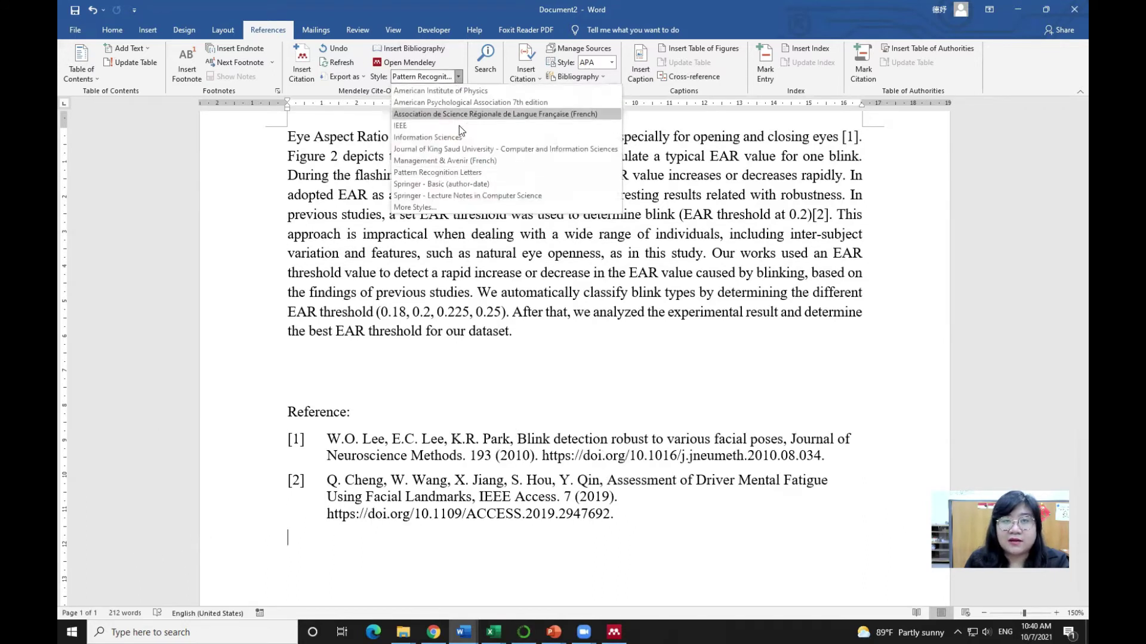
{"action": "left_click", "coordinate": [460, 184]}
{"action": "scroll", "coordinate": [566, 439], "scroll_direction": "down", "scroll_amount": 2}
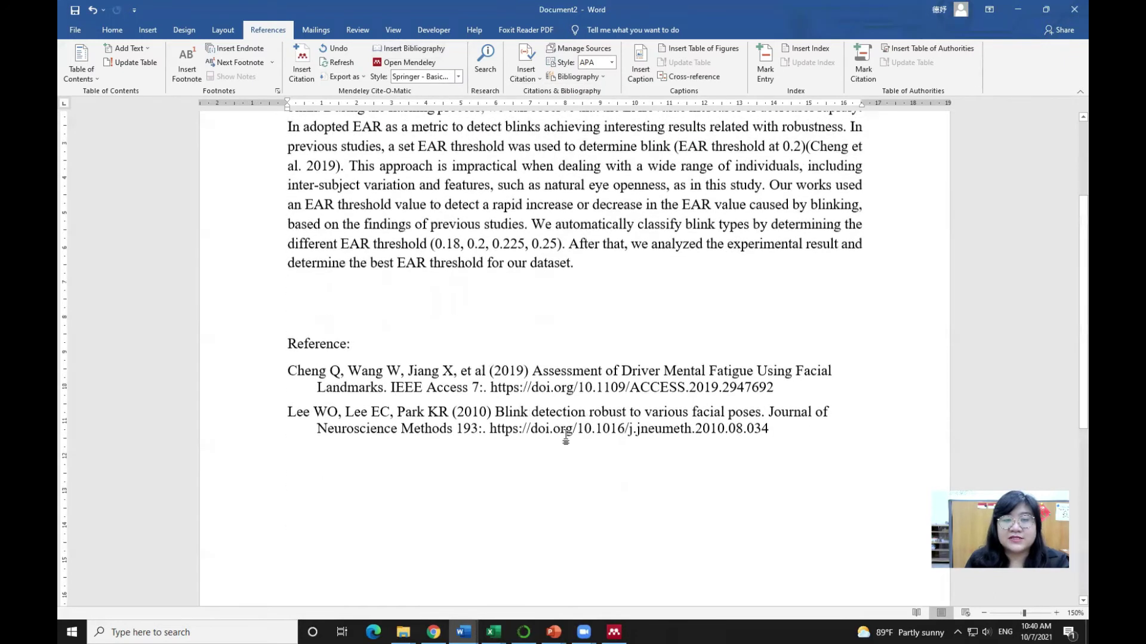
{"action": "scroll", "coordinate": [565, 438], "scroll_direction": "down", "scroll_amount": 1}
{"action": "scroll", "coordinate": [573, 307], "scroll_direction": "up", "scroll_amount": 3}
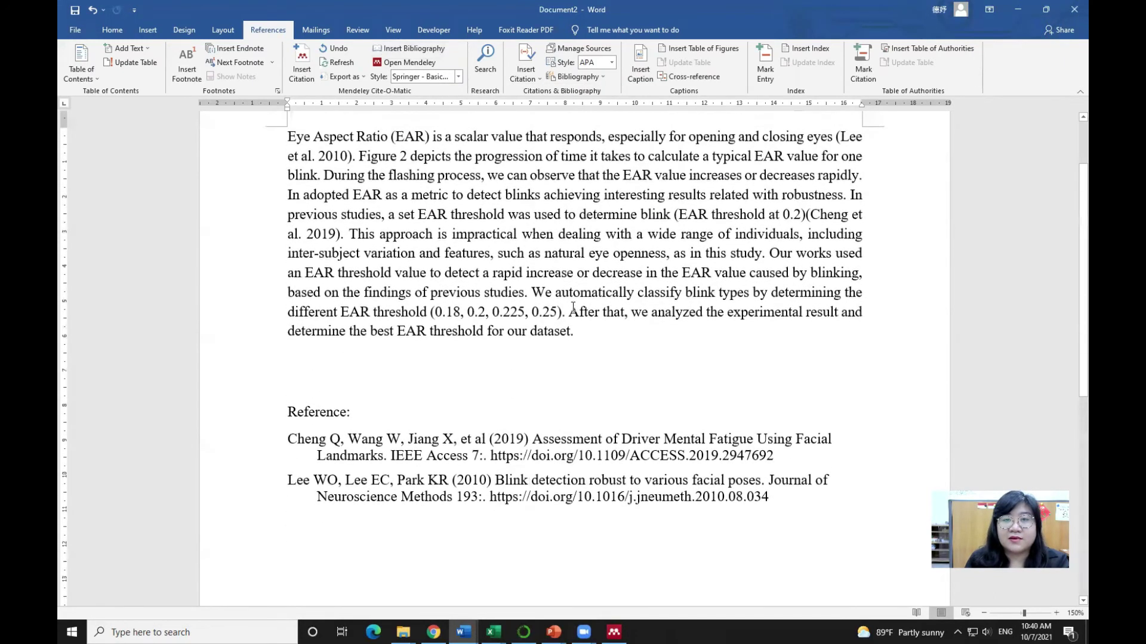
{"action": "scroll", "coordinate": [621, 275], "scroll_direction": "up", "scroll_amount": 2}
{"action": "left_click_drag", "start_coordinate": [836, 177], "coordinate": [353, 202]}
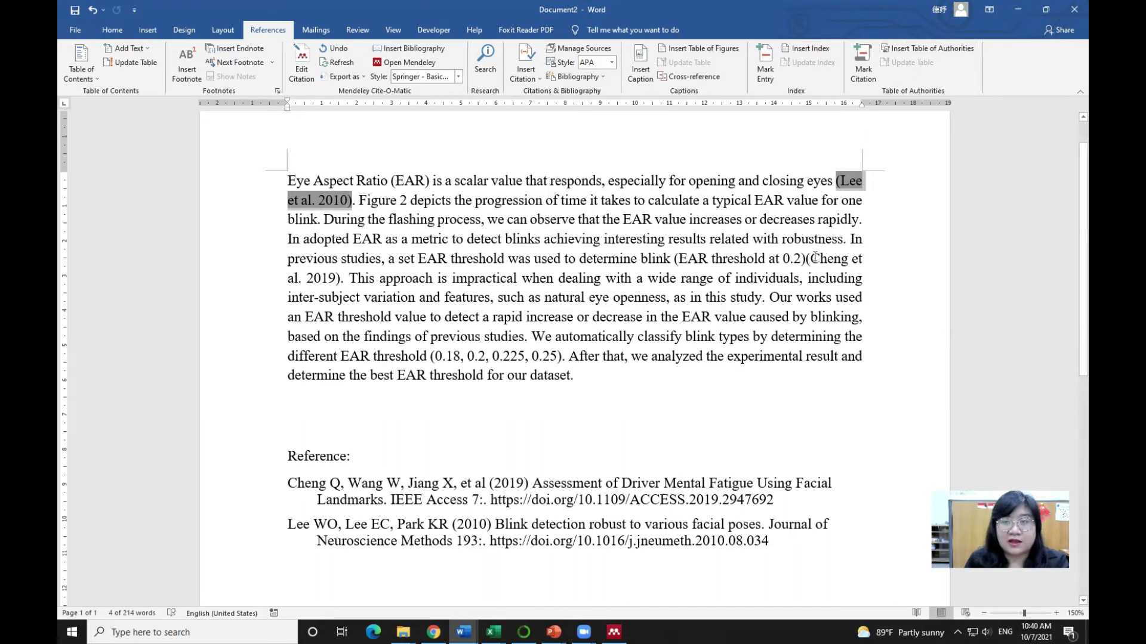
Try the Information Sciences citation style and set the style back to IEEE
{"action": "left_click", "coordinate": [458, 77]}
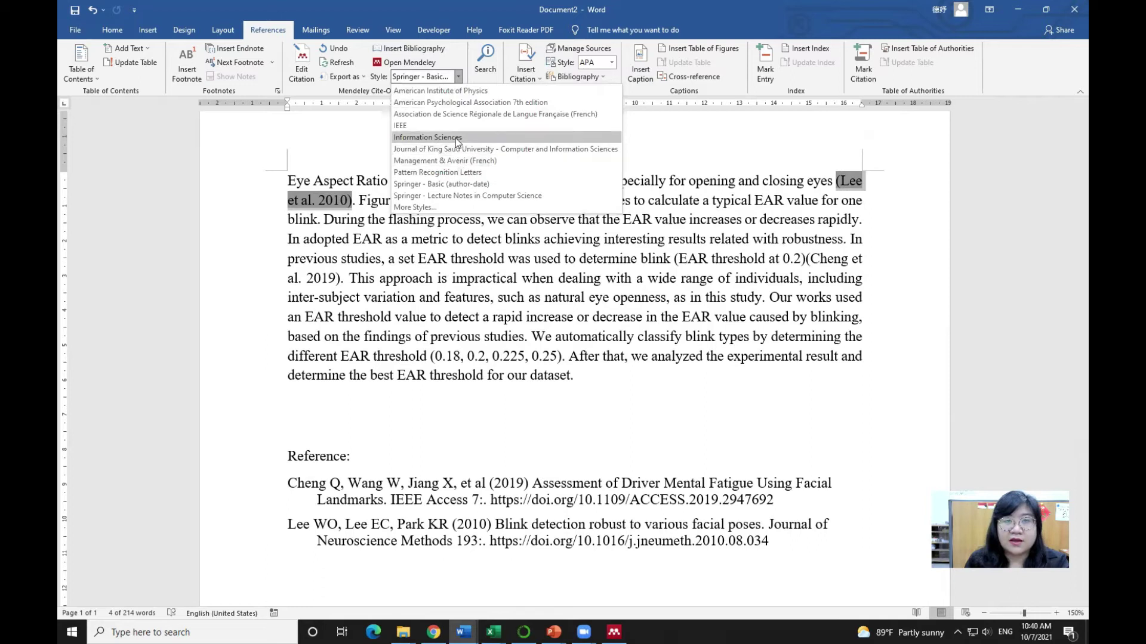
{"action": "left_click", "coordinate": [456, 139]}
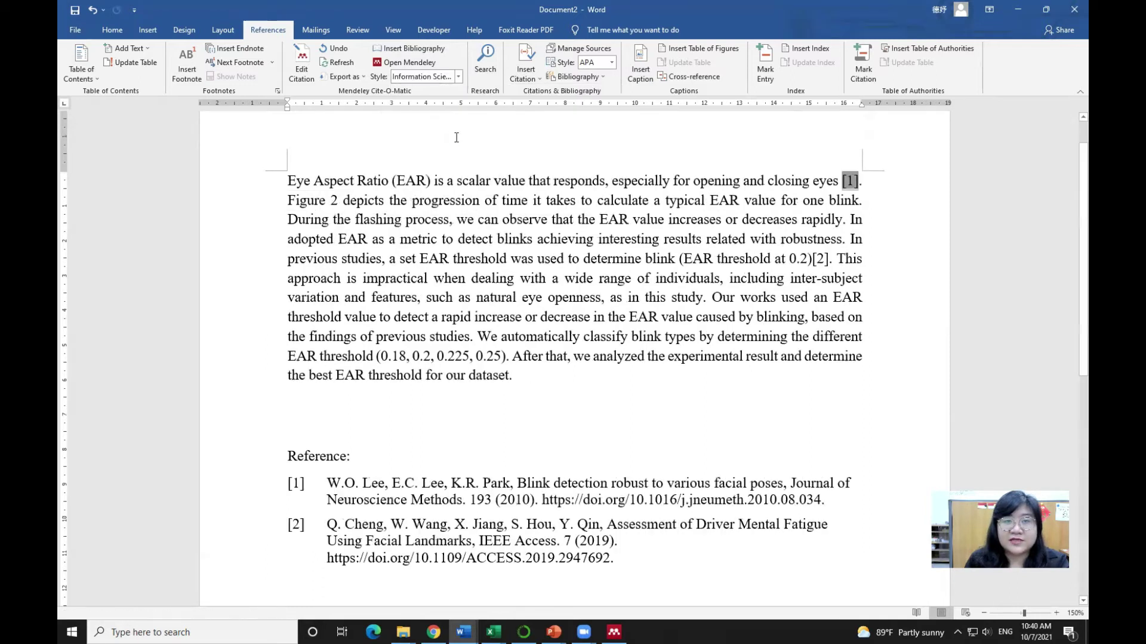
{"action": "left_click", "coordinate": [458, 76]}
{"action": "left_click", "coordinate": [403, 124]}
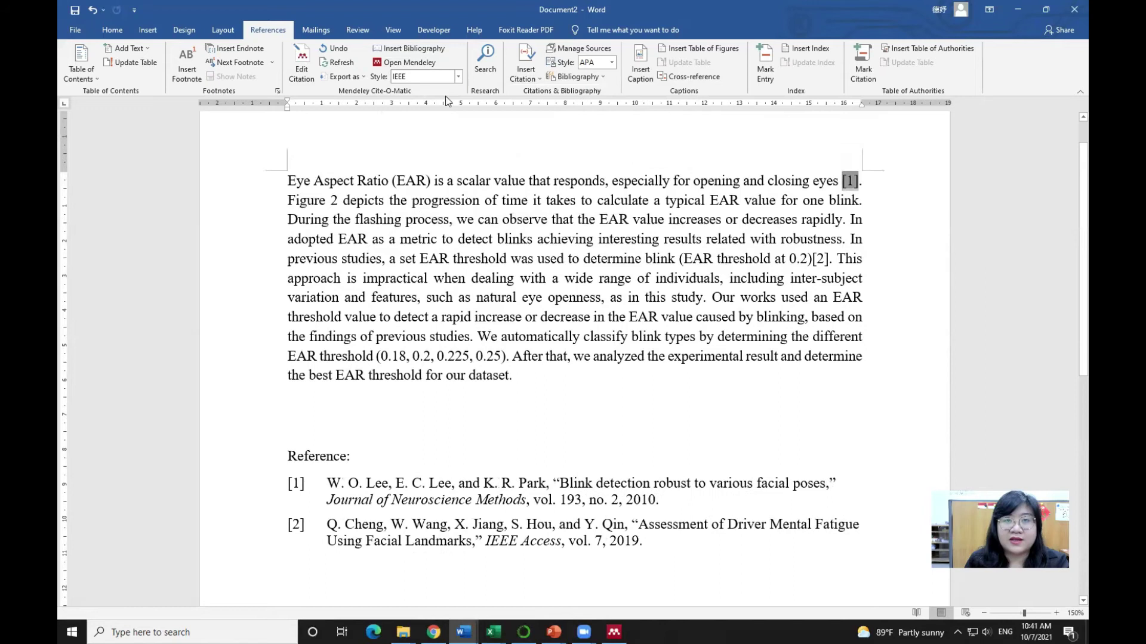
Open Mendeley's full citation style settings, review the installed styles, additional styles and journal abbreviations, and return to the Word document
{"action": "left_click", "coordinate": [459, 77]}
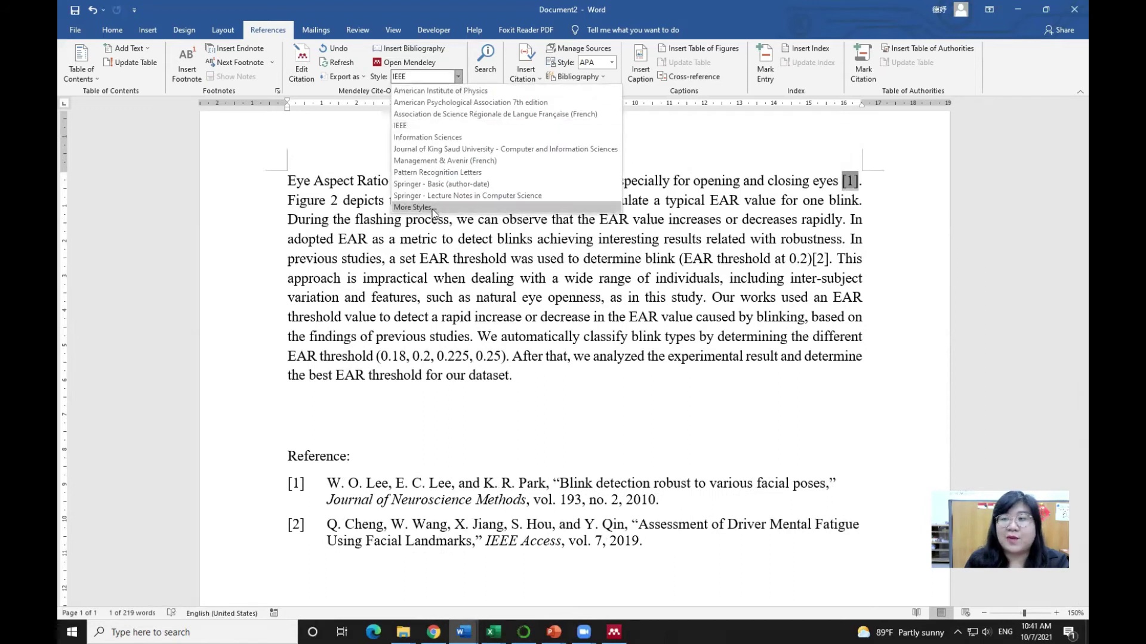
{"action": "left_click", "coordinate": [432, 208]}
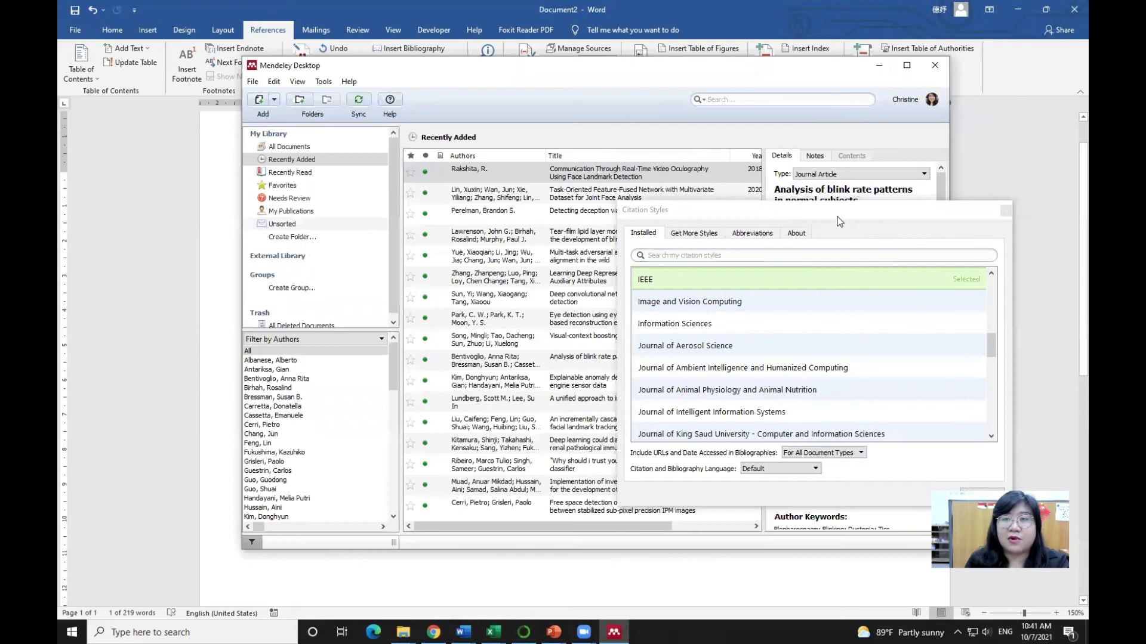
{"action": "left_click_drag", "start_coordinate": [839, 219], "coordinate": [724, 166]}
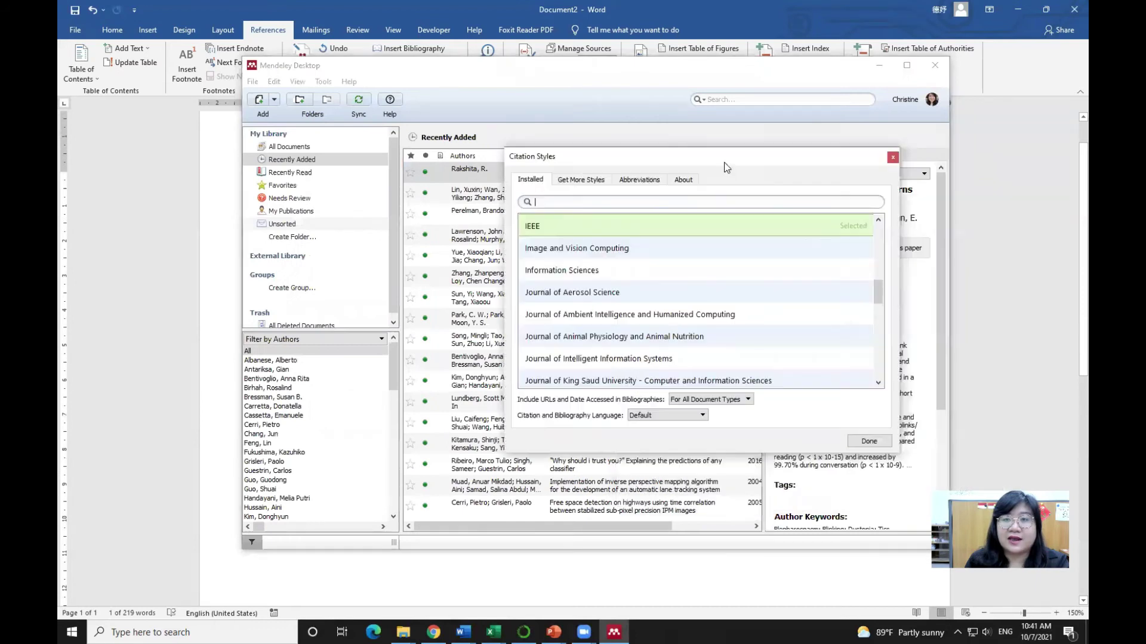
{"action": "left_click_drag", "start_coordinate": [878, 294], "coordinate": [877, 230]}
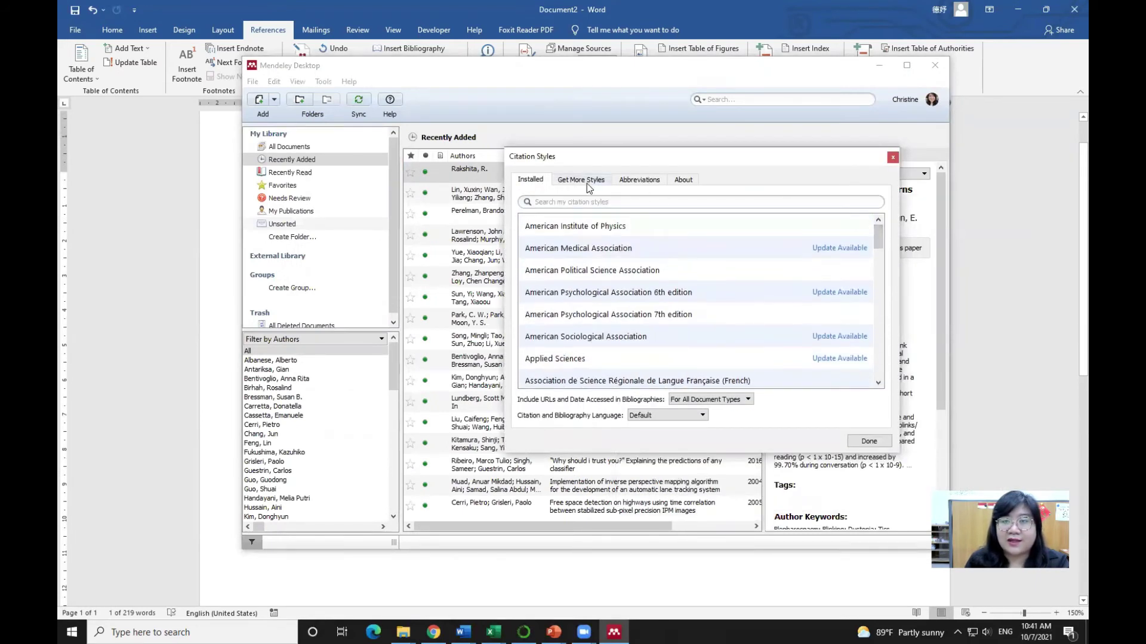
{"action": "left_click", "coordinate": [586, 183]}
{"action": "left_click", "coordinate": [639, 183]}
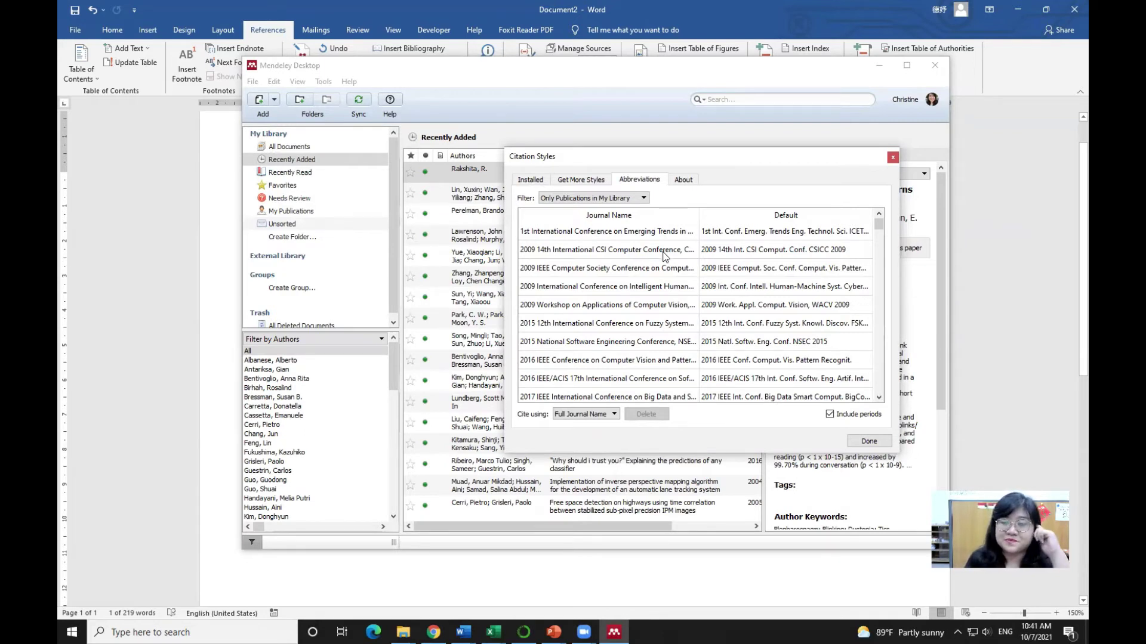
{"action": "left_click", "coordinate": [699, 176]}
{"action": "key", "text": "alt+Tab"}
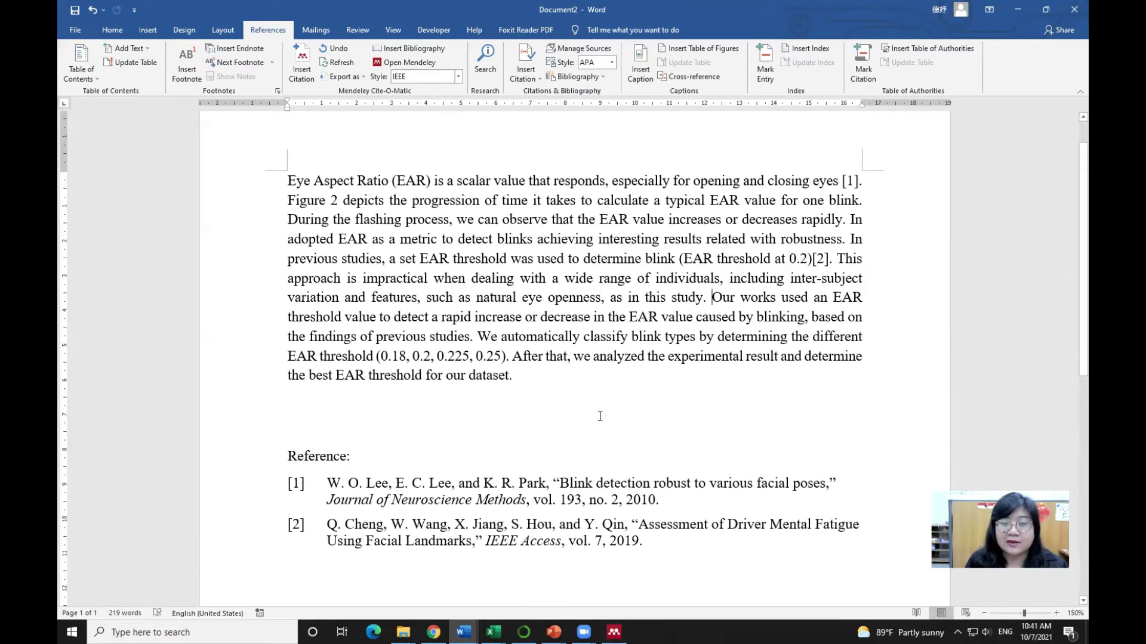
Switch to Chrome and search Google in a new tab for "eye aspect ratio"
{"action": "key", "text": "alt+Tab"}
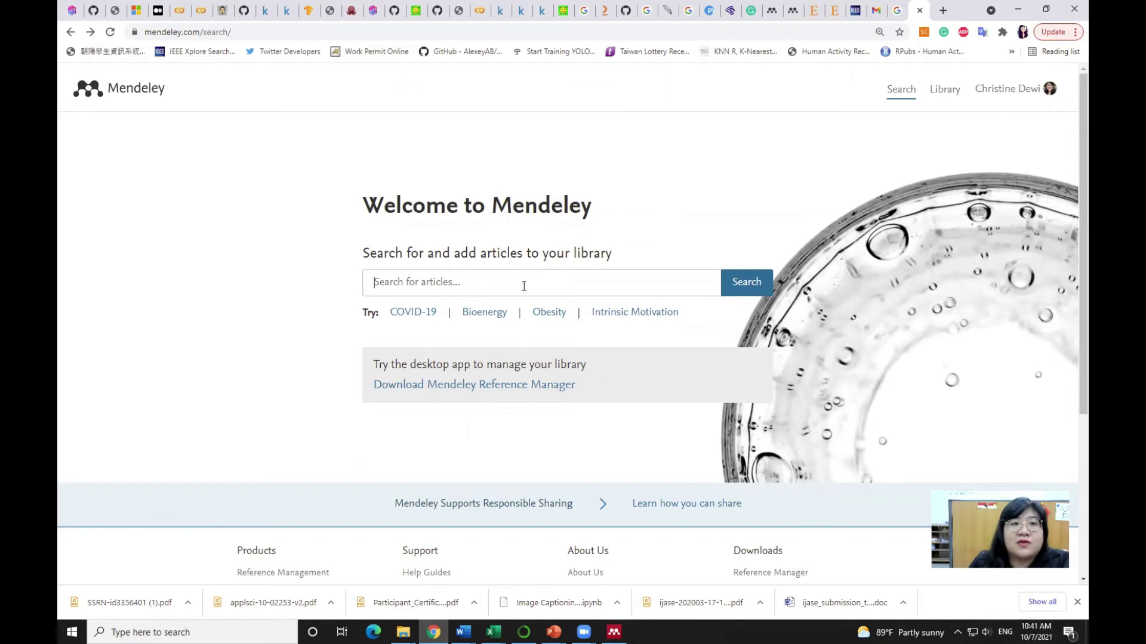
{"action": "left_click", "coordinate": [236, 32]}
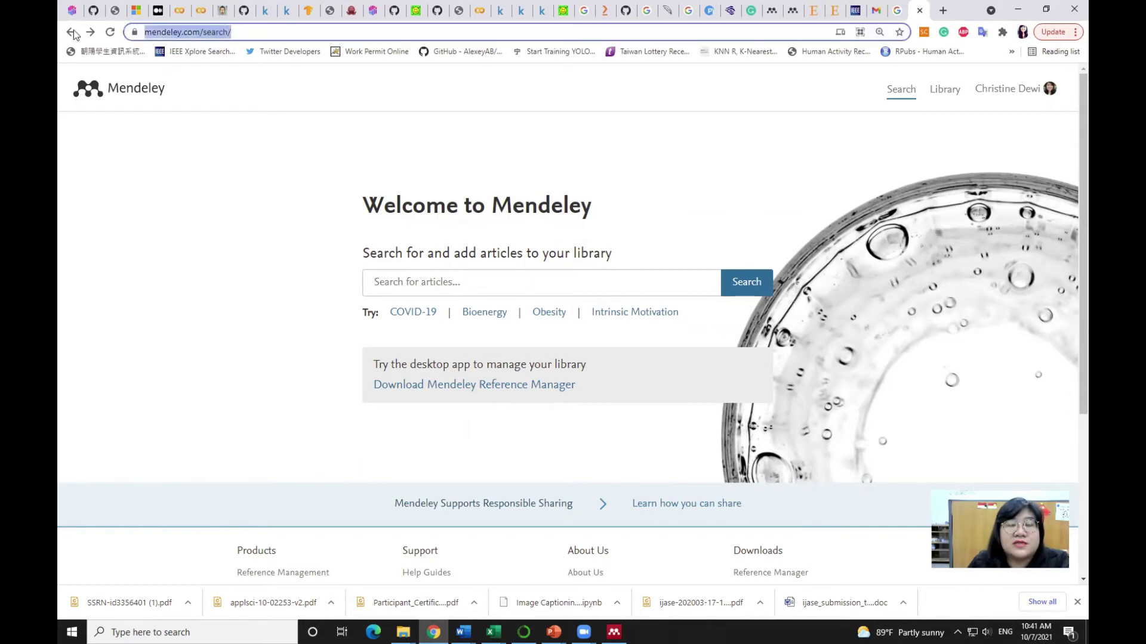
{"action": "left_click", "coordinate": [407, 286]}
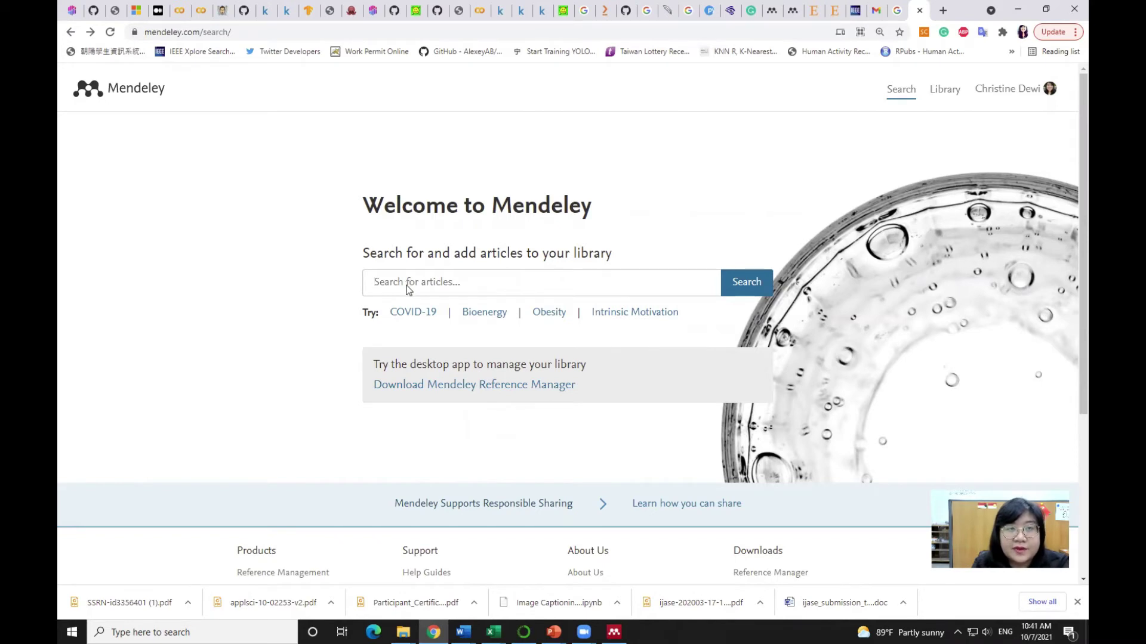
{"action": "key", "text": "ctrl+t"}
{"action": "type", "text": "eye"}
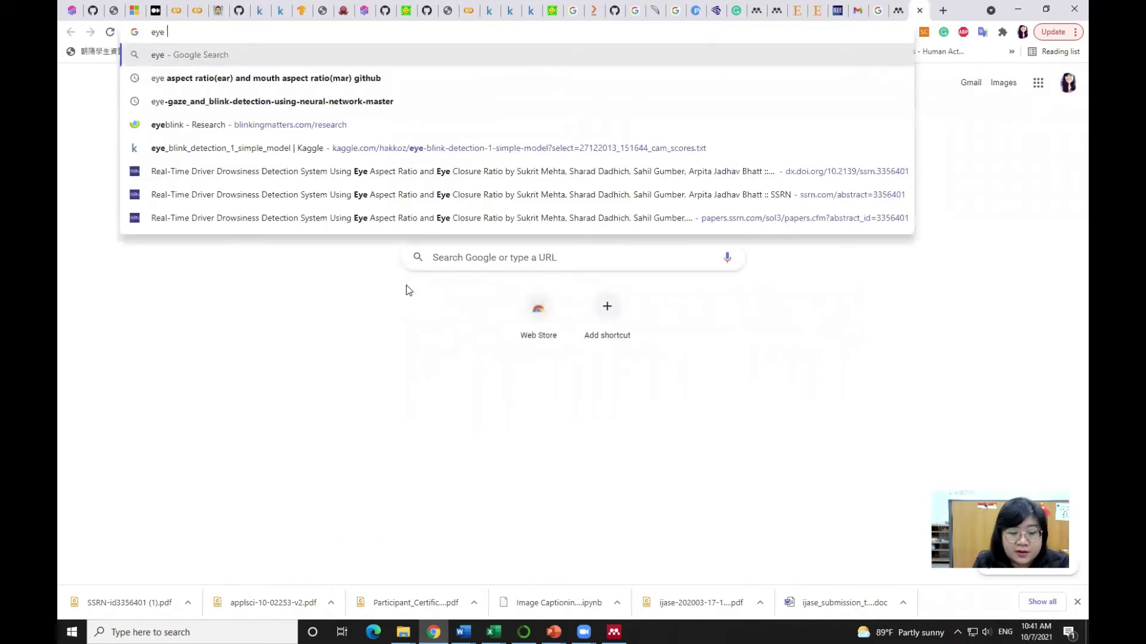
{"action": "type", "text": " aspect ratio"}
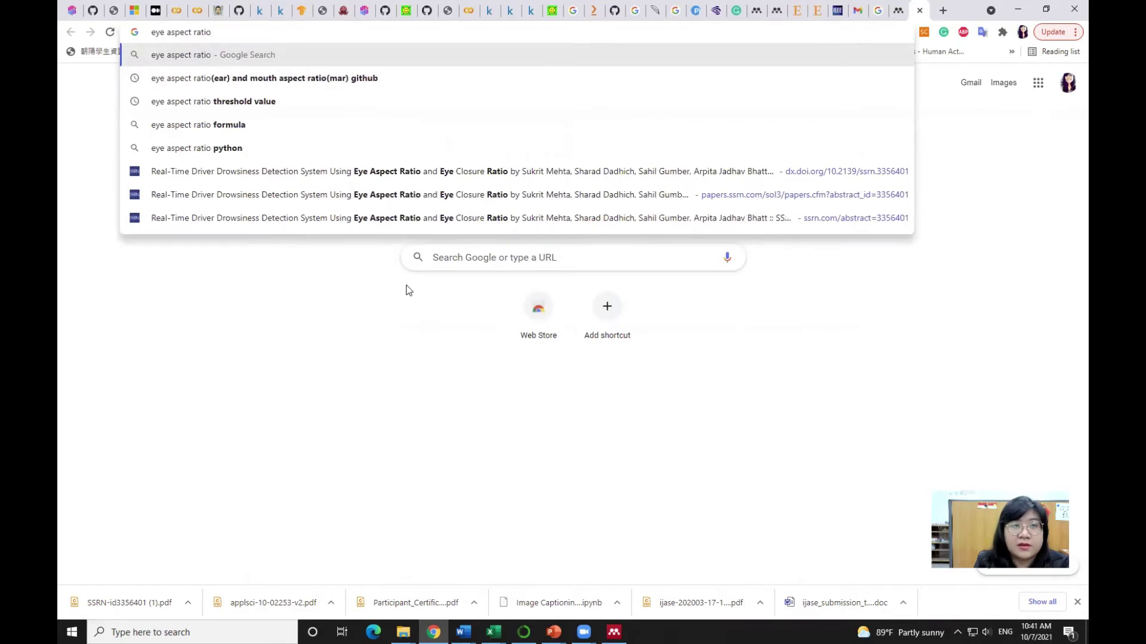
{"action": "key", "text": "Return"}
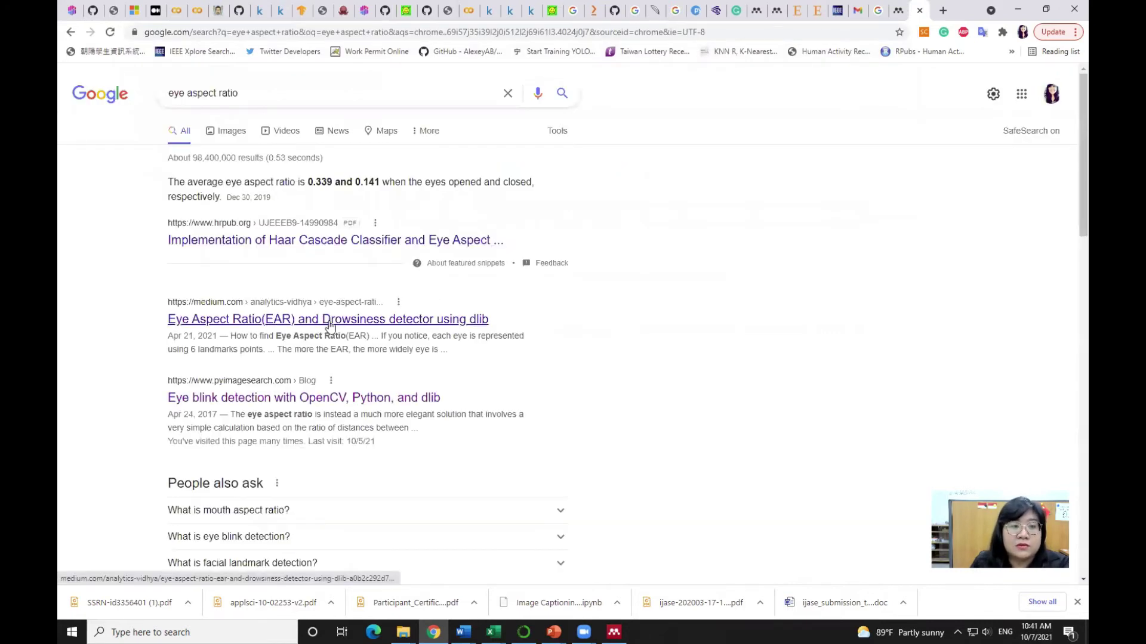
Refine the Google search to "eye aspect ratio paper" and look through the results for a paper
{"action": "left_click", "coordinate": [264, 88]}
{"action": "type", "text": "pa"}
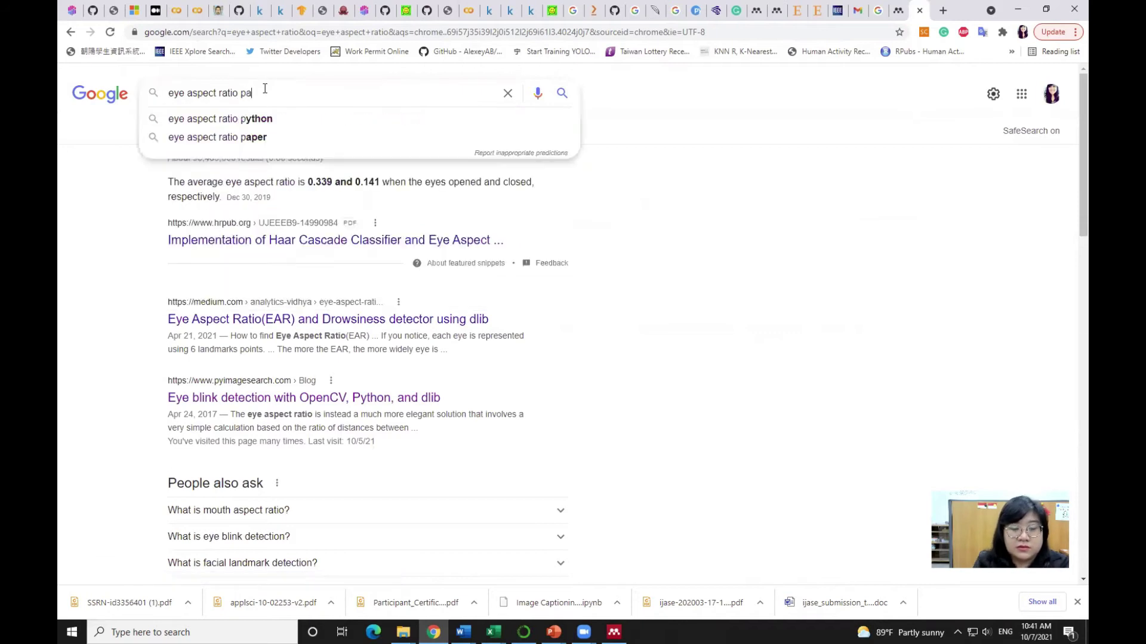
{"action": "type", "text": "per"}
{"action": "key", "text": "Return"}
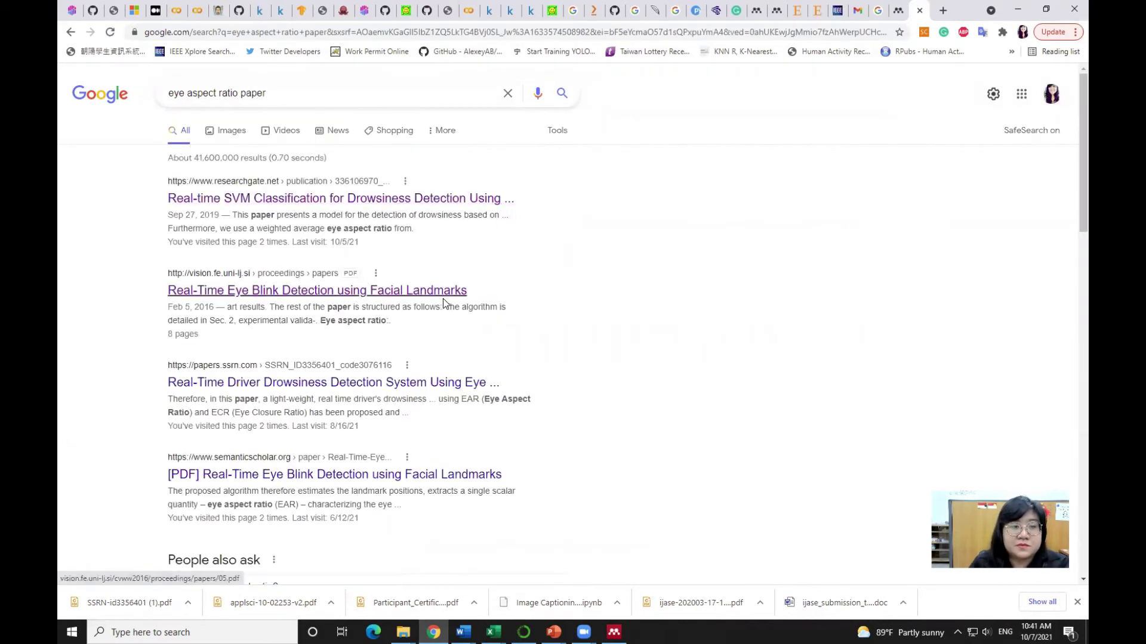
{"action": "scroll", "coordinate": [443, 302], "scroll_direction": "down", "scroll_amount": 7}
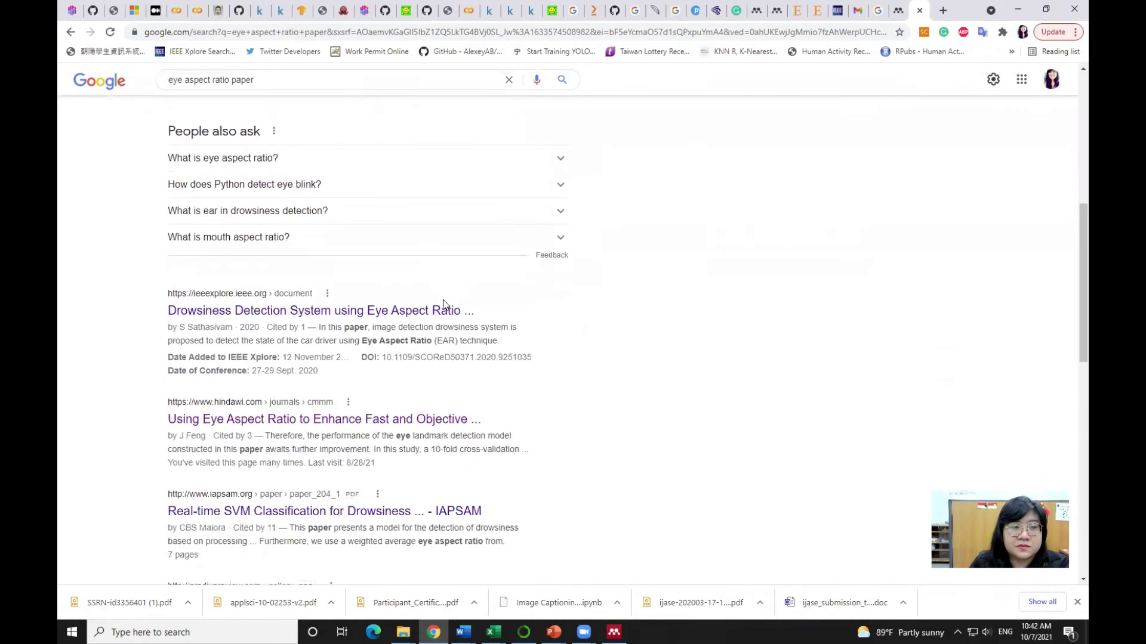
Open the IEEE Xplore result "Drowsiness Detection System using Eye Aspect Ratio Technique" and copy the paper's title
{"action": "left_click", "coordinate": [374, 316]}
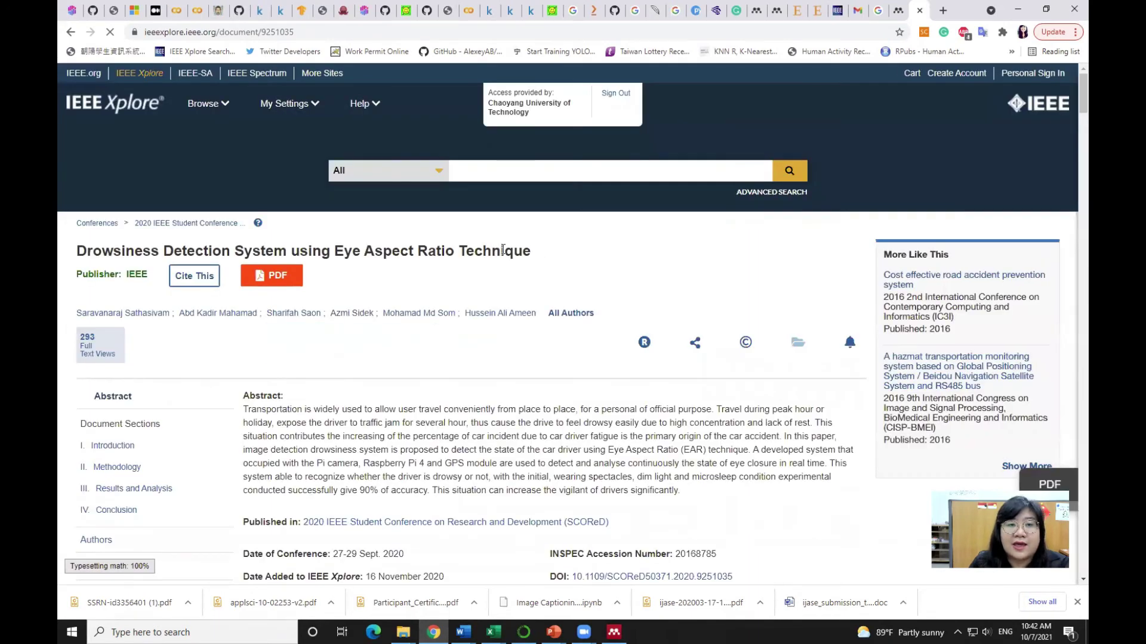
{"action": "left_click_drag", "start_coordinate": [67, 253], "coordinate": [543, 259]}
{"action": "key", "text": "ctrl+c"}
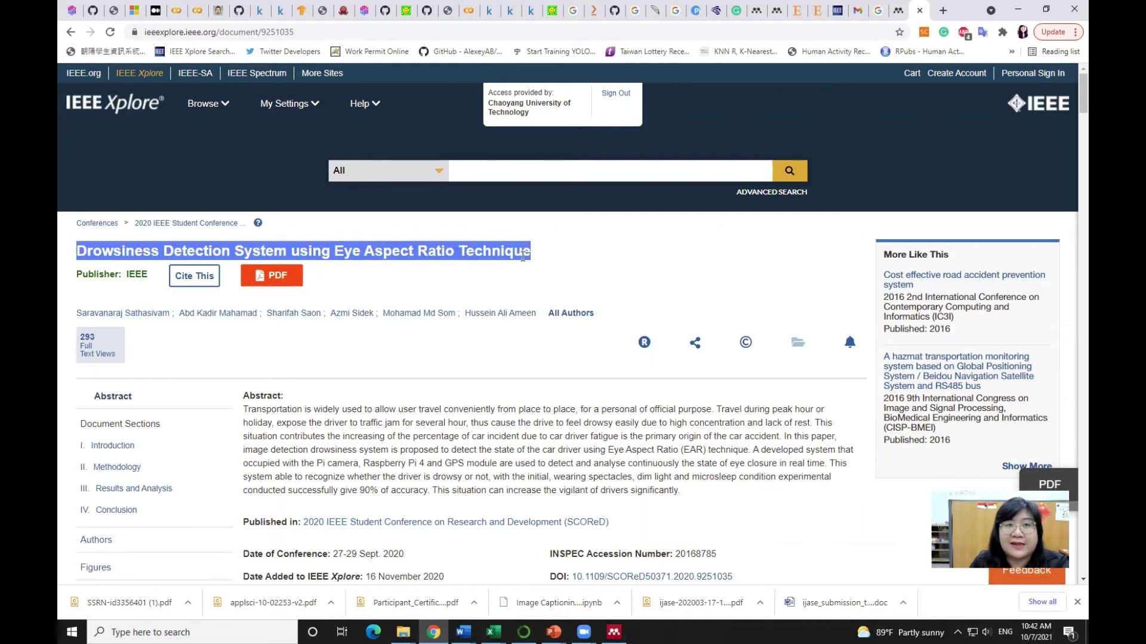
Search the Mendeley website for the copied title and add the matching conference paper to the library
{"action": "left_click", "coordinate": [895, 10]}
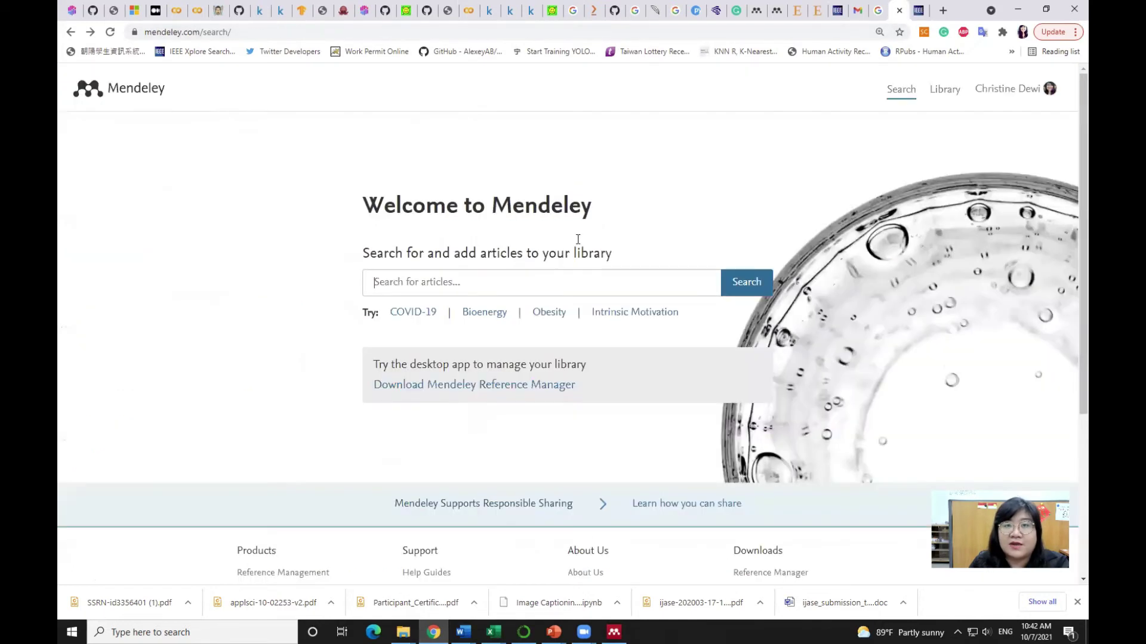
{"action": "key", "text": "ctrl+v"}
{"action": "left_click", "coordinate": [745, 283]}
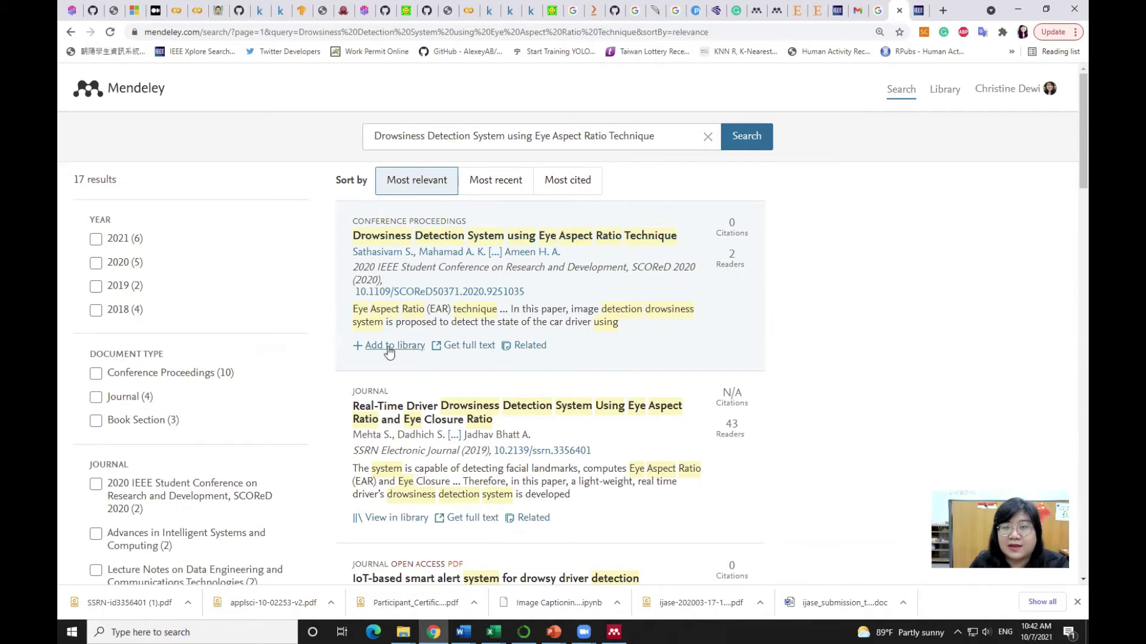
{"action": "left_click", "coordinate": [367, 346]}
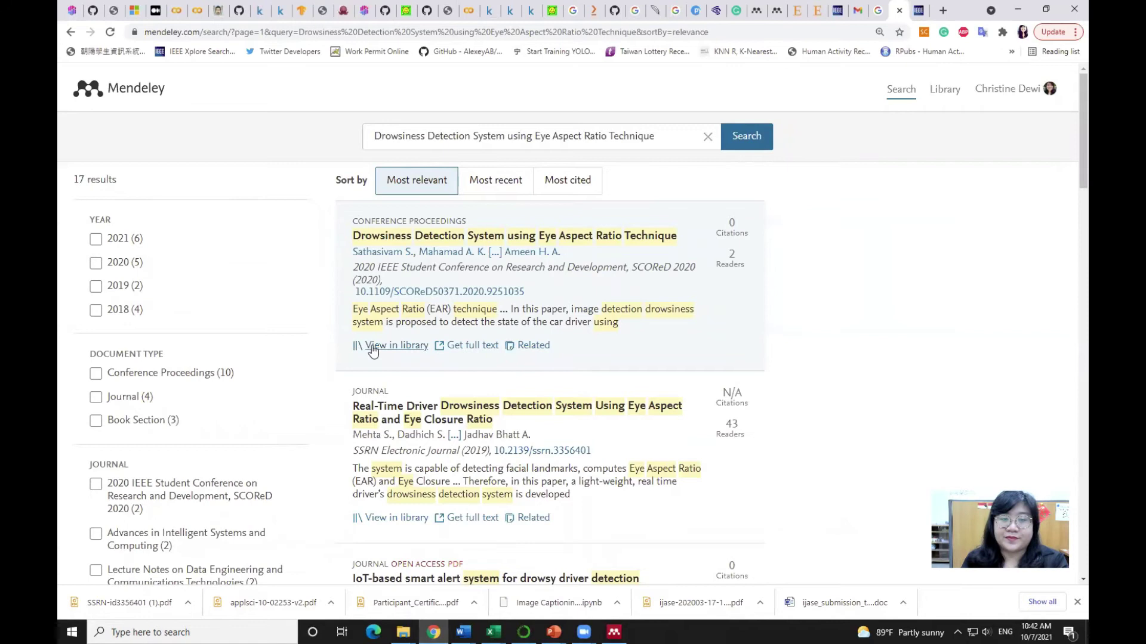
Open the added paper in the Mendeley web library, review its details and copy its title
{"action": "left_click", "coordinate": [381, 345]}
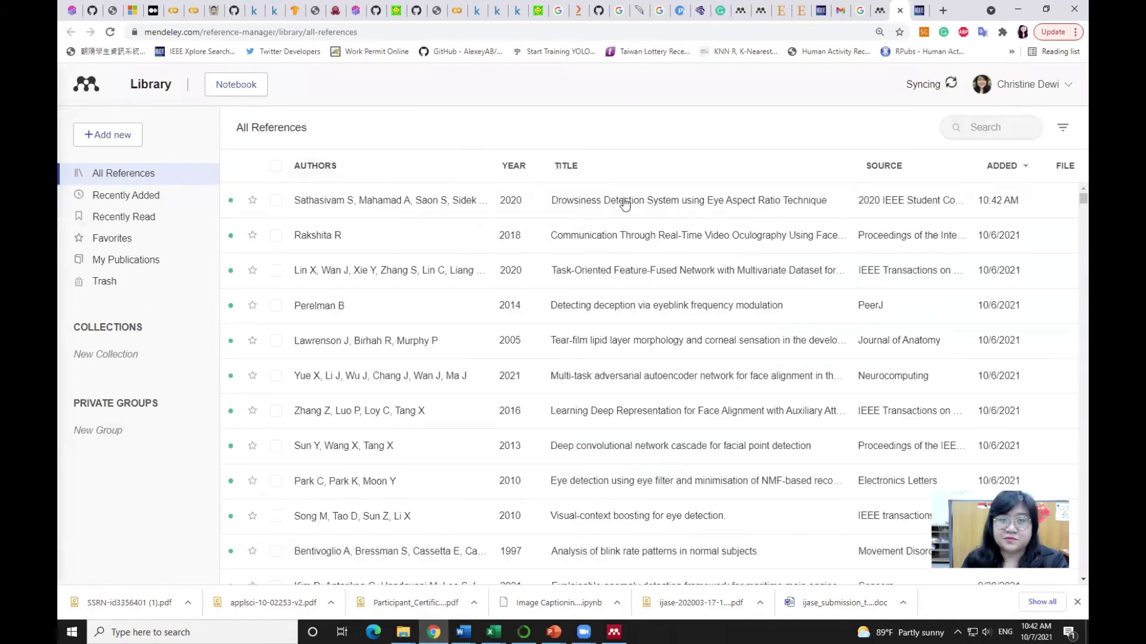
{"action": "left_click", "coordinate": [579, 206]}
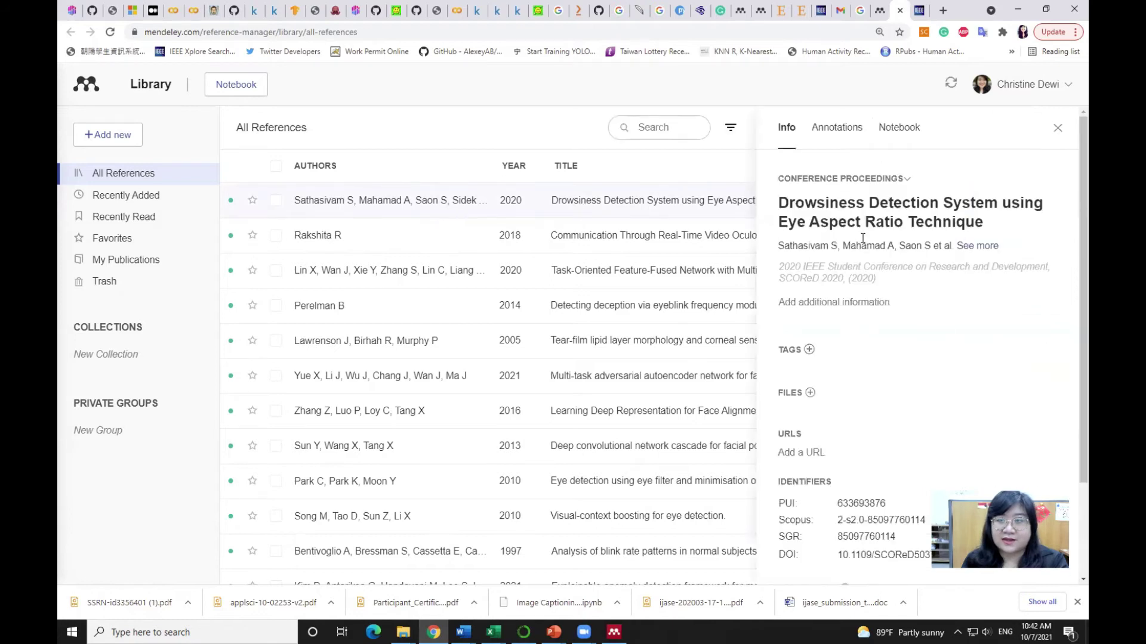
{"action": "scroll", "coordinate": [859, 465], "scroll_direction": "down", "scroll_amount": 2}
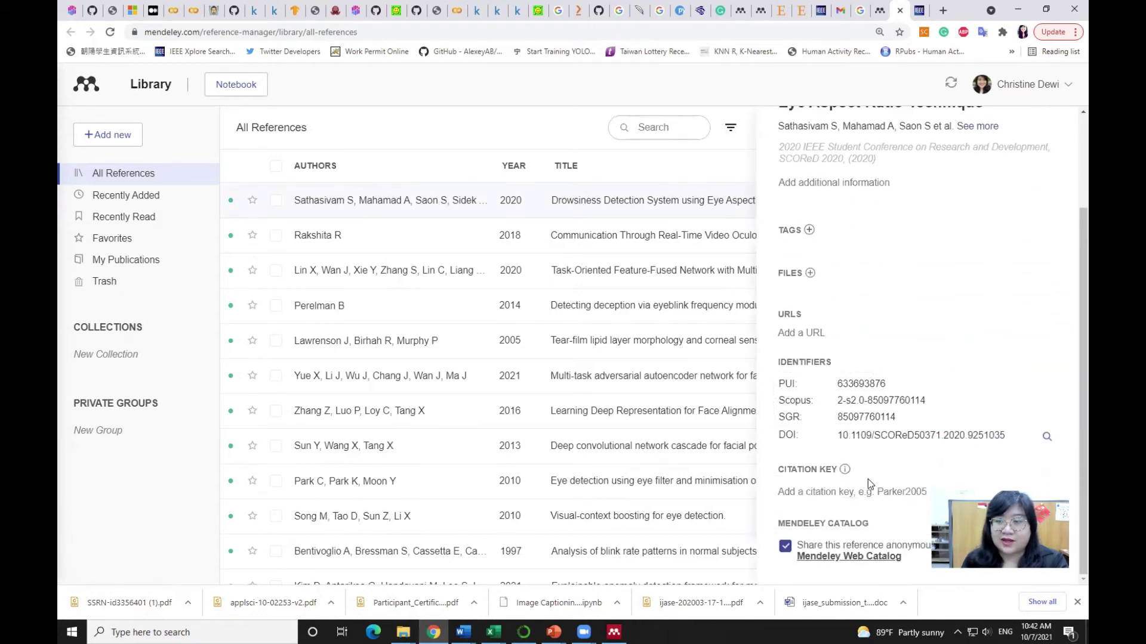
{"action": "scroll", "coordinate": [903, 365], "scroll_direction": "up", "scroll_amount": 2}
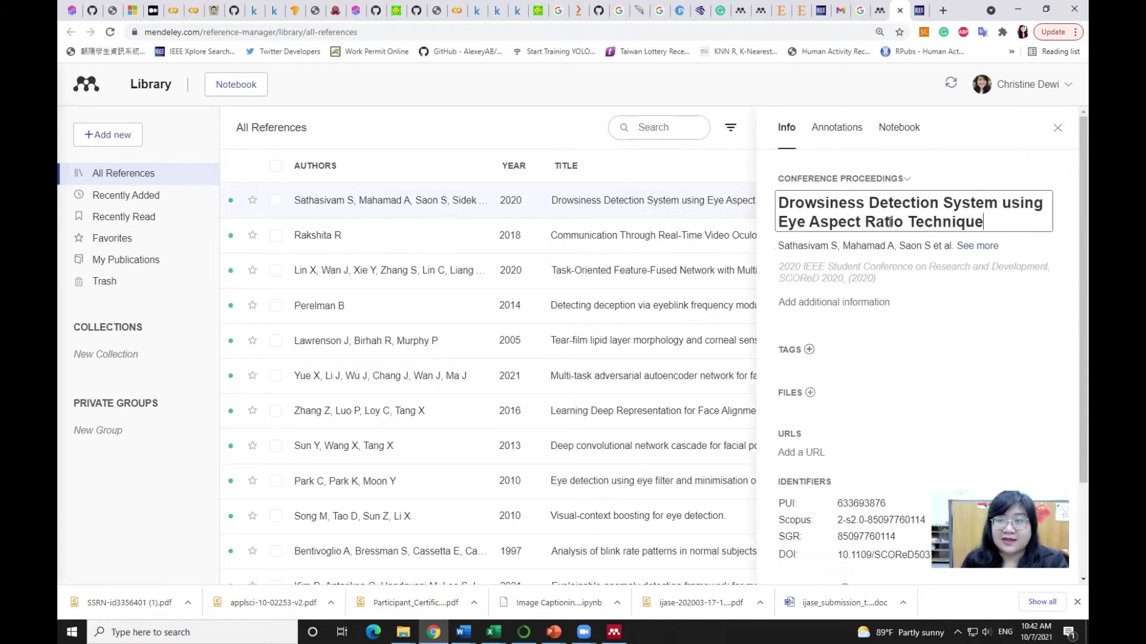
{"action": "left_click_drag", "start_coordinate": [993, 222], "coordinate": [774, 205]}
{"action": "key", "text": "ctrl+c"}
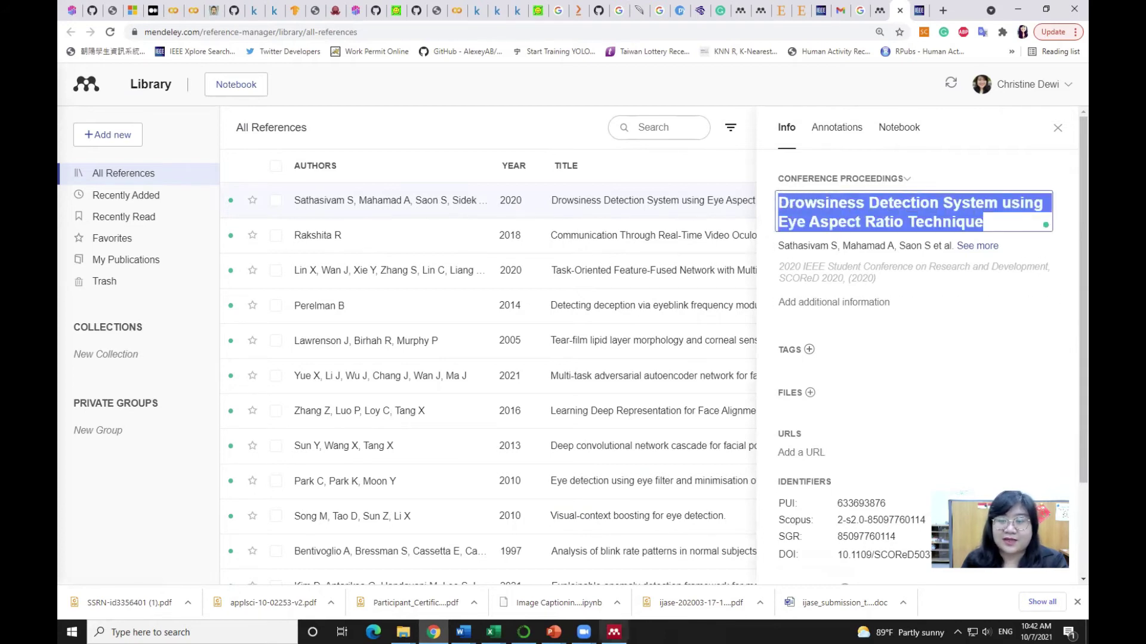
Switch to Mendeley Desktop and sync the library with the online account
{"action": "left_click", "coordinate": [614, 631]}
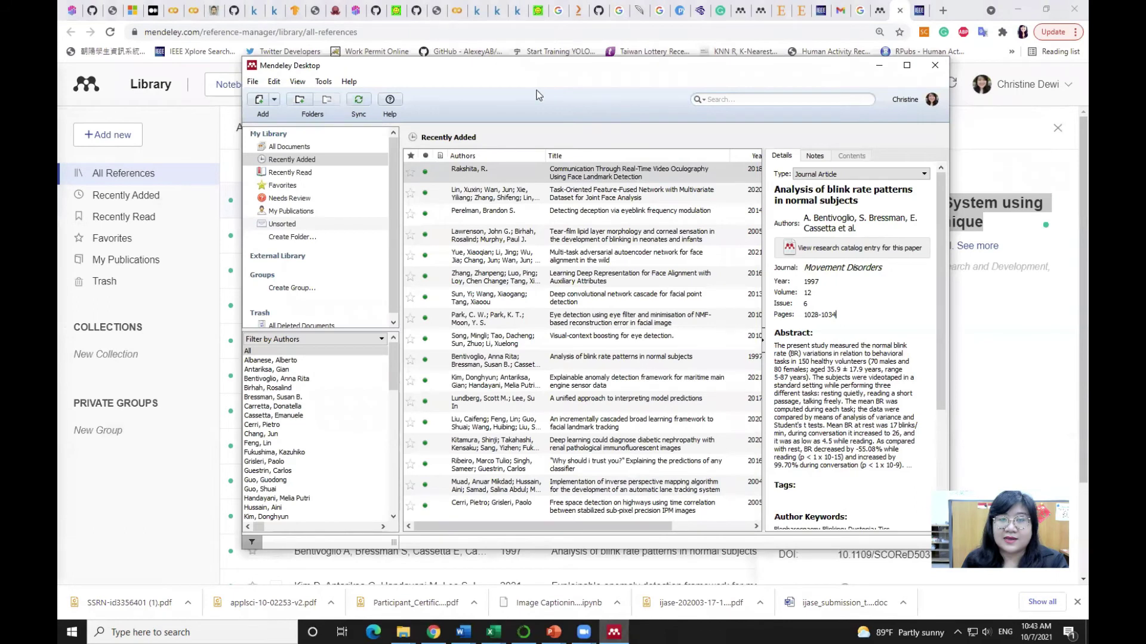
{"action": "left_click_drag", "start_coordinate": [539, 95], "coordinate": [620, 182]}
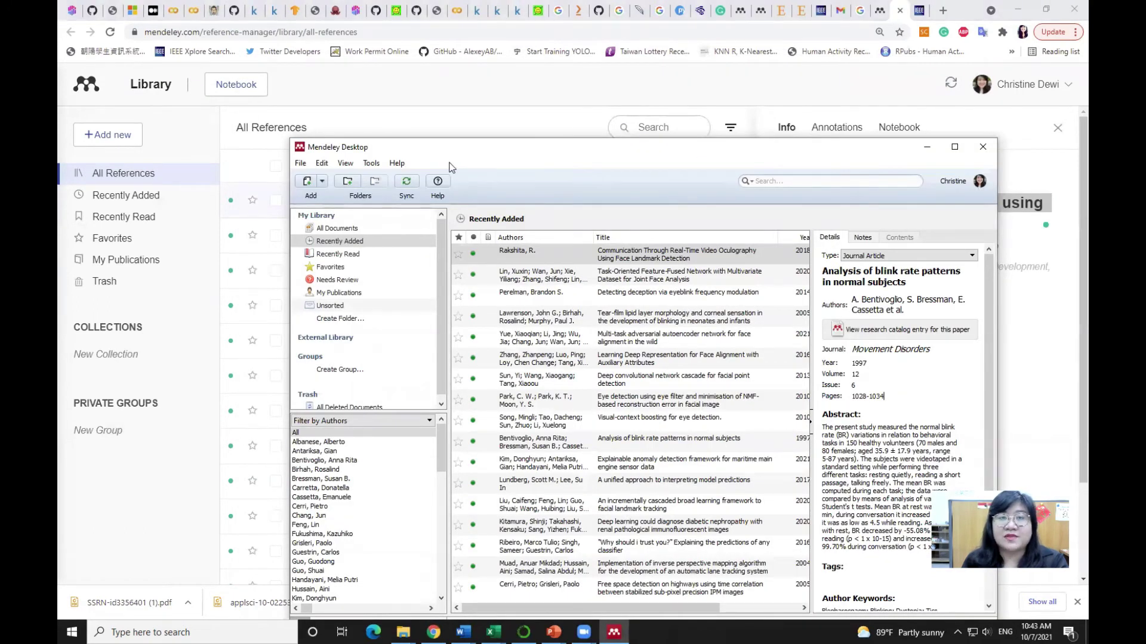
{"action": "left_click", "coordinate": [408, 183]}
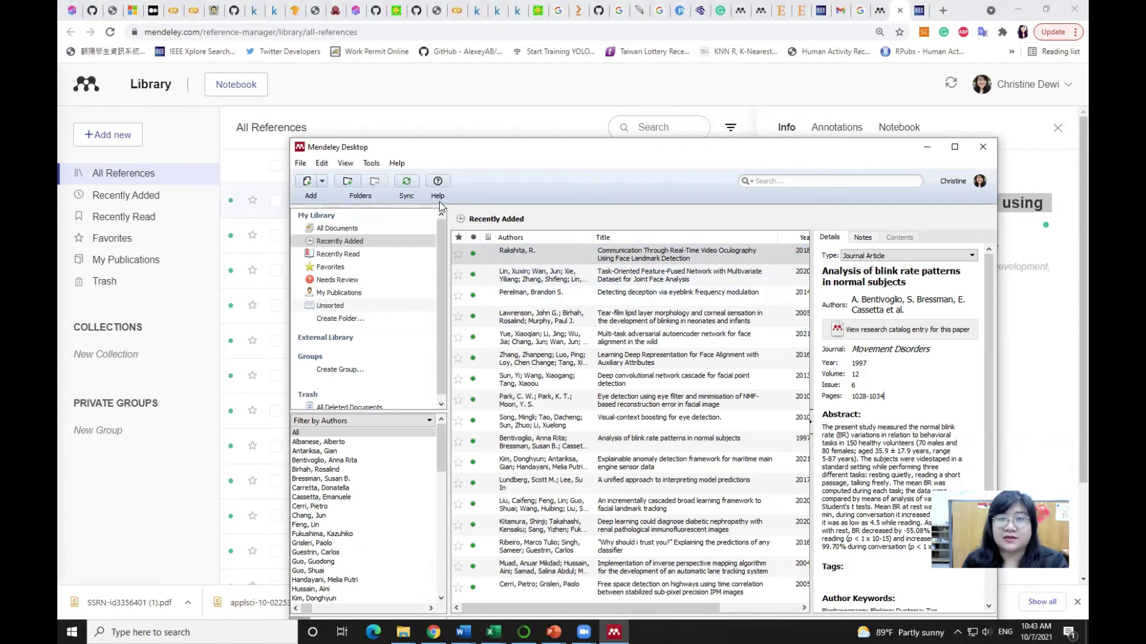
{"action": "left_click", "coordinate": [408, 183]}
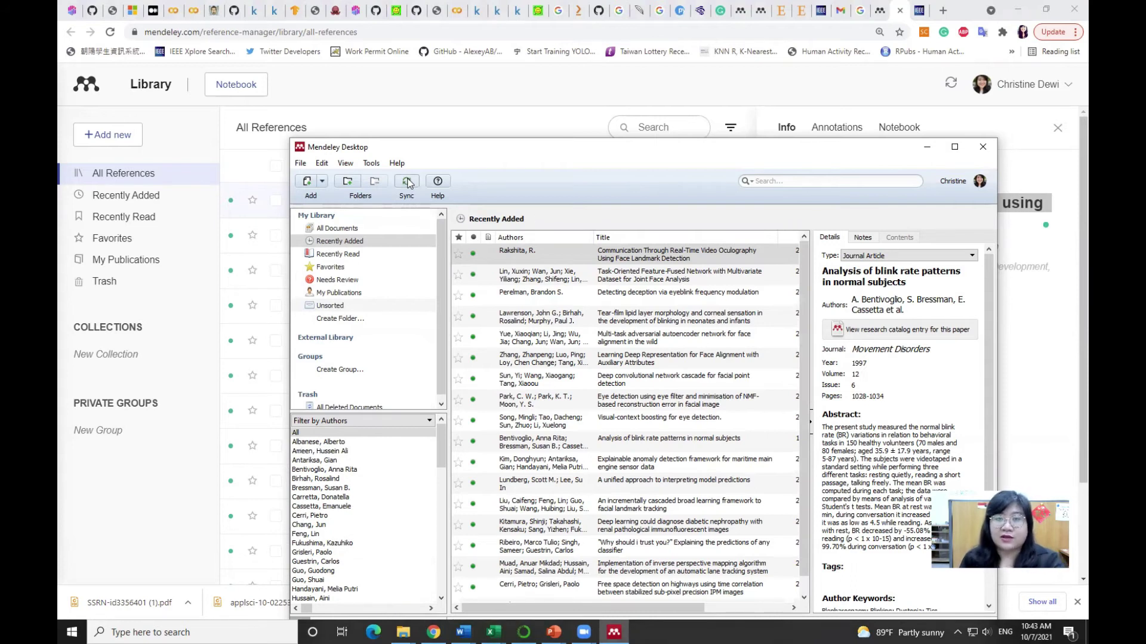
{"action": "left_click", "coordinate": [407, 182]}
Switch to Document2 in Word, insert a Mendeley citation for the copied drowsiness paper title after [1], and check the reference list
{"action": "left_click", "coordinate": [463, 632]}
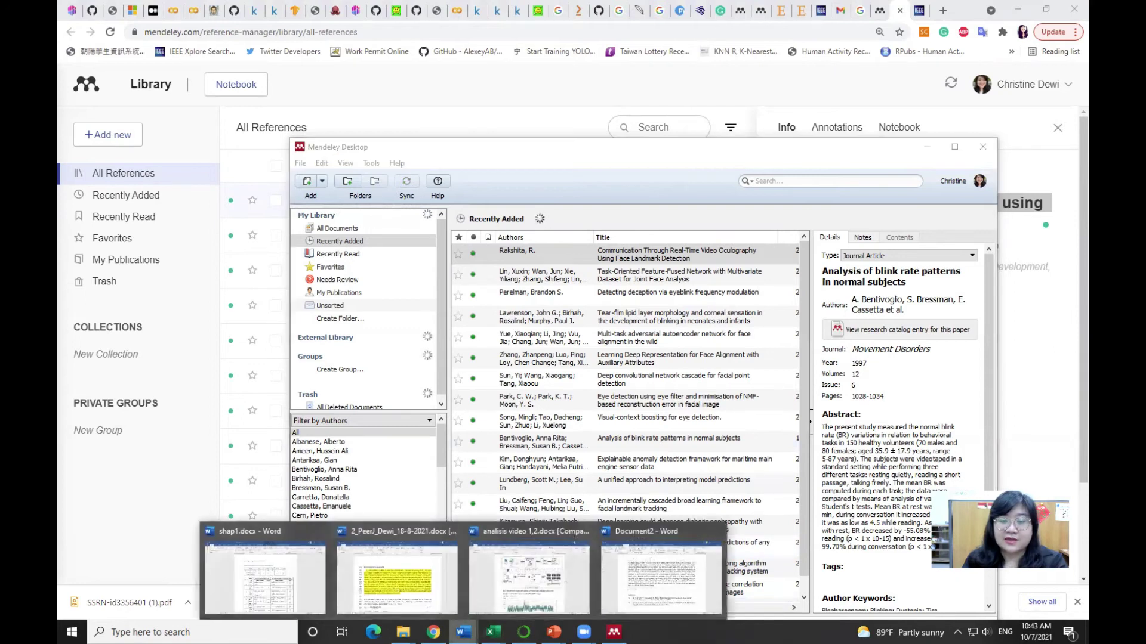
{"action": "left_click", "coordinate": [661, 576]}
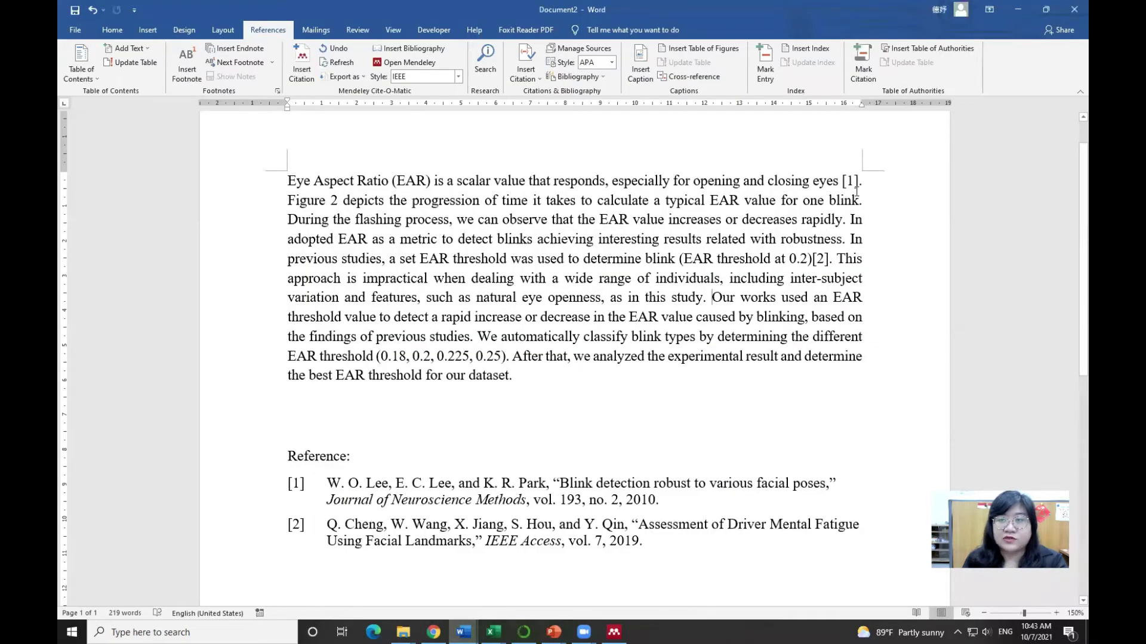
{"action": "left_click", "coordinate": [306, 70]}
{"action": "key", "text": "ctrl+v"}
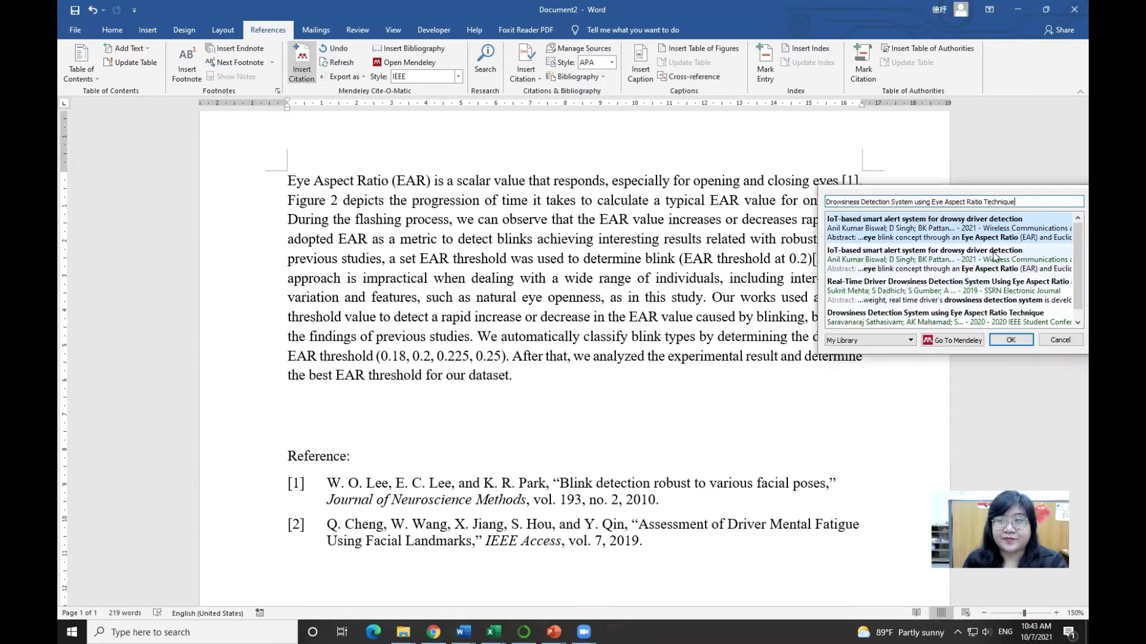
{"action": "left_click", "coordinate": [943, 317]}
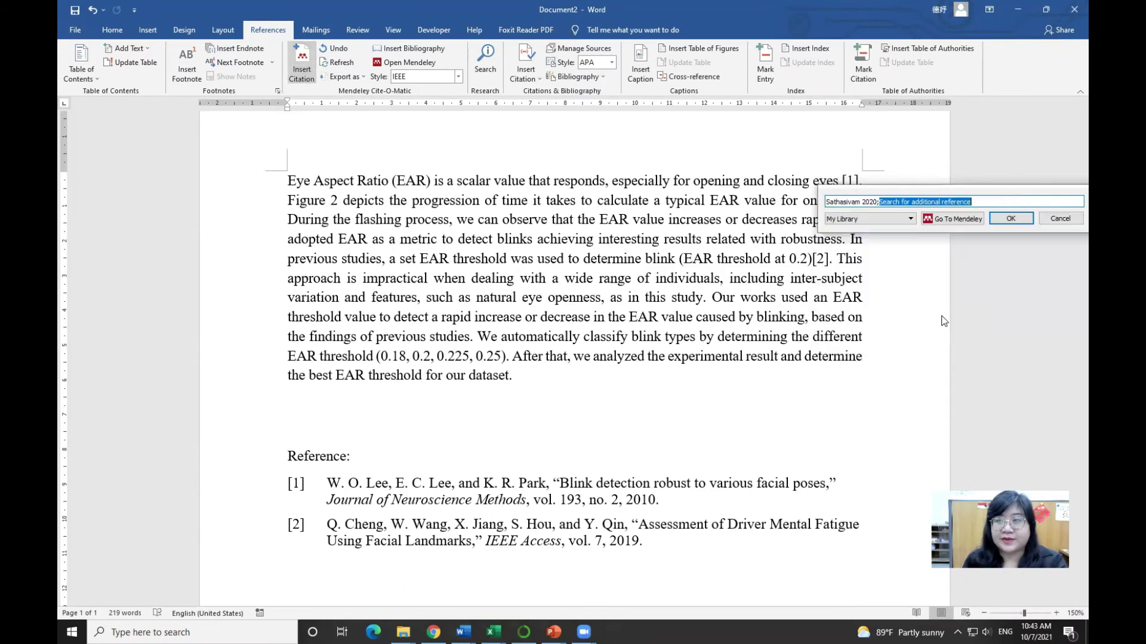
{"action": "left_click", "coordinate": [1008, 219]}
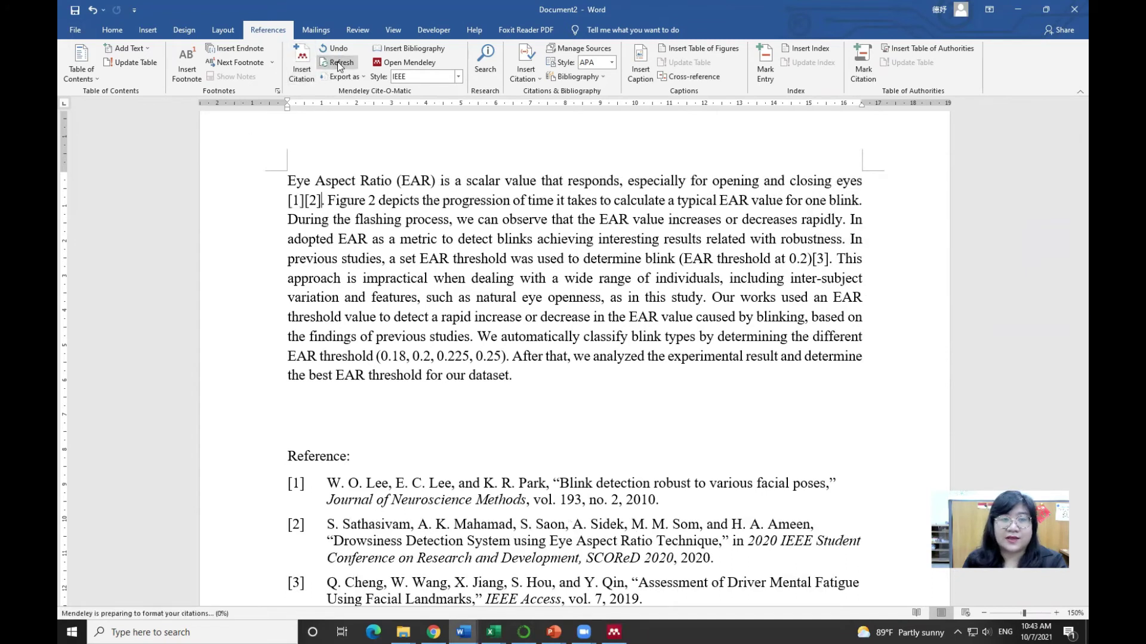
{"action": "scroll", "coordinate": [539, 400], "scroll_direction": "down", "scroll_amount": 1}
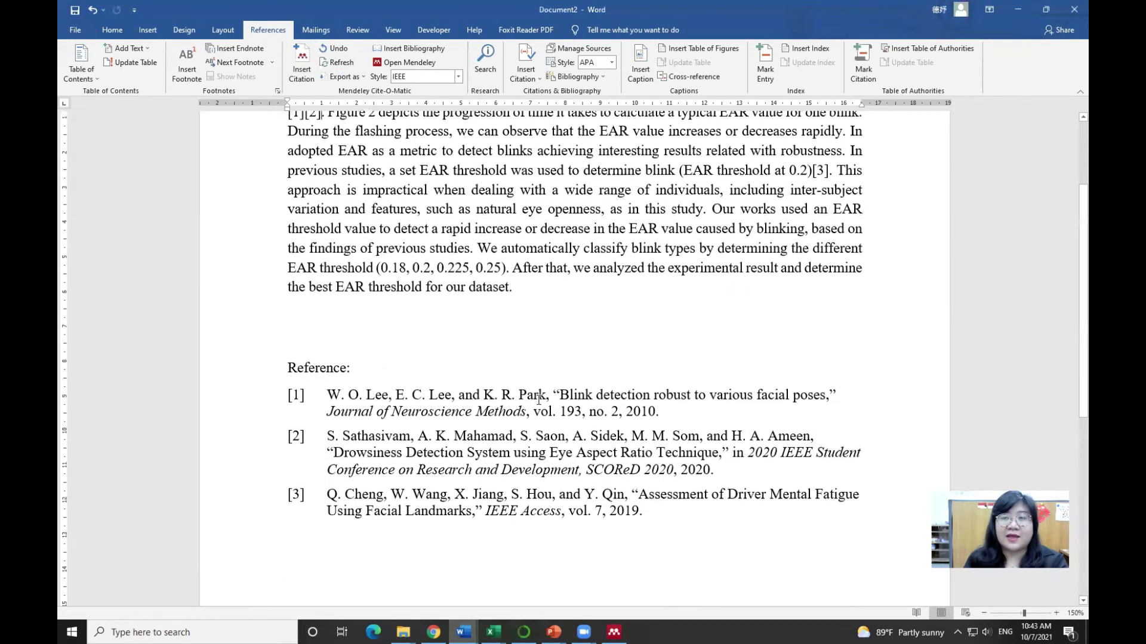
{"action": "scroll", "coordinate": [538, 400], "scroll_direction": "up", "scroll_amount": 1}
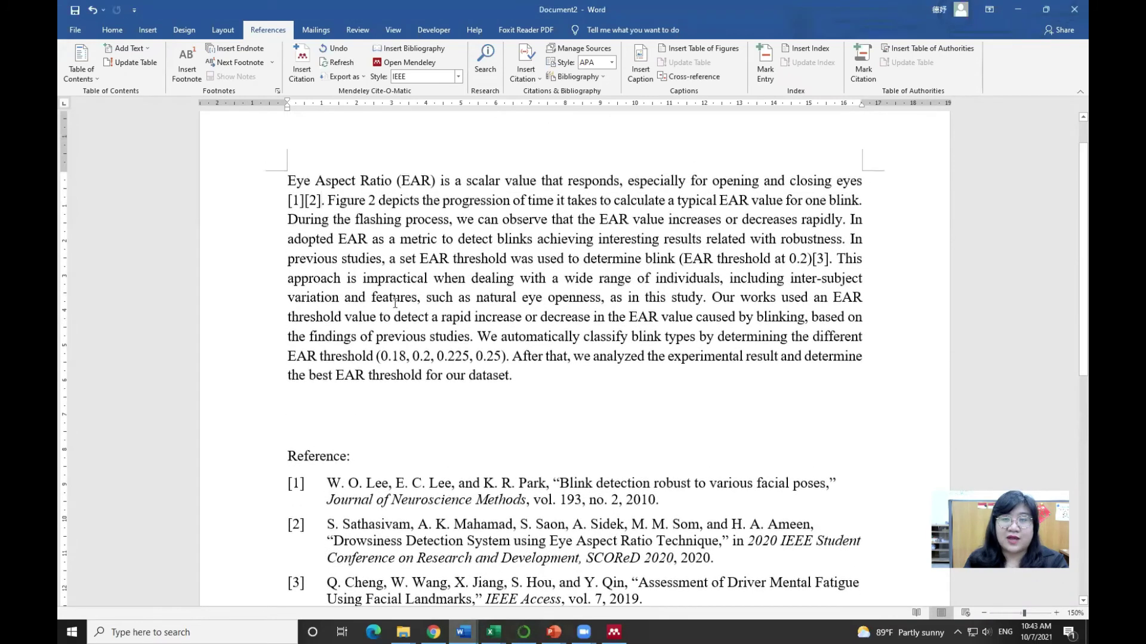
{"action": "left_click", "coordinate": [320, 200]}
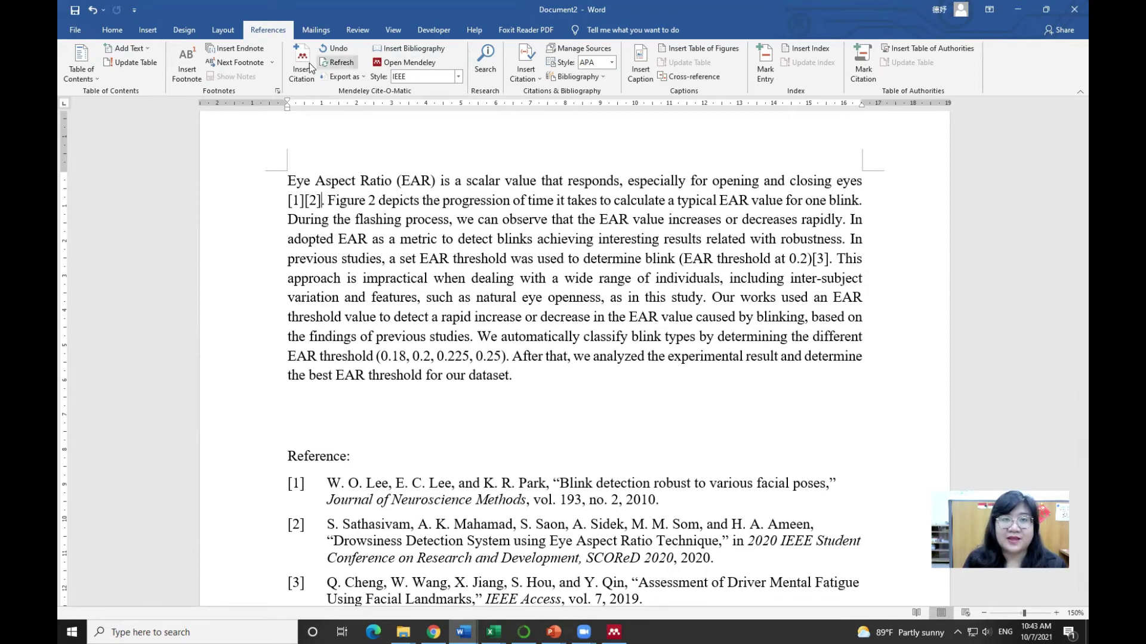
Switch back to Chrome and search IEEE Xplore for "eye aspect ratio"
{"action": "left_click", "coordinate": [434, 632]}
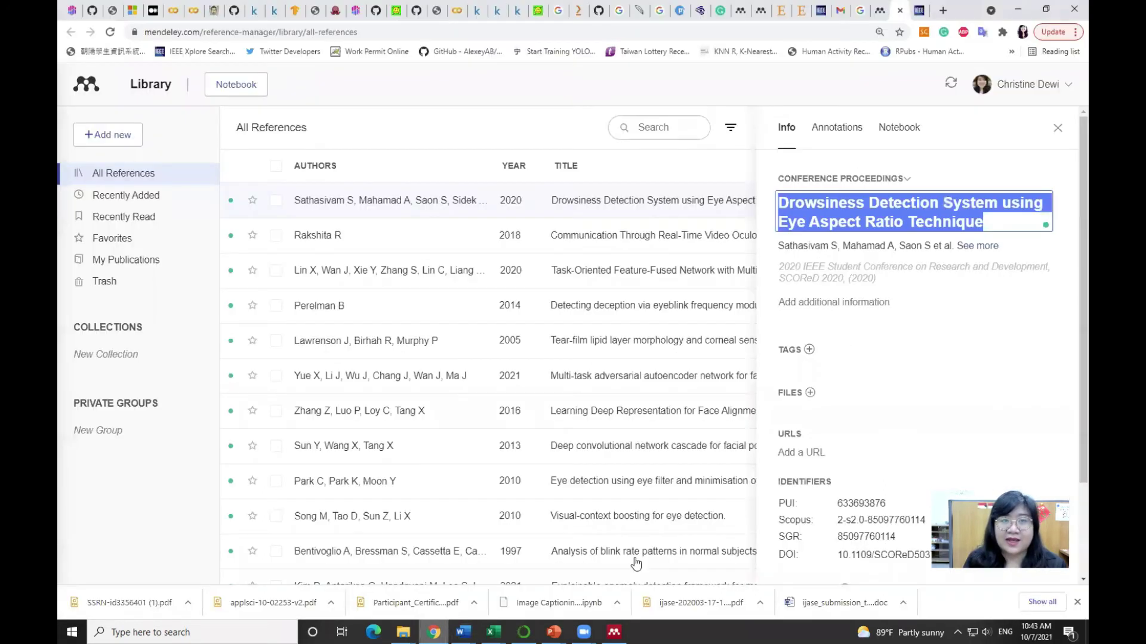
{"action": "left_click", "coordinate": [922, 10]}
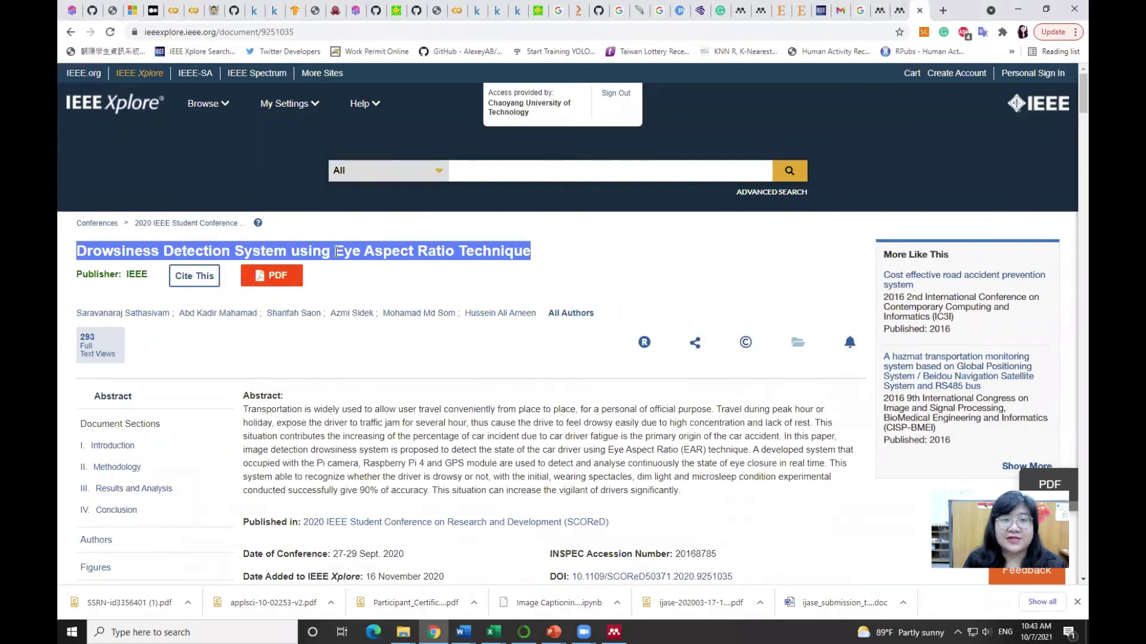
{"action": "left_click", "coordinate": [472, 164]}
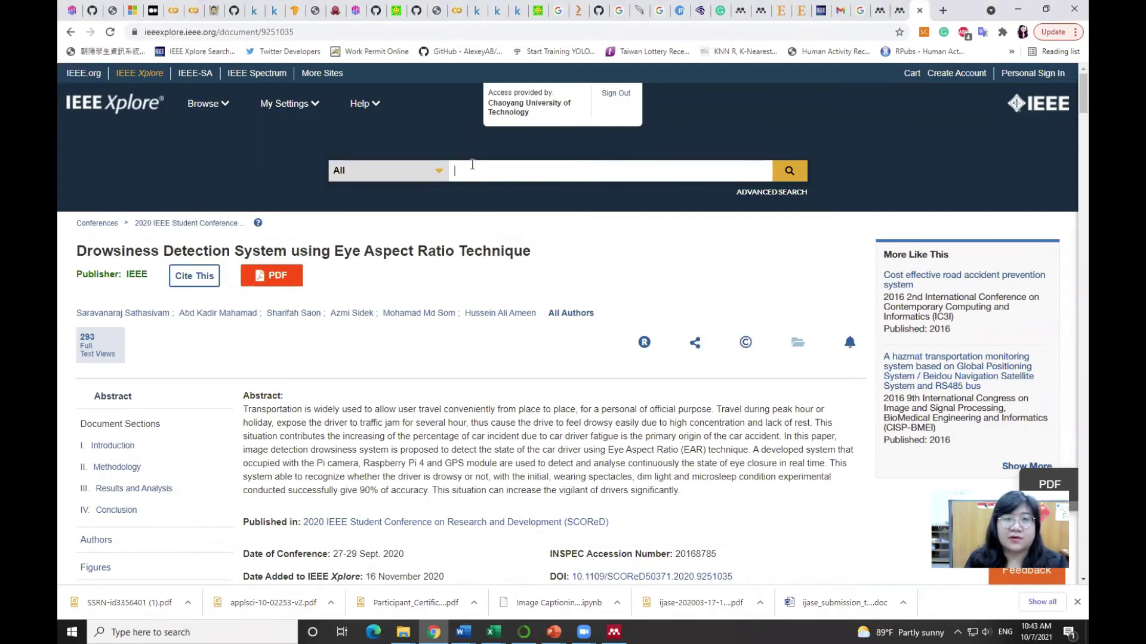
{"action": "type", "text": "eye aspec"}
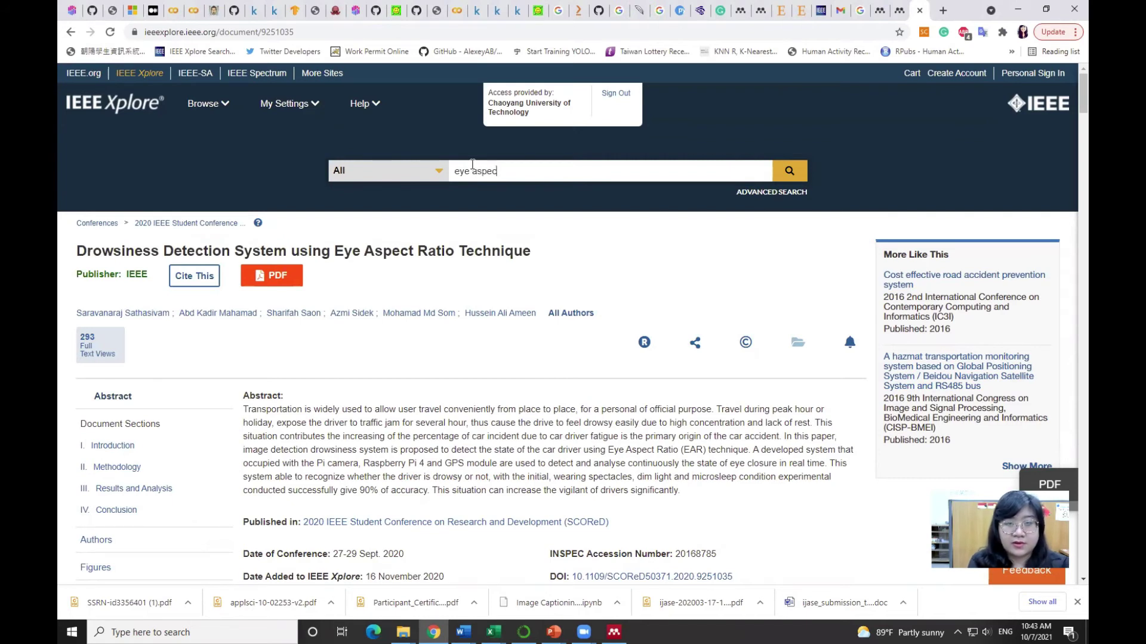
{"action": "type", "text": "t ratio"}
{"action": "key", "text": "Return"}
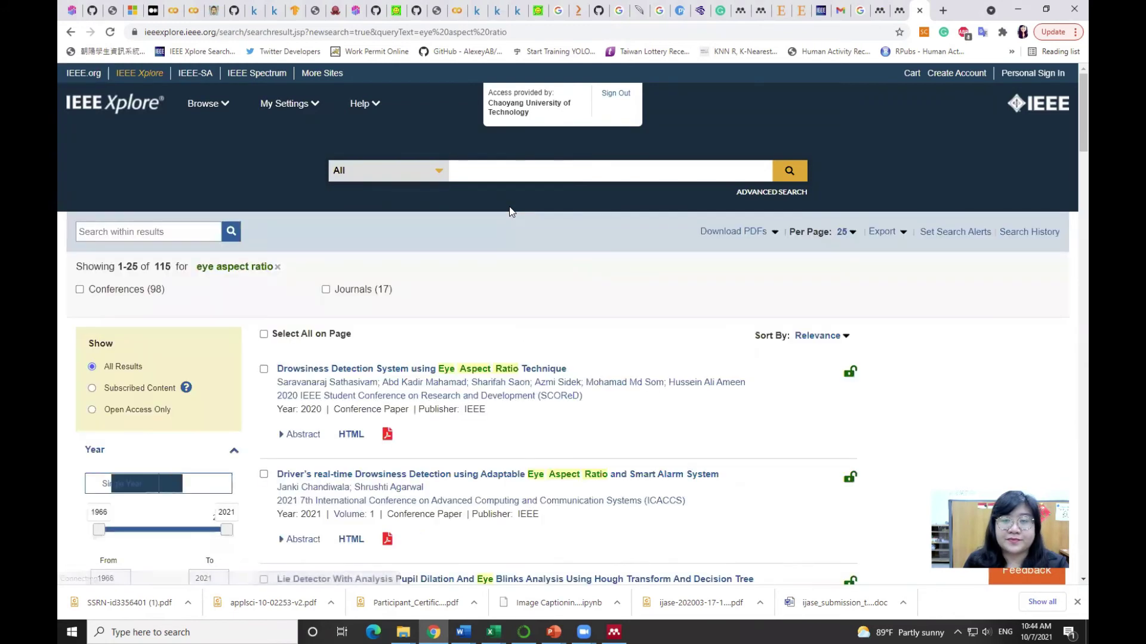
Open the paper "Driver's real-time Drowsiness Detection using Adaptable Eye Aspect Ratio and Smart Alarm System" from the results and copy its title
{"action": "scroll", "coordinate": [516, 477], "scroll_direction": "down", "scroll_amount": 1}
{"action": "scroll", "coordinate": [515, 477], "scroll_direction": "down", "scroll_amount": 2}
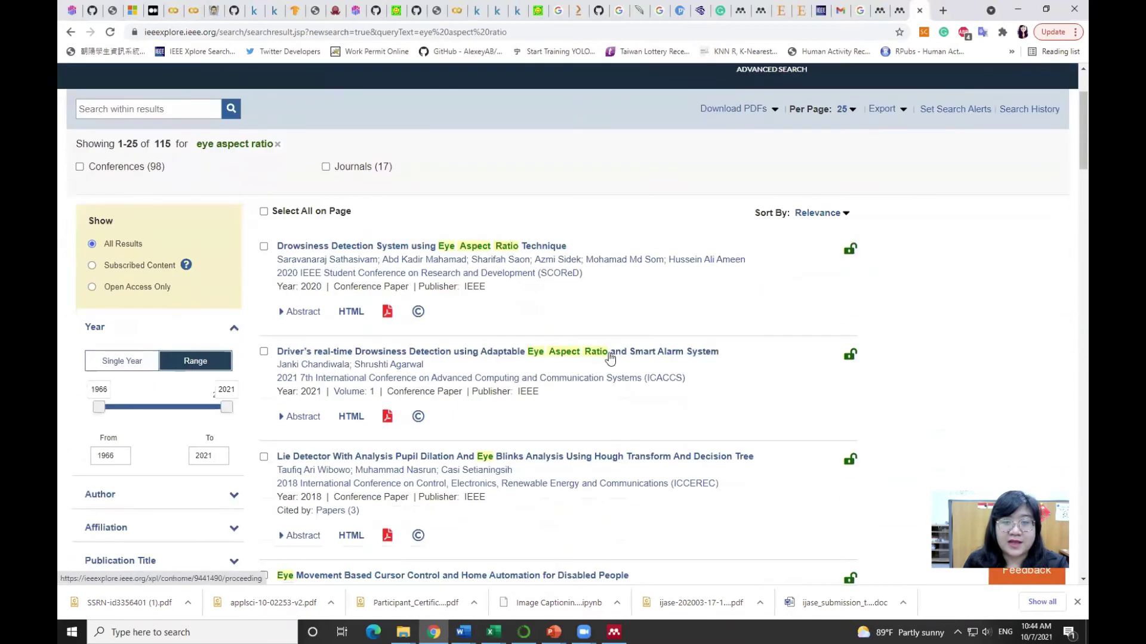
{"action": "left_click", "coordinate": [610, 356]}
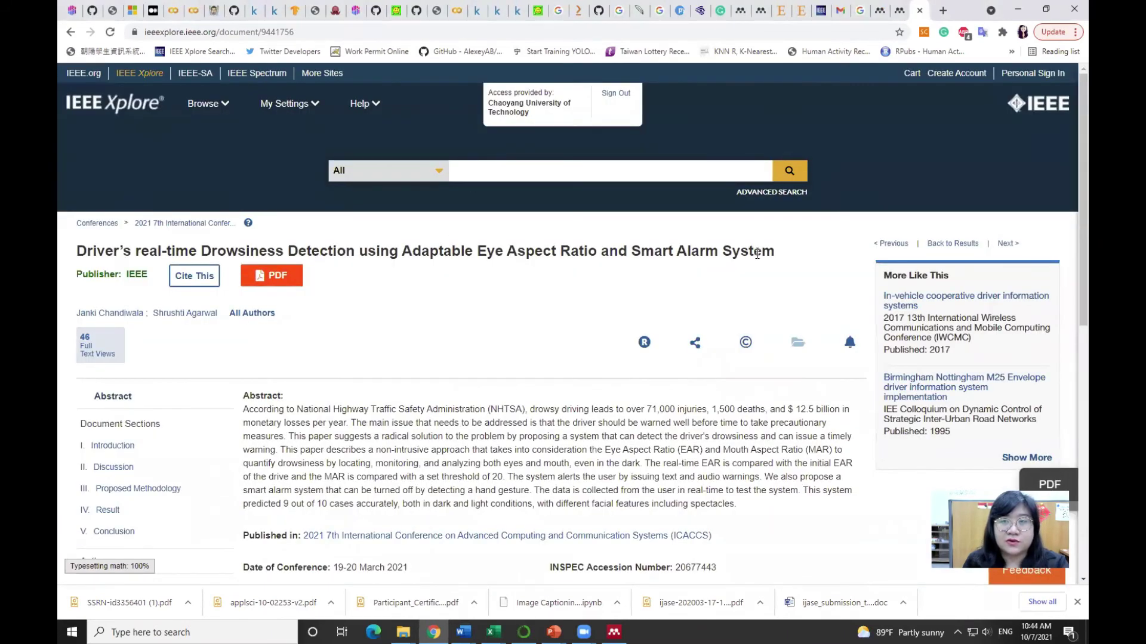
{"action": "left_click_drag", "start_coordinate": [775, 252], "coordinate": [76, 250]}
{"action": "key", "text": "ctrl+c"}
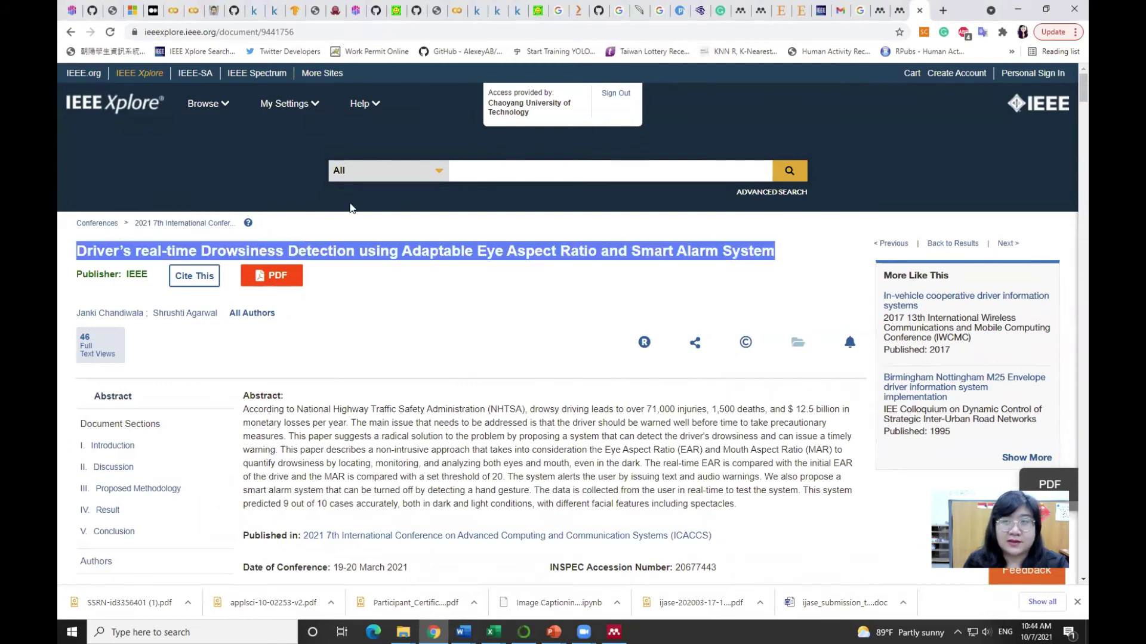
Return to the Mendeley website's article search and replace the previous query with the copied smart alarm system paper title
{"action": "left_click", "coordinate": [899, 10]}
{"action": "left_click", "coordinate": [872, 17]}
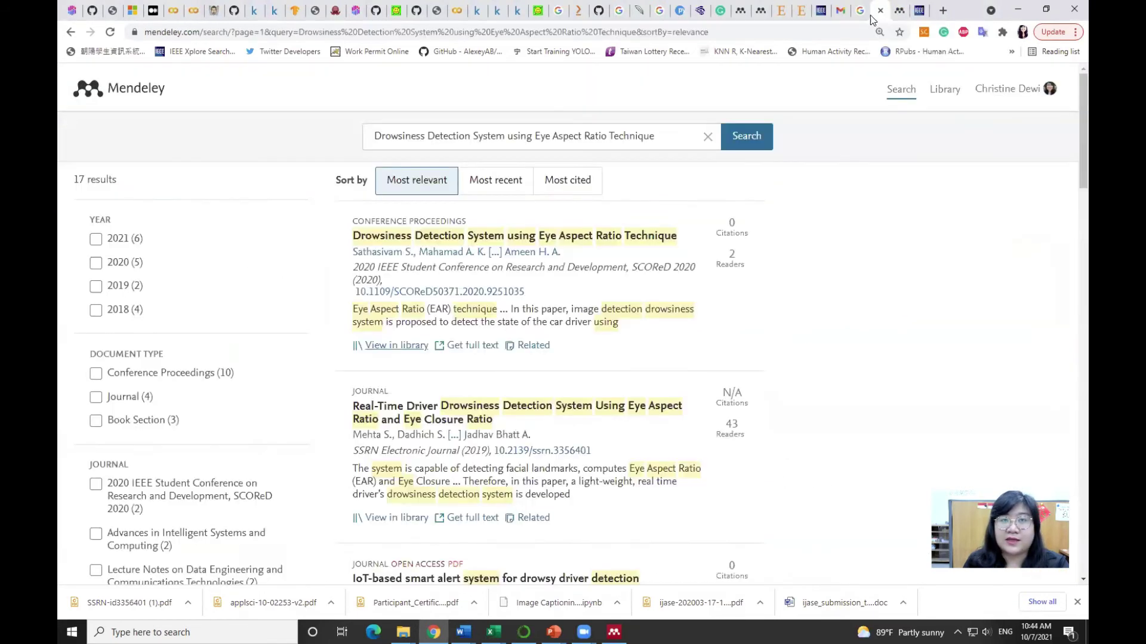
{"action": "left_click_drag", "start_coordinate": [662, 138], "coordinate": [285, 118]}
{"action": "key", "text": "ctrl+v"}
{"action": "left_click", "coordinate": [752, 136]}
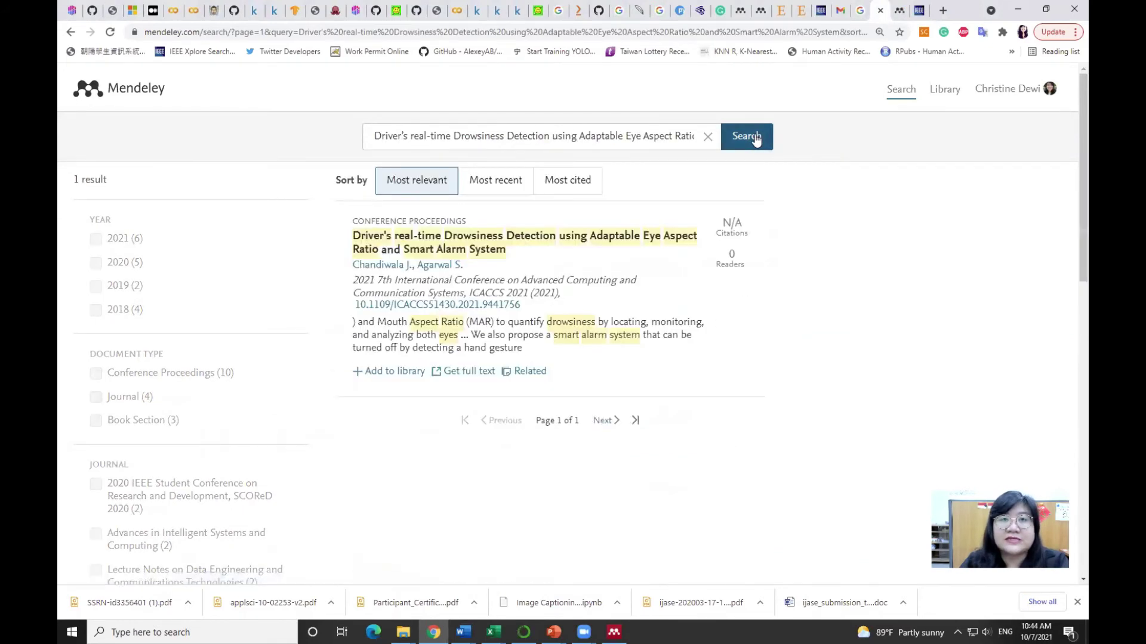
Add the found smart alarm system paper to the library and view it in the Mendeley web library
{"action": "left_click", "coordinate": [358, 374]}
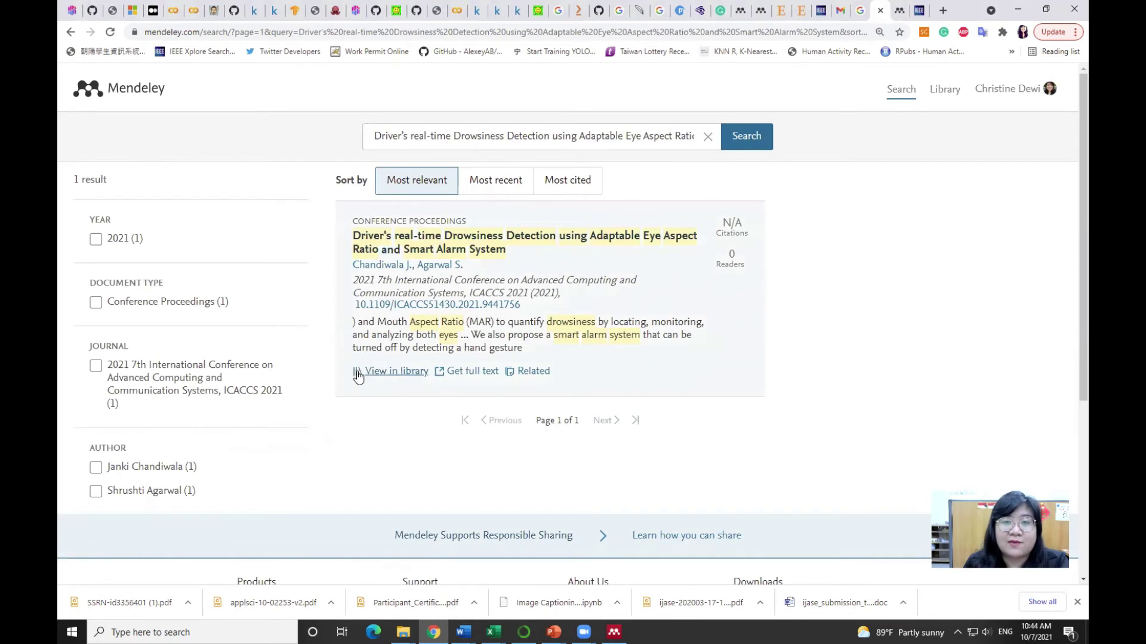
{"action": "left_click", "coordinate": [409, 371]}
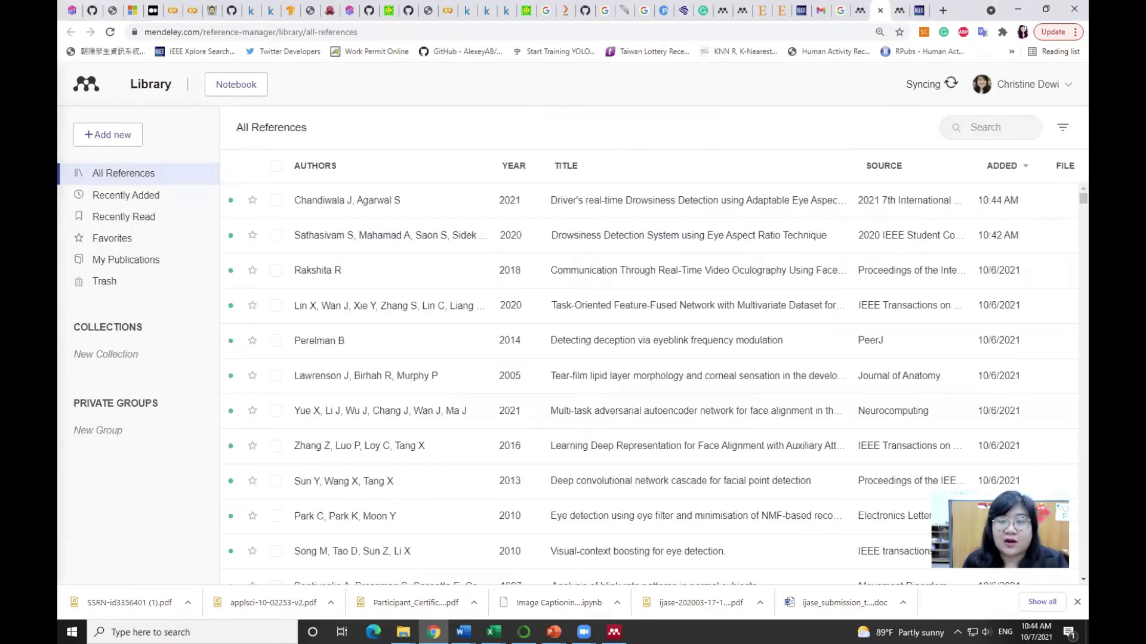
{"action": "left_click", "coordinate": [925, 84]}
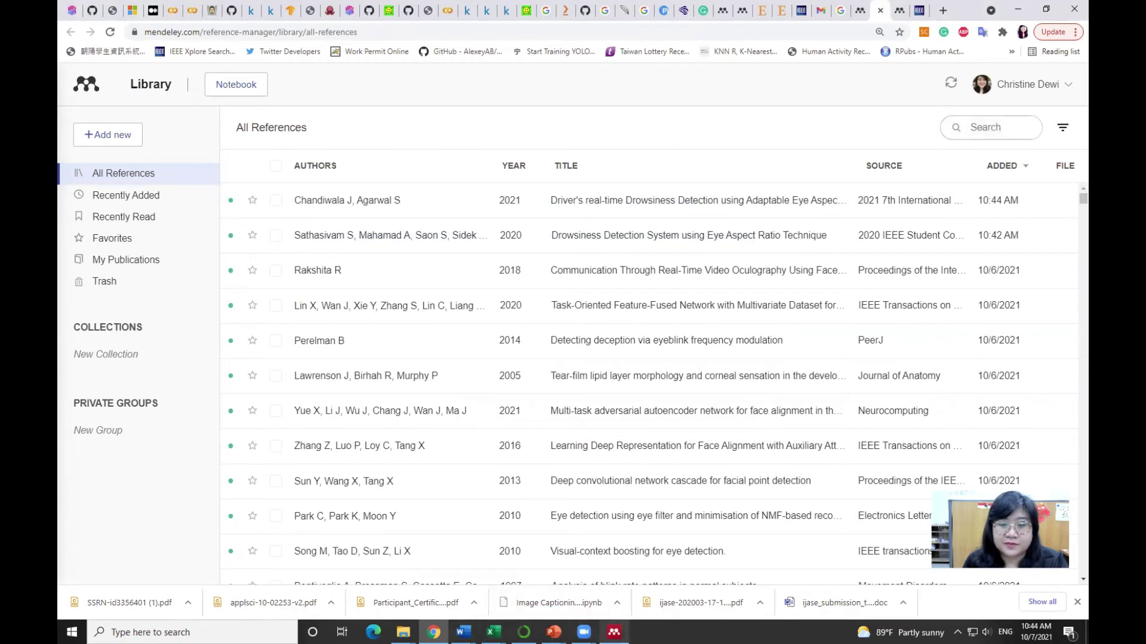
Switch to Mendeley Desktop, sync the library, and return to the Word document containing the eye aspect ratio paragraph
{"action": "left_click", "coordinate": [614, 632]}
{"action": "left_click", "coordinate": [407, 183]}
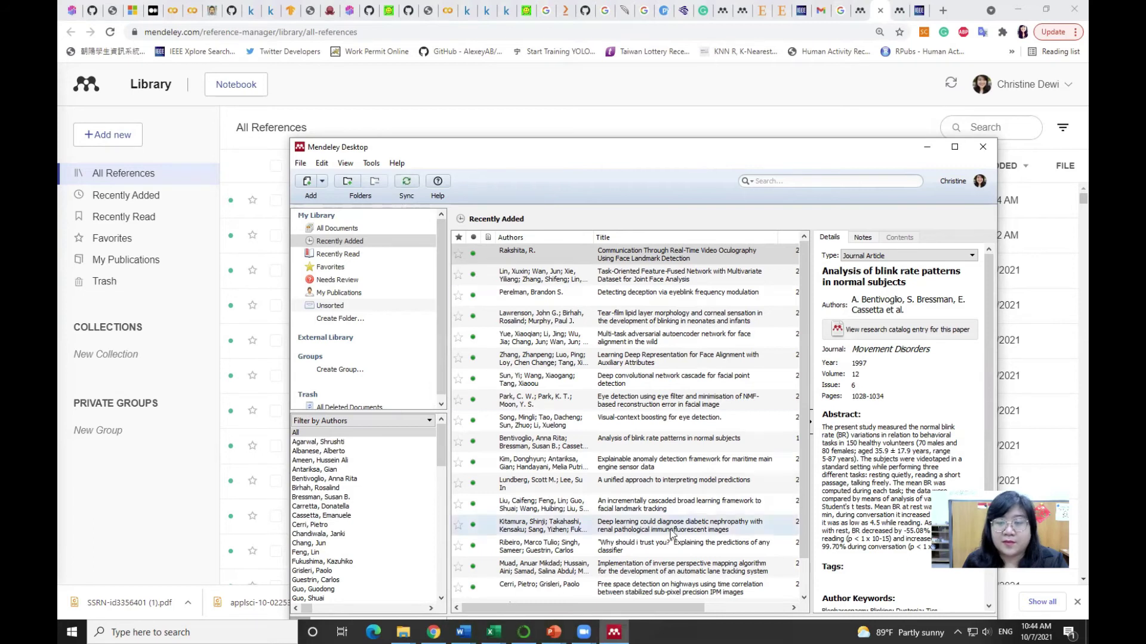
{"action": "left_click", "coordinate": [463, 632]}
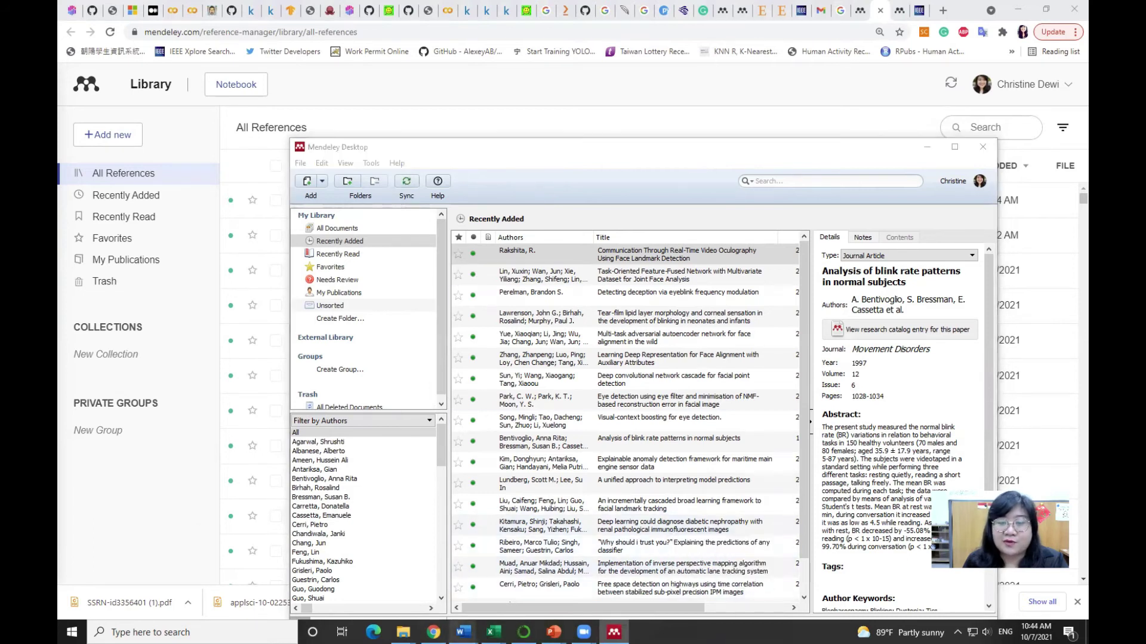
{"action": "left_click", "coordinate": [700, 589]}
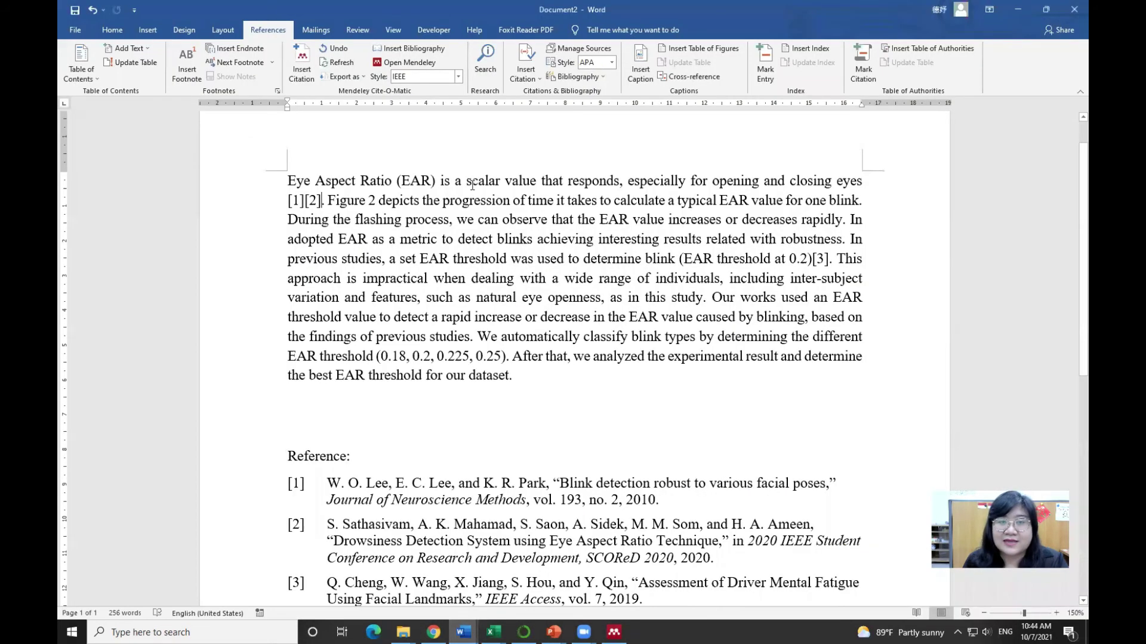
Cite the copied "Driver's real-time Drowsiness Detection" smart alarm system paper after citation [2], check the reference list and refresh the citations
{"action": "left_click", "coordinate": [302, 70]}
{"action": "key", "text": "ctrl+v"}
{"action": "left_click", "coordinate": [467, 247]}
{"action": "left_click", "coordinate": [481, 238]}
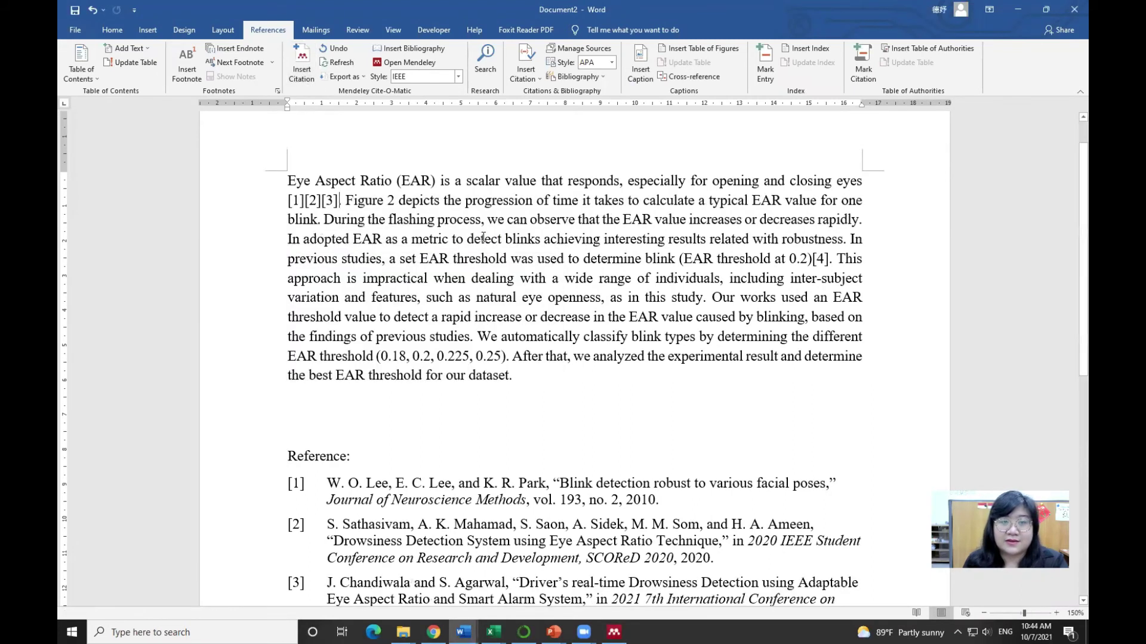
{"action": "scroll", "coordinate": [453, 424], "scroll_direction": "down", "scroll_amount": 3}
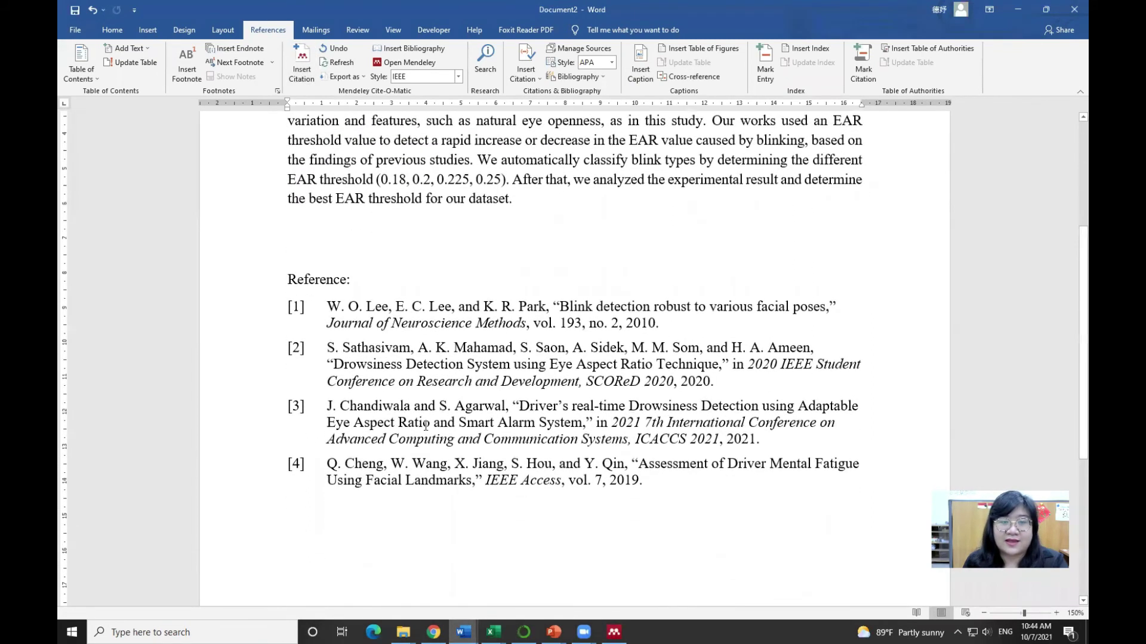
{"action": "left_click", "coordinate": [341, 63]}
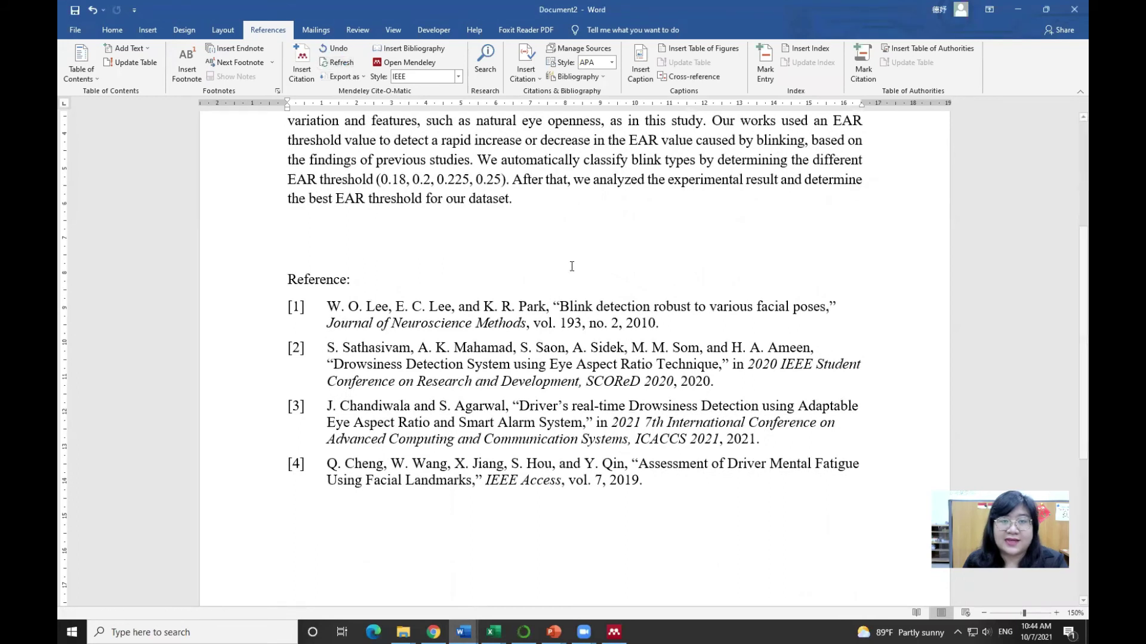
{"action": "scroll", "coordinate": [573, 265], "scroll_direction": "up", "scroll_amount": 4}
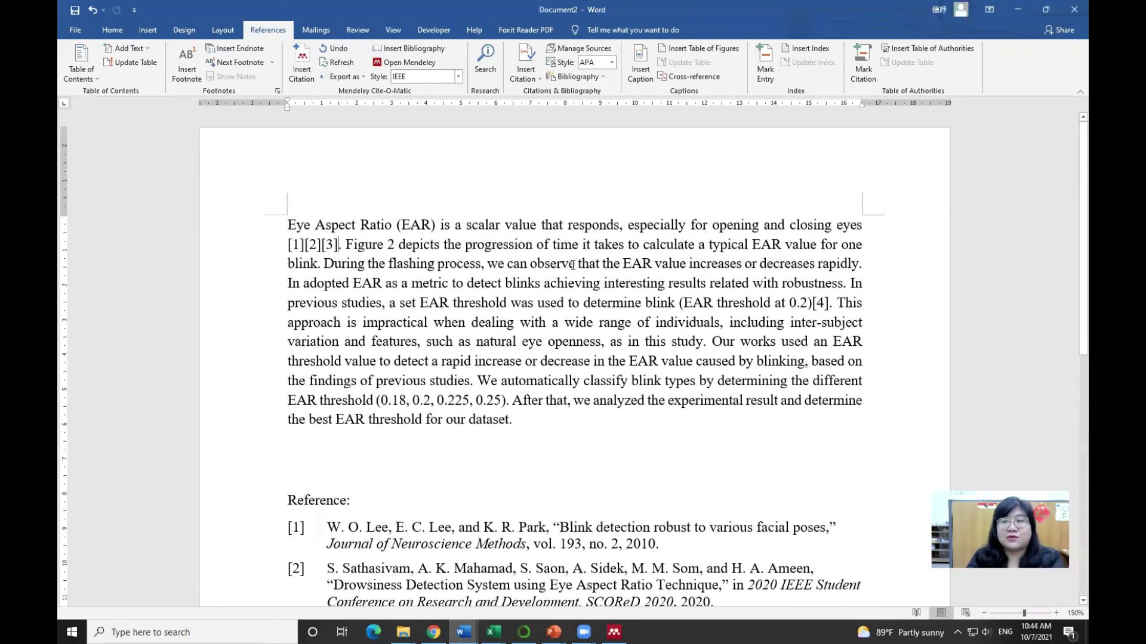
Change the Mendeley citation style to Springer - Lecture Notes in Computer Science and review the reformatted reference list
{"action": "left_click", "coordinate": [458, 80]}
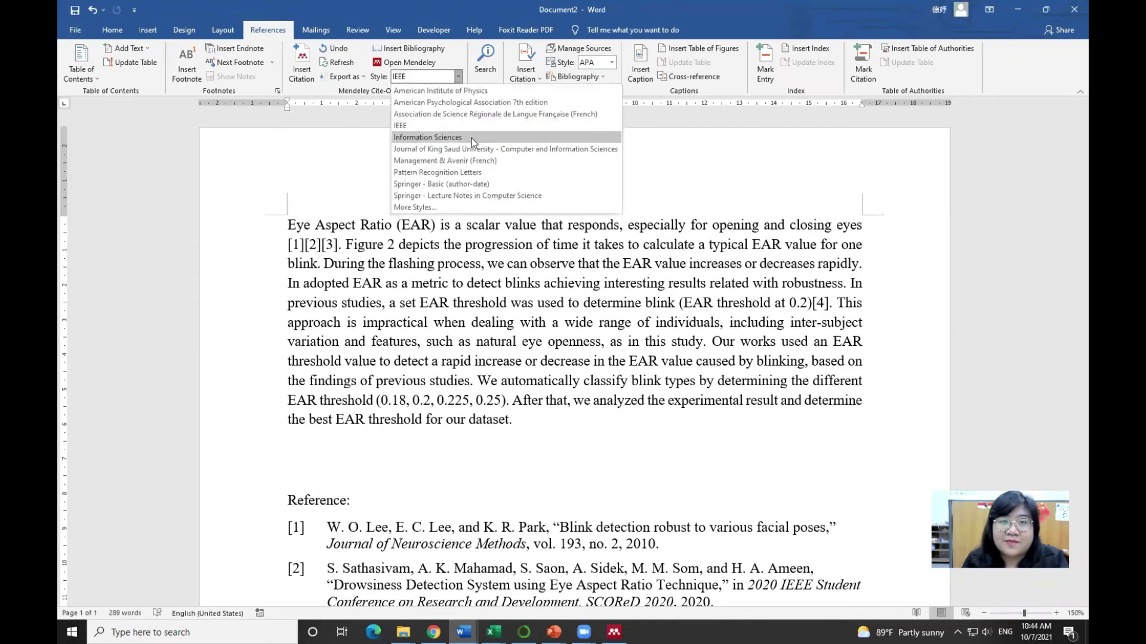
{"action": "left_click", "coordinate": [477, 196]}
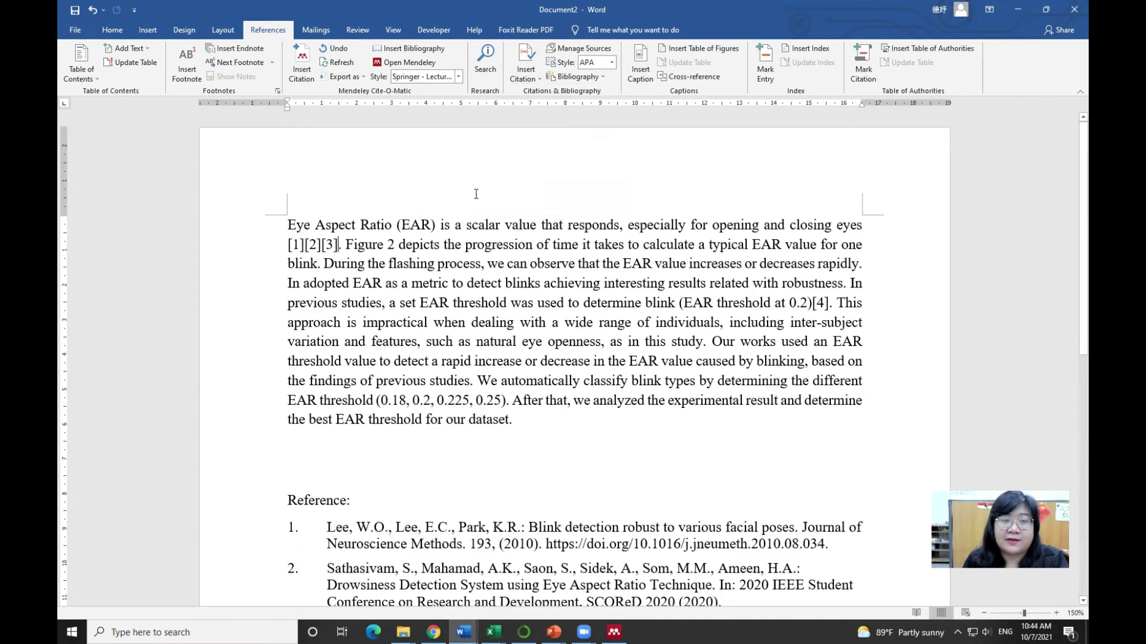
{"action": "scroll", "coordinate": [341, 397], "scroll_direction": "down", "scroll_amount": 3}
{"action": "scroll", "coordinate": [342, 391], "scroll_direction": "down", "scroll_amount": 3}
{"action": "scroll", "coordinate": [342, 391], "scroll_direction": "up", "scroll_amount": 5}
Set the Mendeley citation style to Springer - Basic (author-date) and highlight the reference list and the first sentence's in-text citations
{"action": "left_click", "coordinate": [457, 77]}
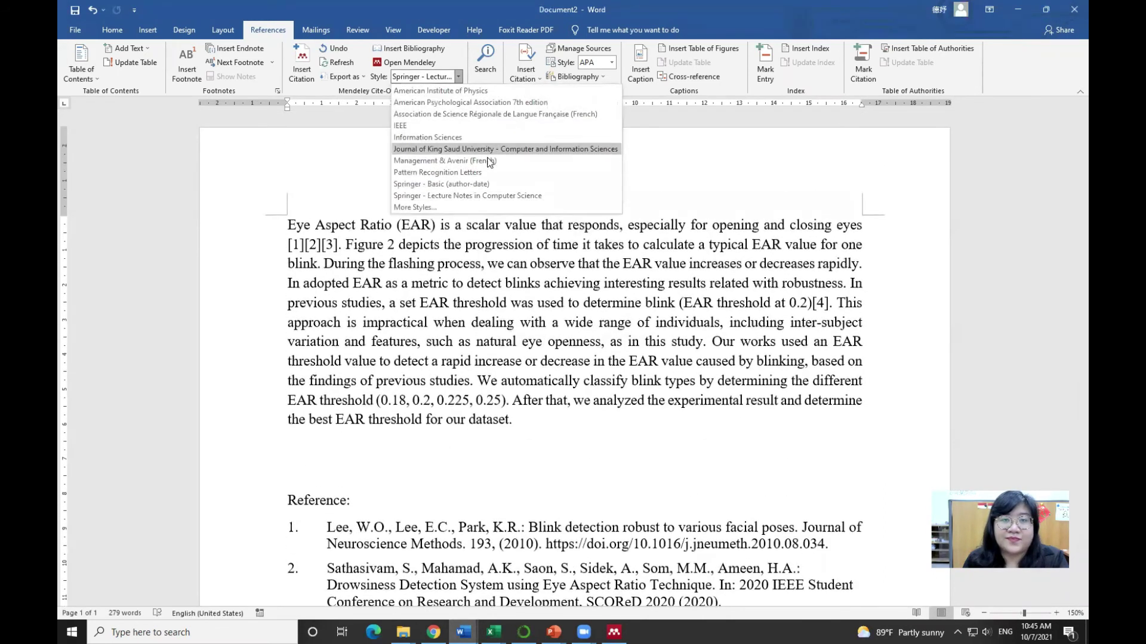
{"action": "left_click", "coordinate": [467, 183]}
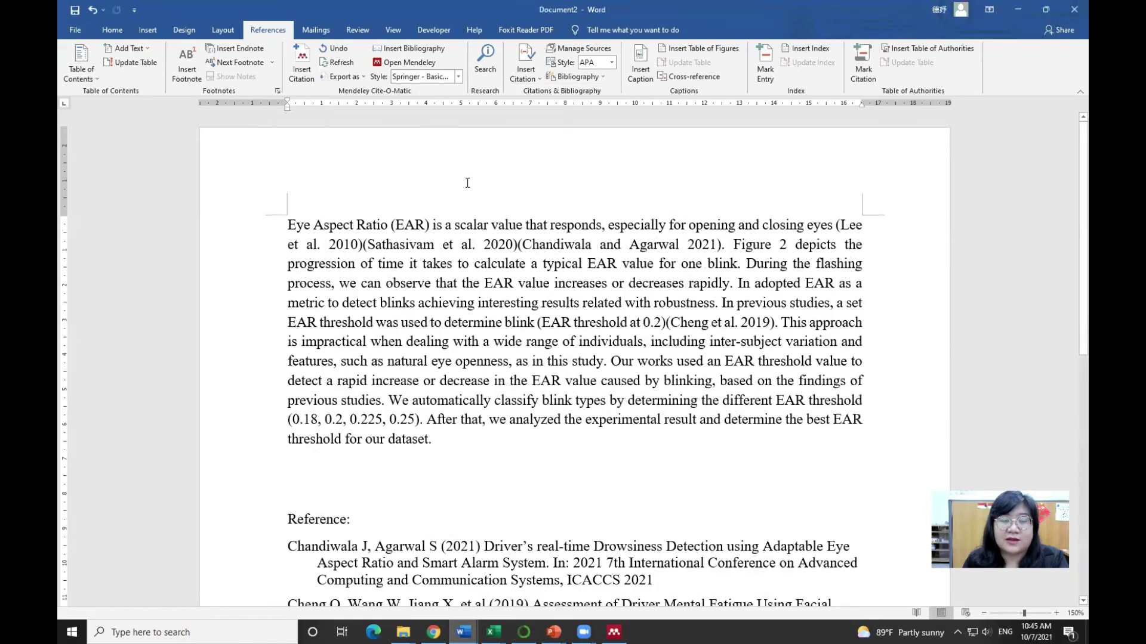
{"action": "scroll", "coordinate": [364, 304], "scroll_direction": "down", "scroll_amount": 5}
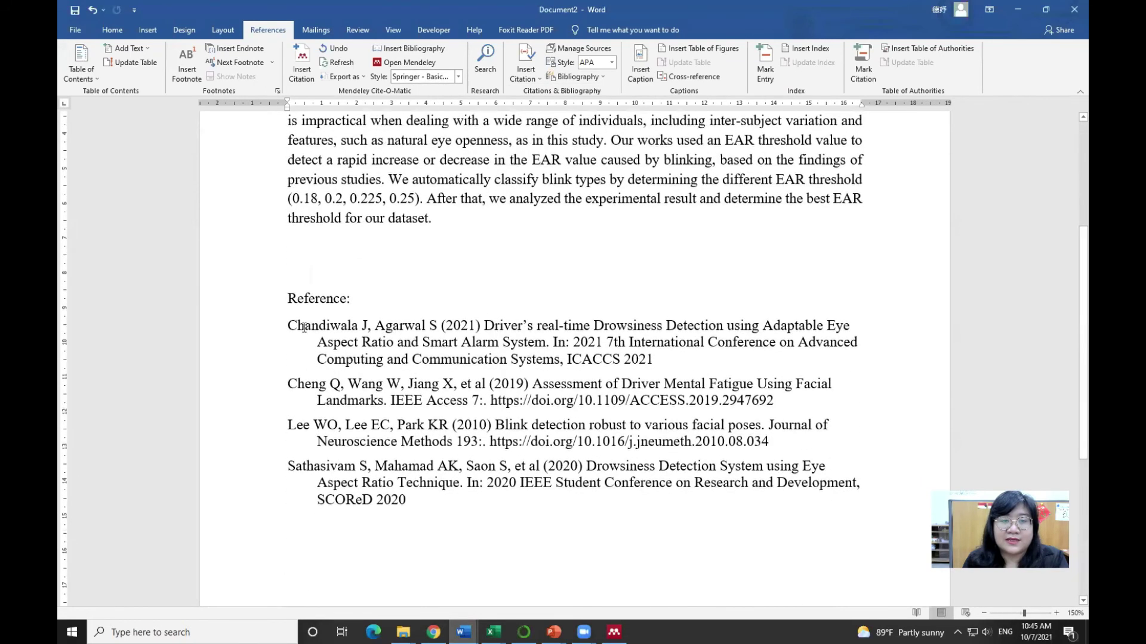
{"action": "left_click_drag", "start_coordinate": [289, 327], "coordinate": [409, 502]}
{"action": "scroll", "coordinate": [446, 379], "scroll_direction": "up", "scroll_amount": 2}
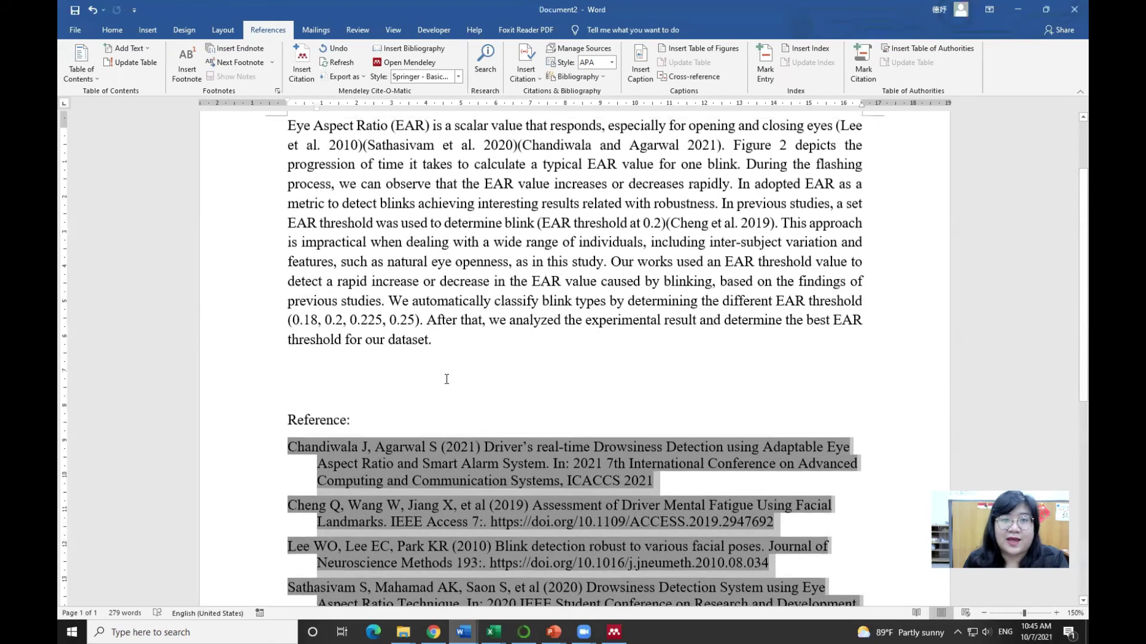
{"action": "left_click", "coordinate": [521, 156]}
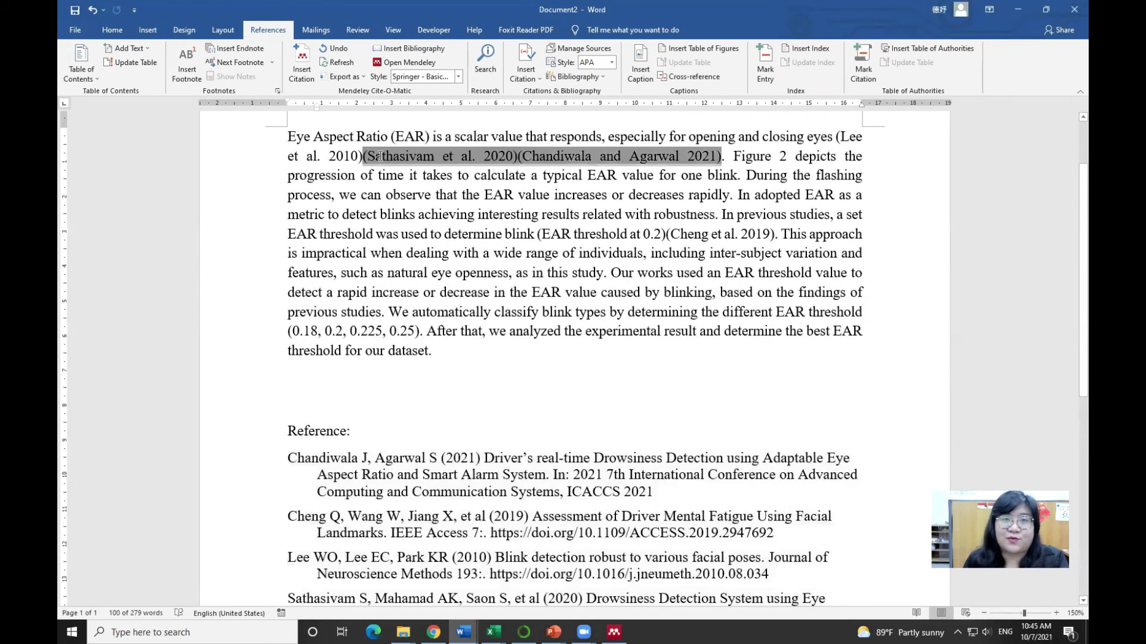
Change the Mendeley citation style back to IEEE, refresh the citations and check the reference list
{"action": "left_click", "coordinate": [462, 77]}
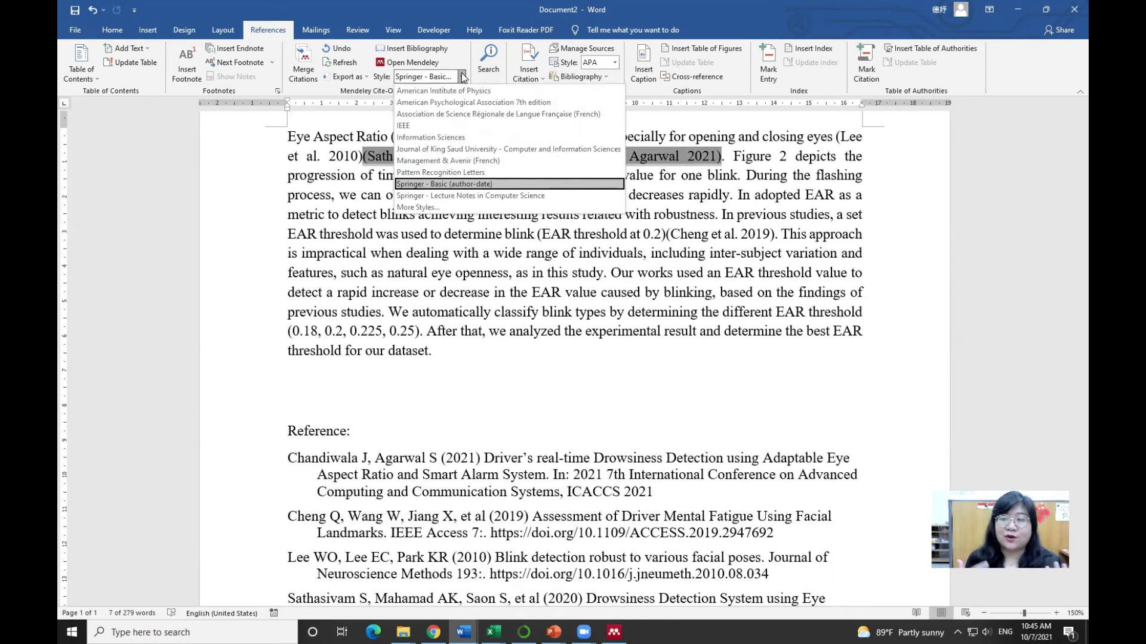
{"action": "left_click", "coordinate": [472, 126]}
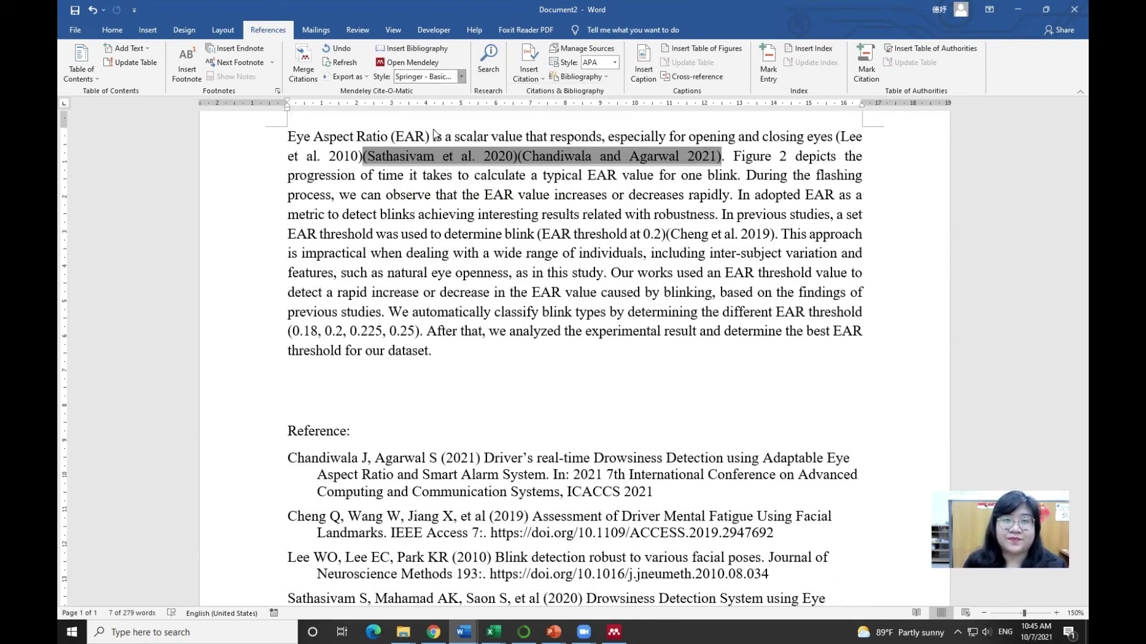
{"action": "scroll", "coordinate": [565, 290], "scroll_direction": "up", "scroll_amount": 2}
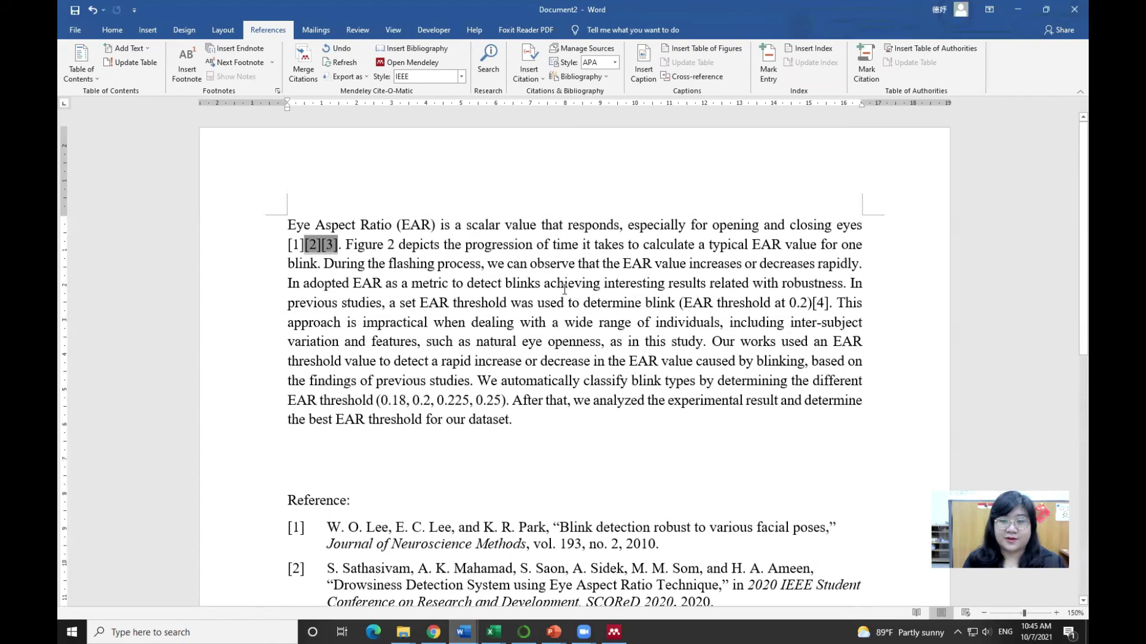
{"action": "left_click", "coordinate": [348, 64]}
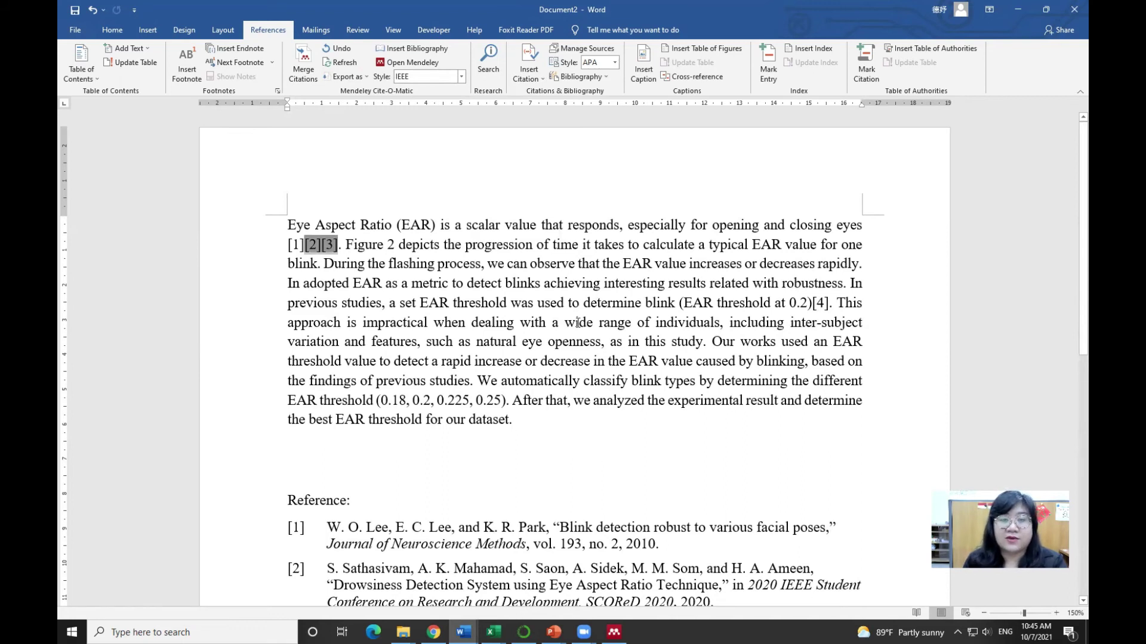
{"action": "scroll", "coordinate": [577, 305], "scroll_direction": "down", "scroll_amount": 4}
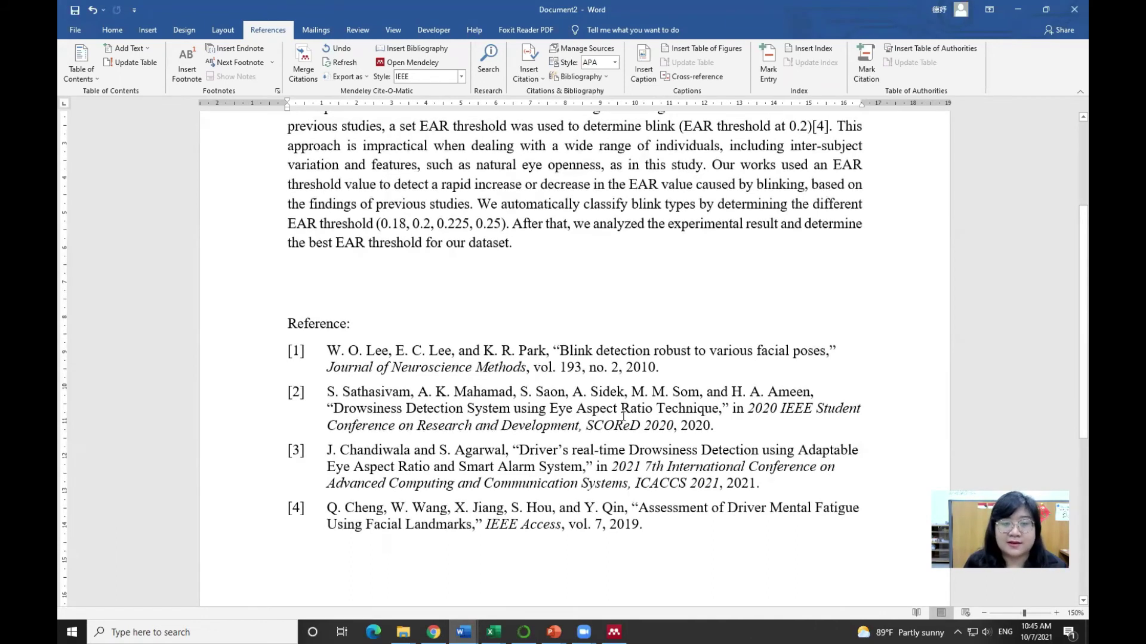
{"action": "scroll", "coordinate": [505, 475], "scroll_direction": "up", "scroll_amount": 2}
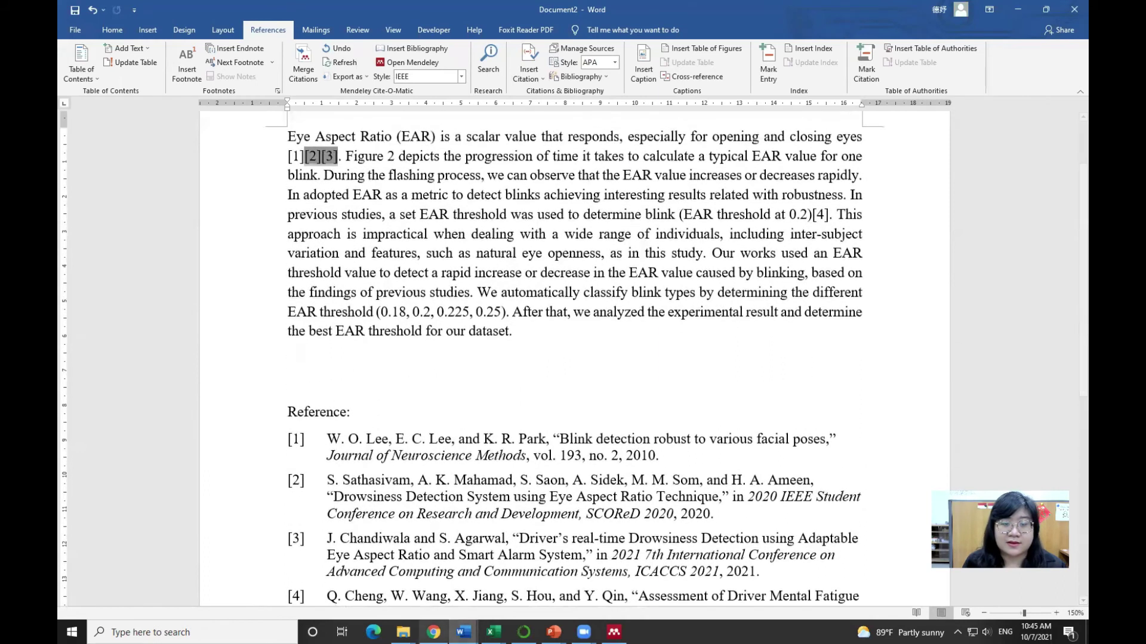
Switch to Chrome, search Google for "csl mendeley" in a new tab and open the Mendeley CSL website
{"action": "key", "text": "alt+Tab"}
{"action": "key", "text": "ctrl+t"}
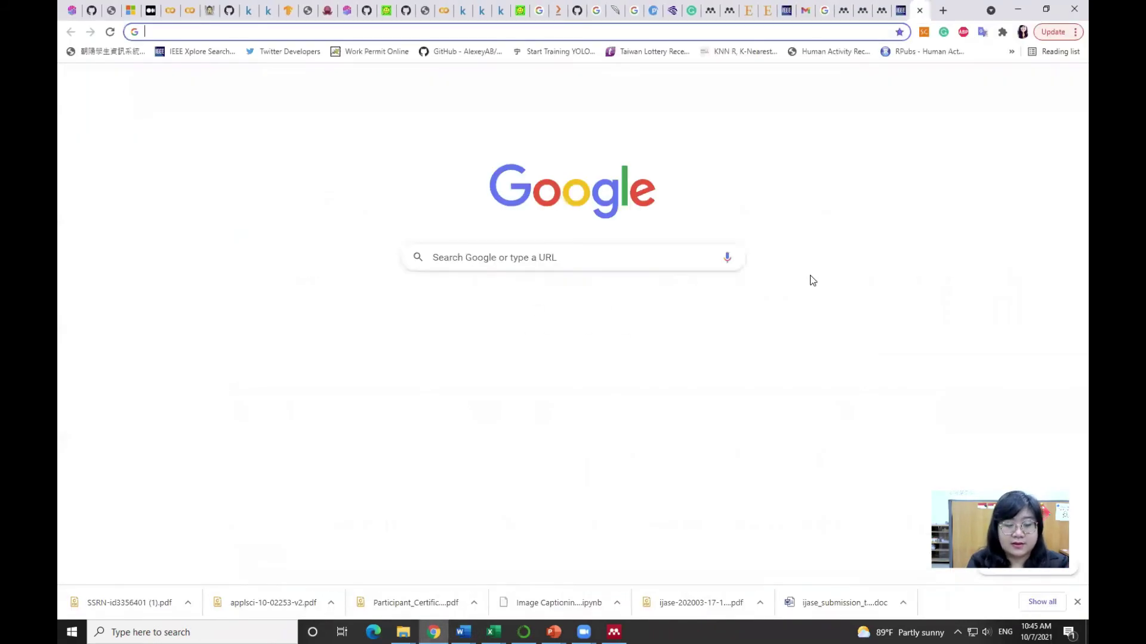
{"action": "type", "text": "csl mendeley"}
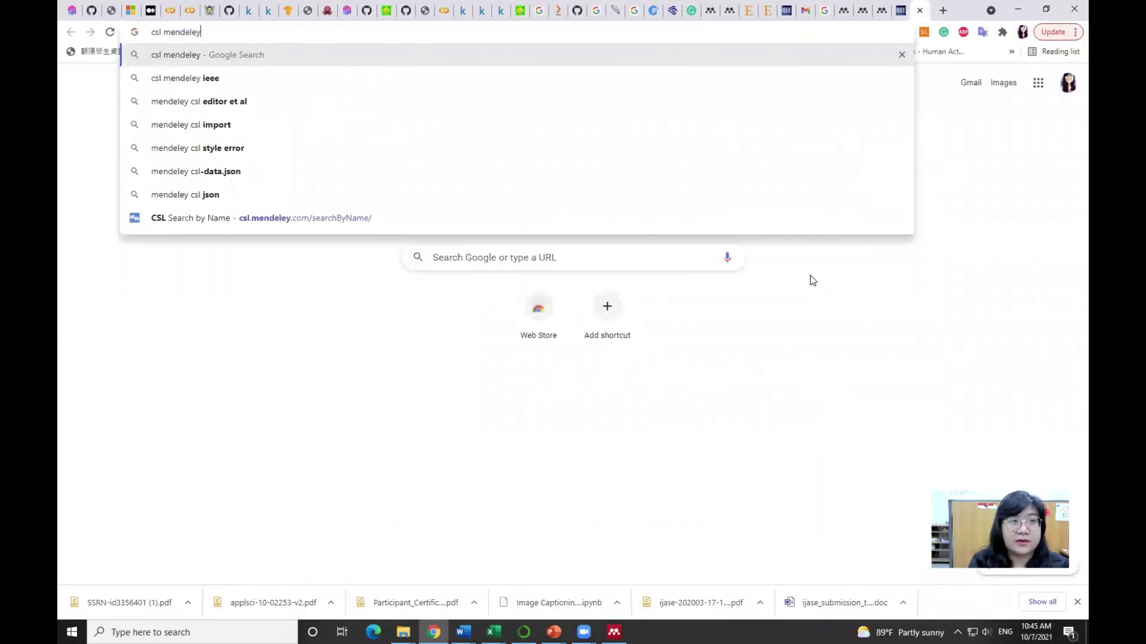
{"action": "key", "text": "Return"}
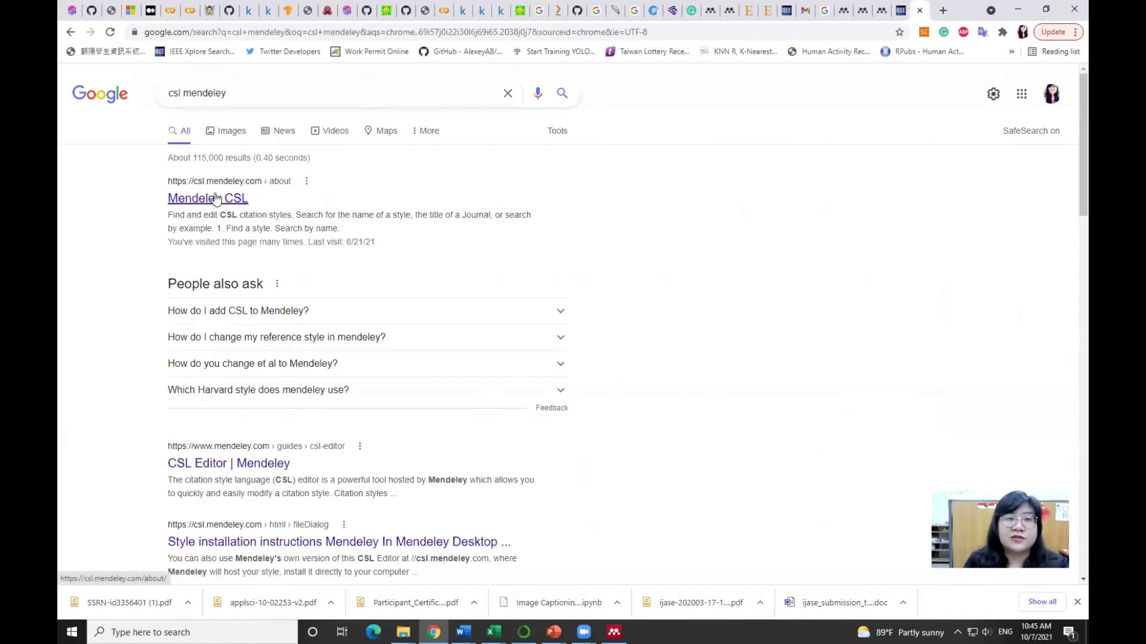
{"action": "left_click", "coordinate": [216, 199]}
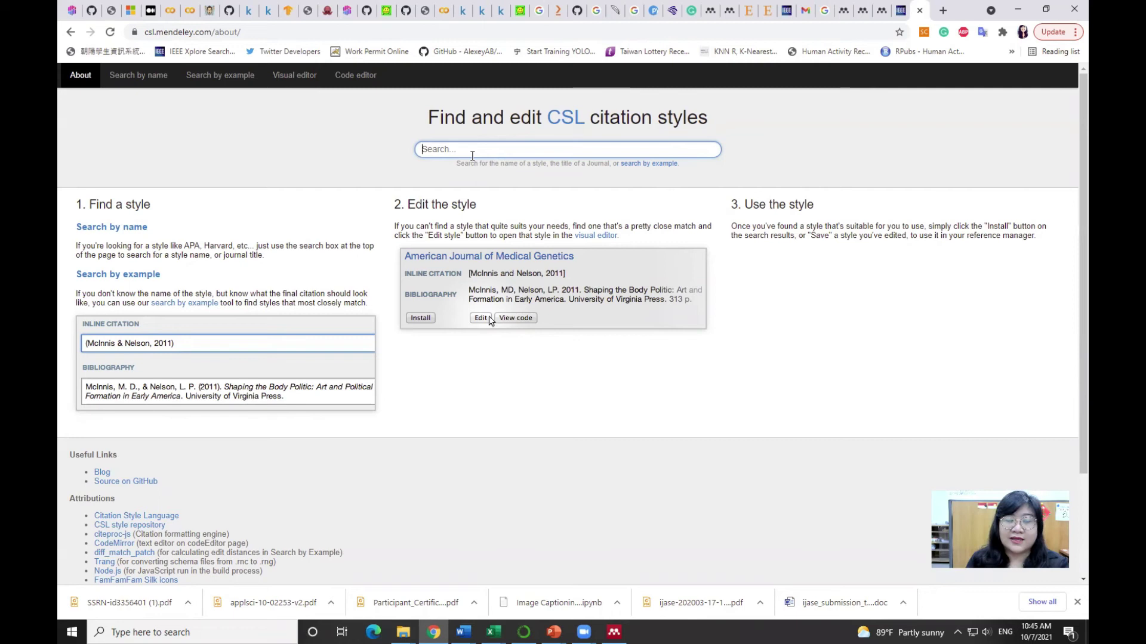
Search the CSL styles for "Pattern Recognition" and install the Pattern Recognition style into Mendeley Desktop
{"action": "type", "text": "Pattern Recognition"}
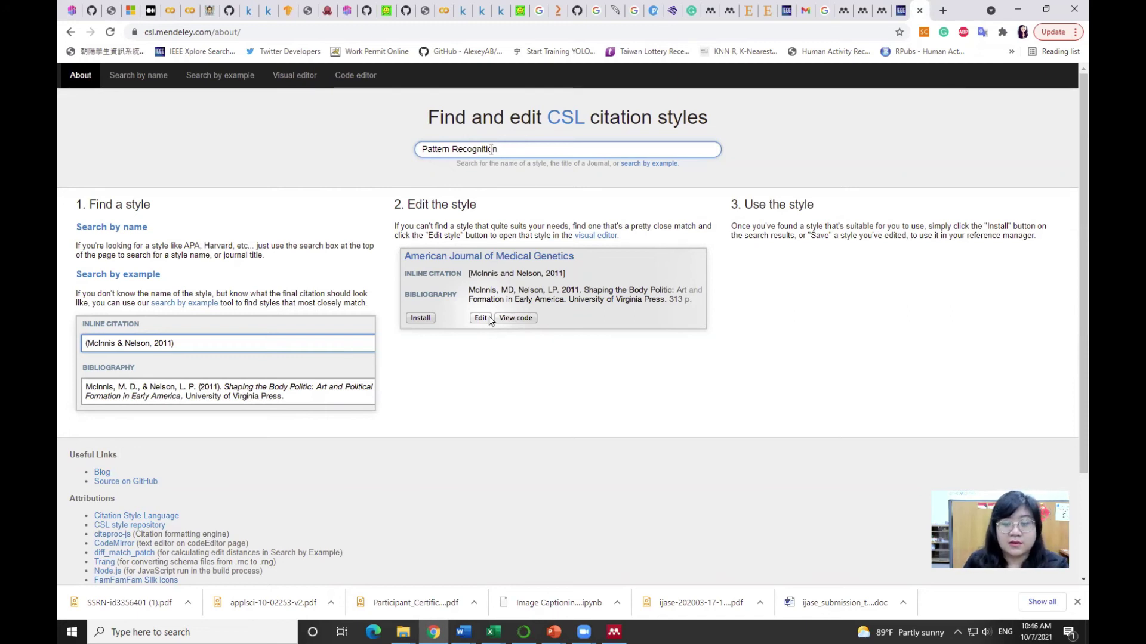
{"action": "key", "text": "Return"}
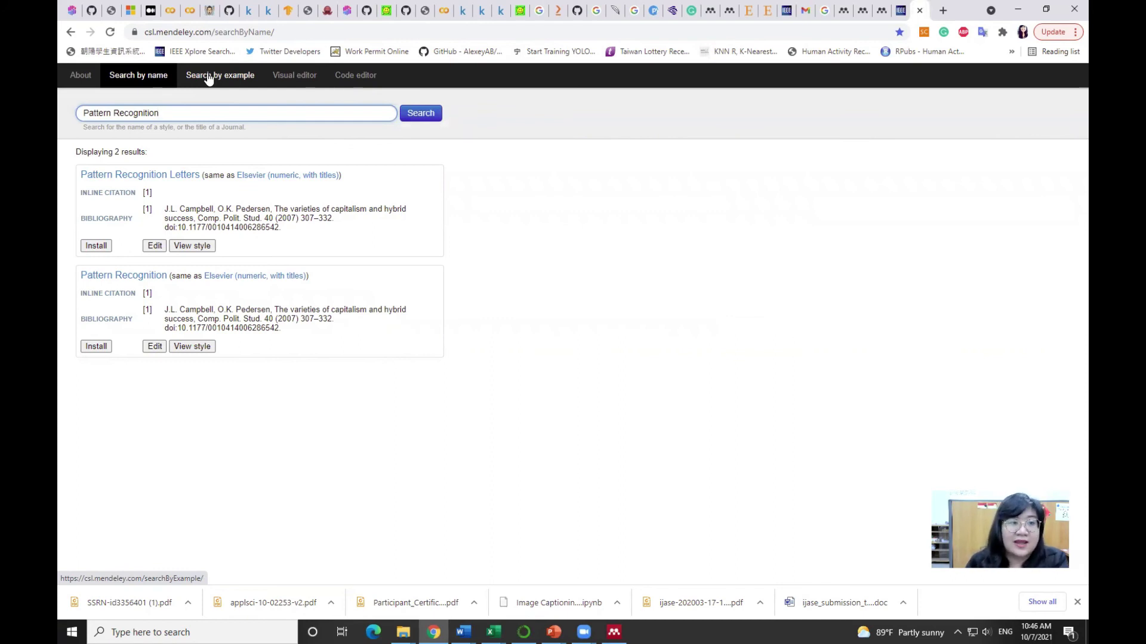
{"action": "left_click_drag", "start_coordinate": [170, 111], "coordinate": [86, 111]}
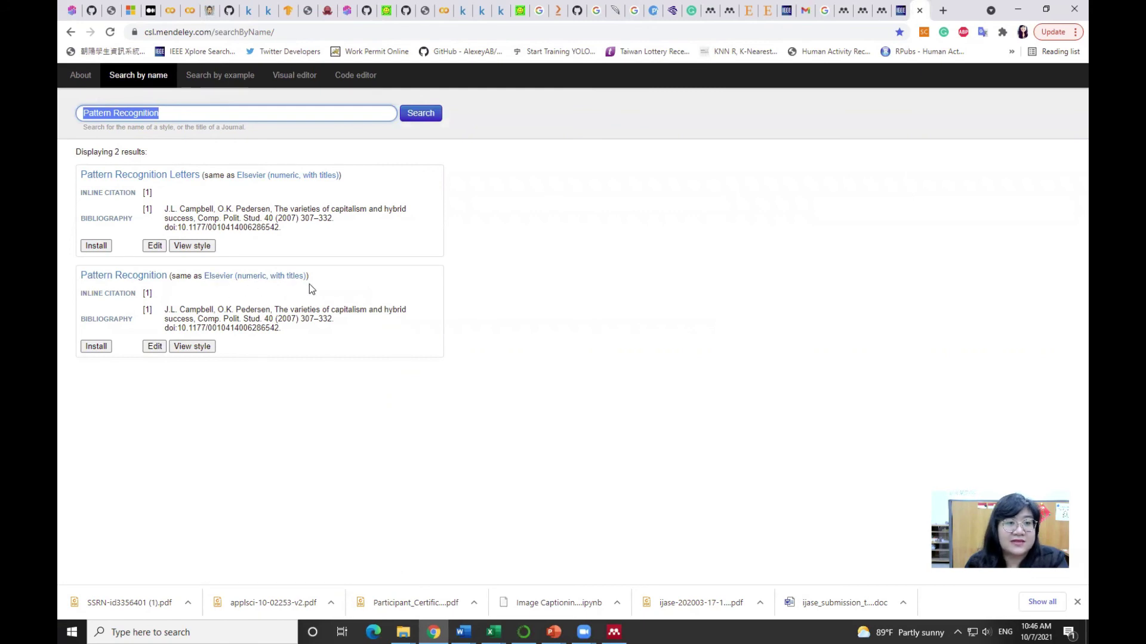
{"action": "left_click", "coordinate": [99, 347]}
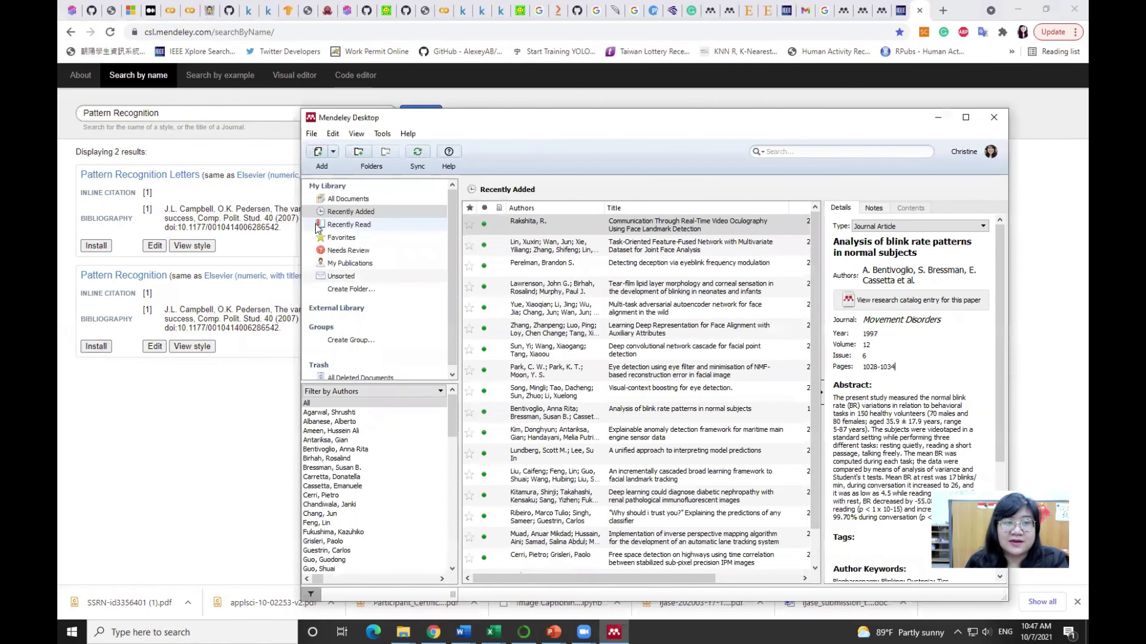
Find Pattern Recognition among the installed citation styles in Mendeley Desktop and make it the style in use
{"action": "left_click", "coordinate": [383, 134]}
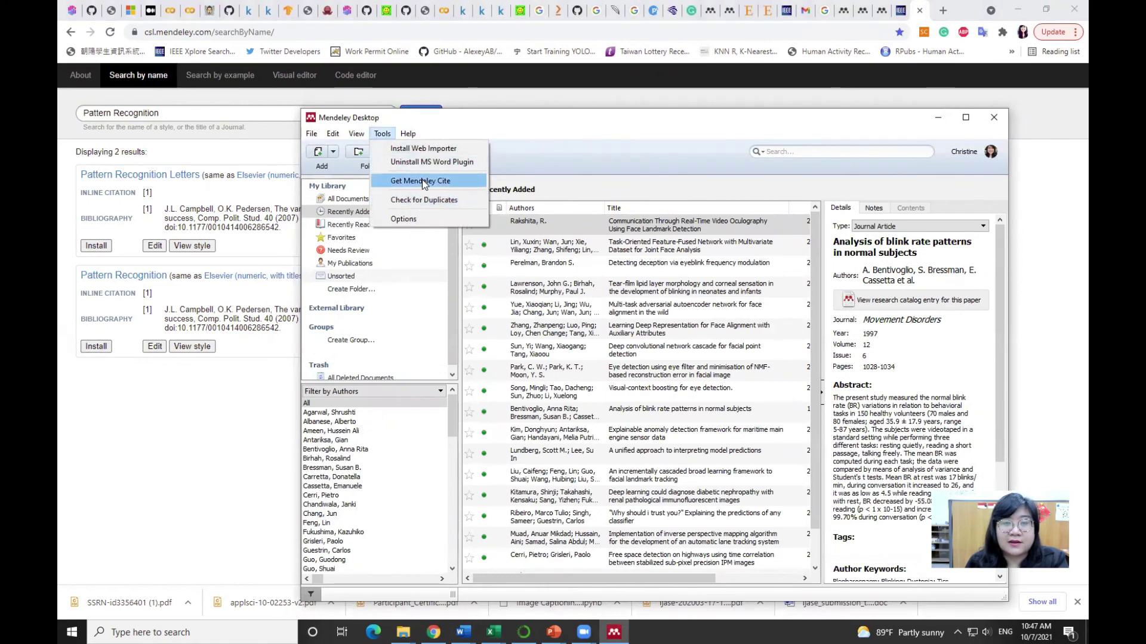
{"action": "mouse_move", "coordinate": [356, 133]}
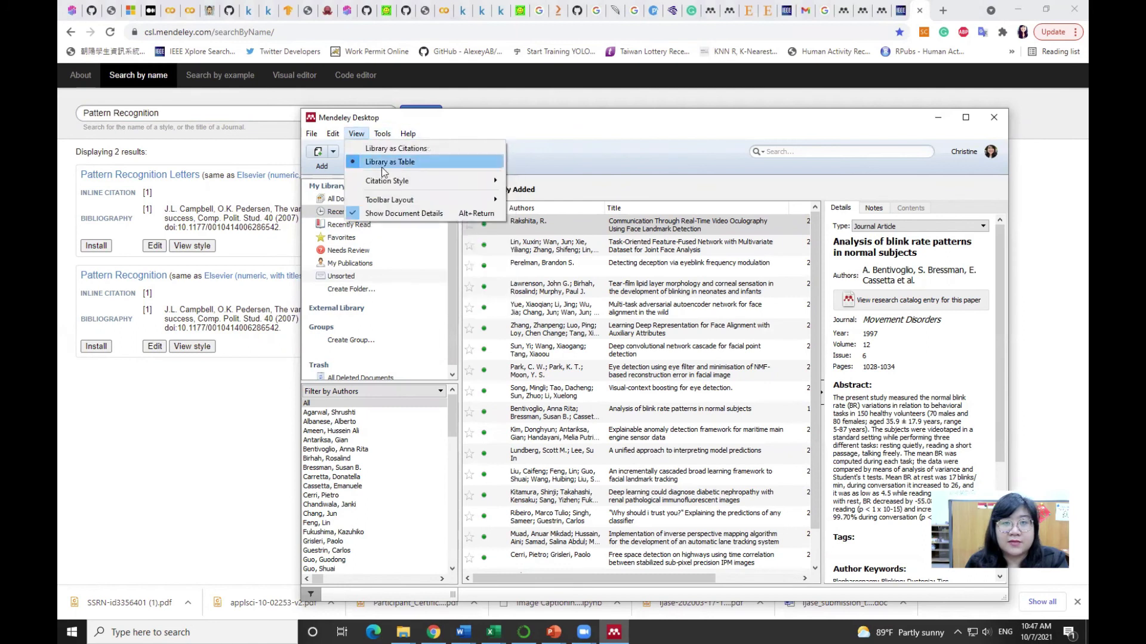
{"action": "mouse_move", "coordinate": [400, 185]}
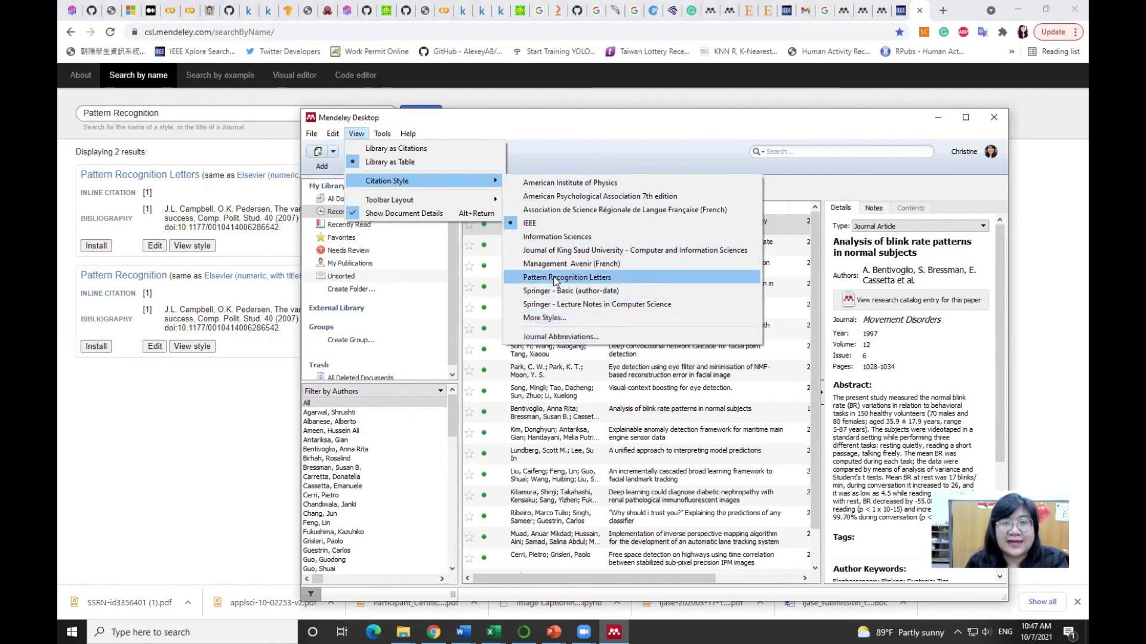
{"action": "left_click", "coordinate": [553, 321]}
{"action": "scroll", "coordinate": [553, 325], "scroll_direction": "down", "scroll_amount": 5}
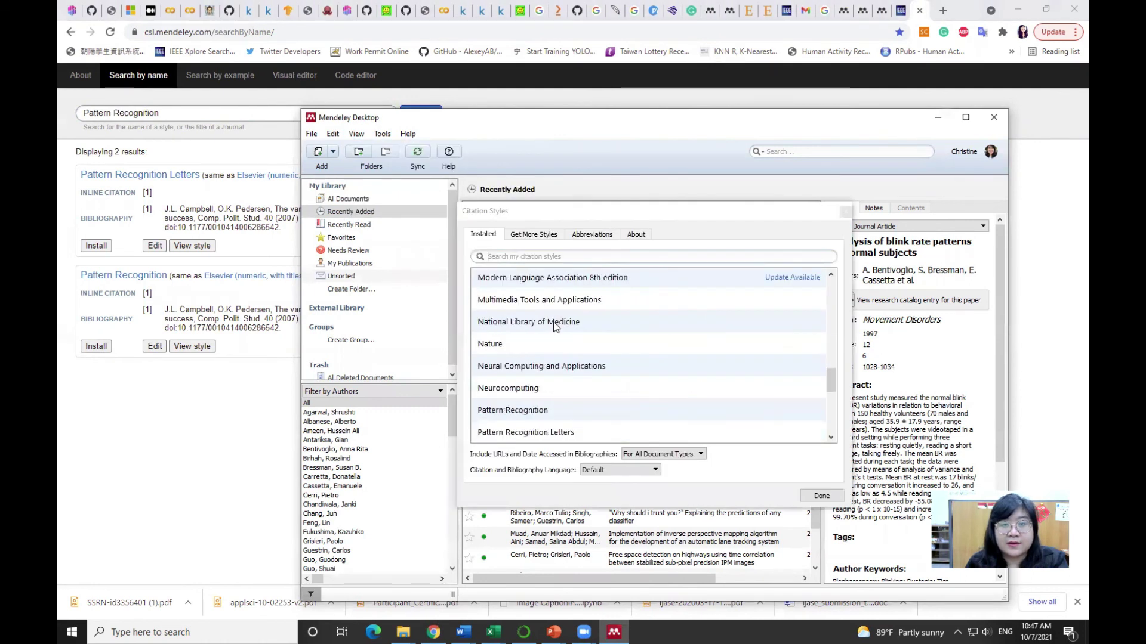
{"action": "left_click", "coordinate": [525, 410]}
{"action": "scroll", "coordinate": [718, 375], "scroll_direction": "down", "scroll_amount": 3}
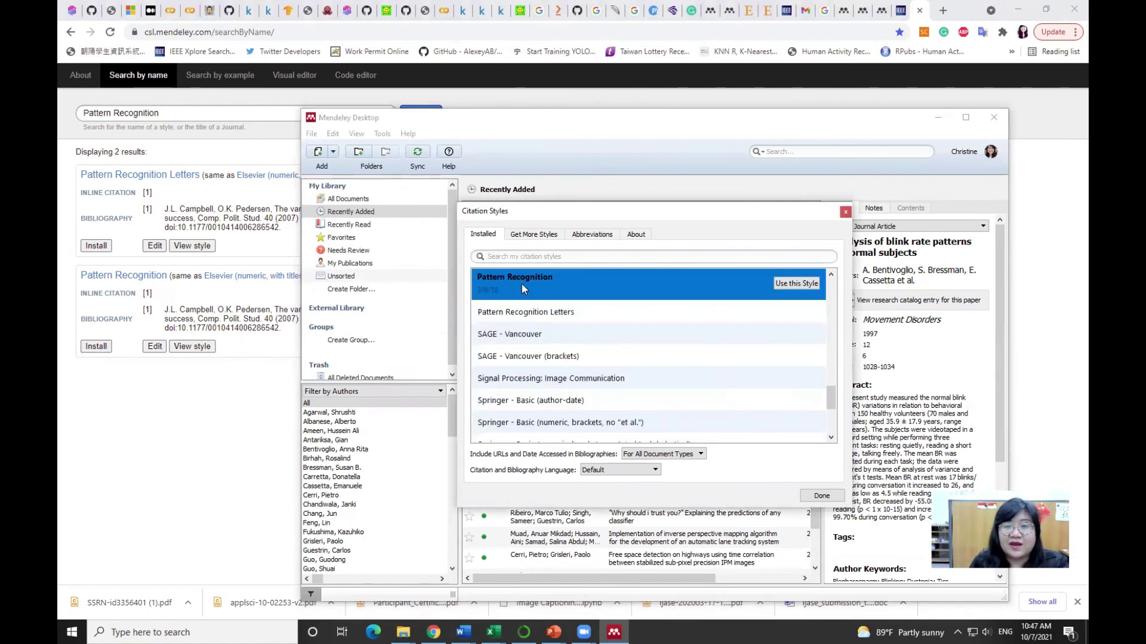
{"action": "left_click", "coordinate": [804, 285]}
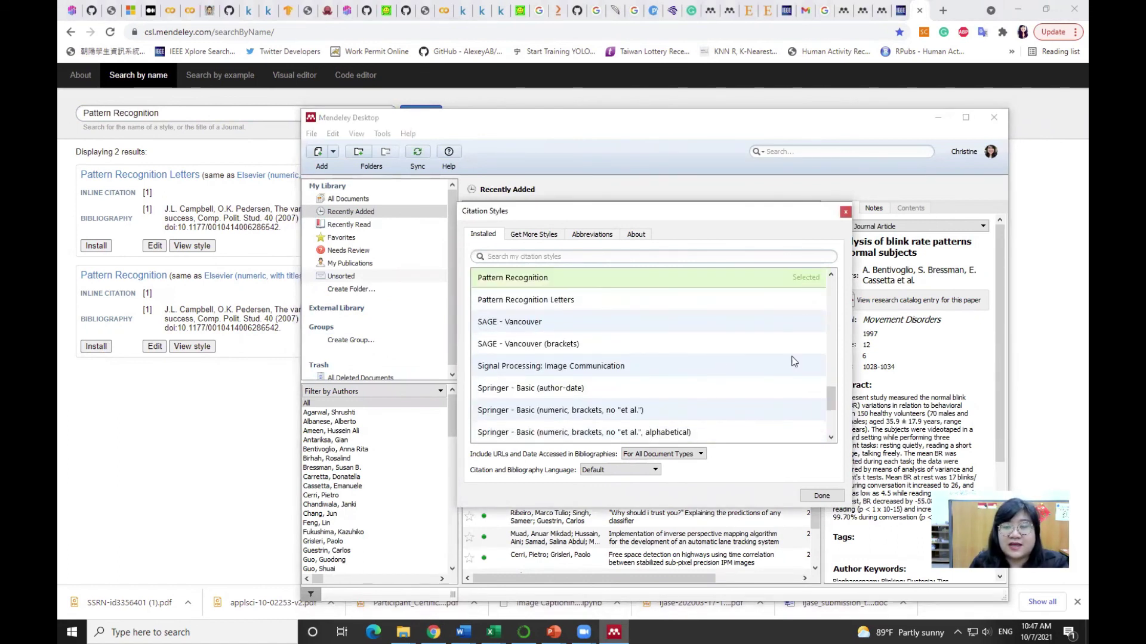
{"action": "left_click", "coordinate": [823, 497]}
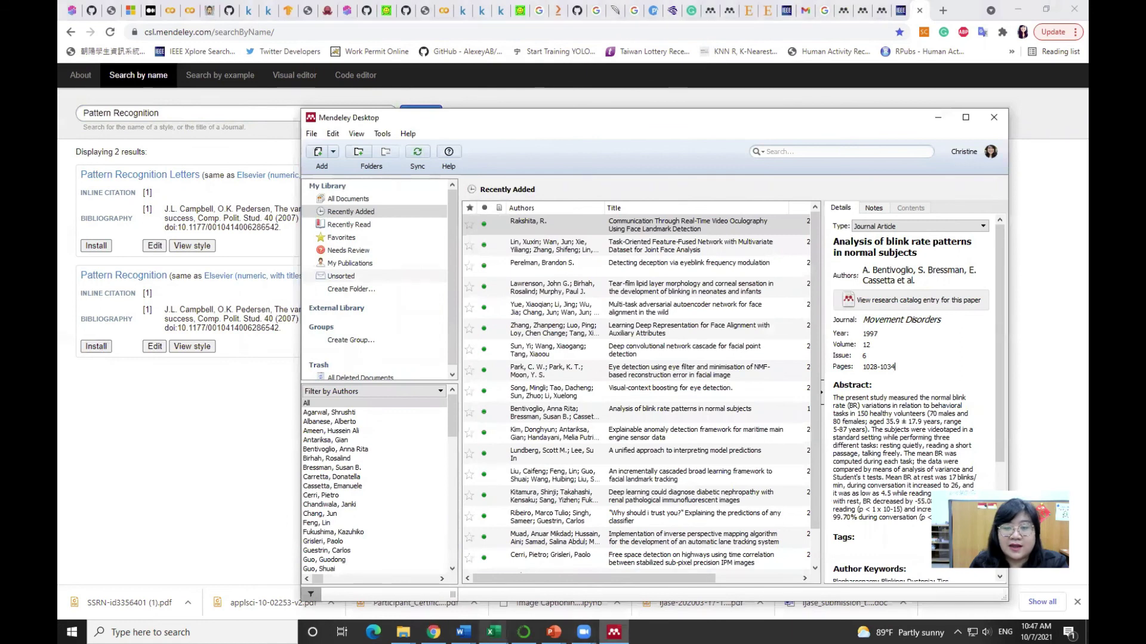
Switch to the Word document and open Mendeley's full list of installed citation styles from its citation style choices
{"action": "mouse_move", "coordinate": [463, 632]}
{"action": "left_click", "coordinate": [662, 567]}
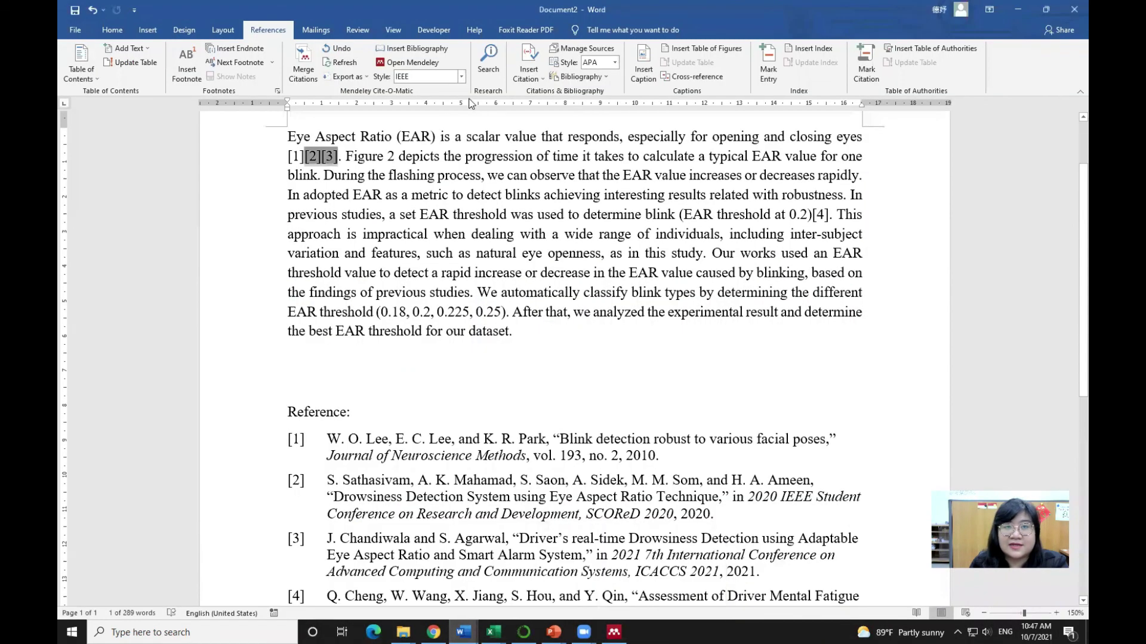
{"action": "left_click", "coordinate": [461, 77]}
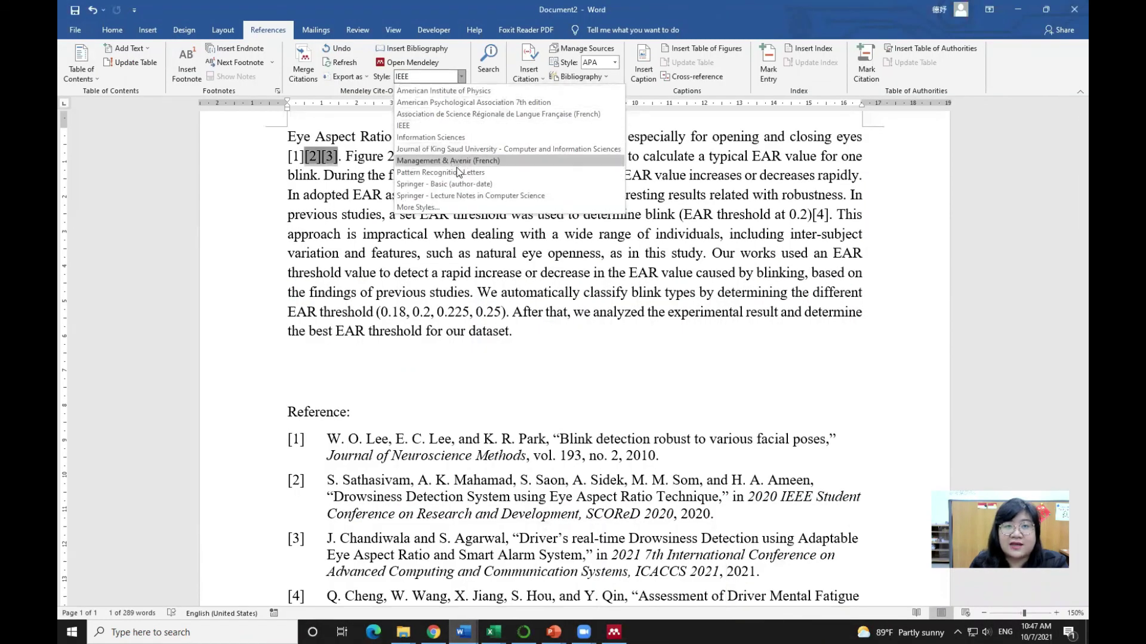
{"action": "left_click", "coordinate": [445, 207]}
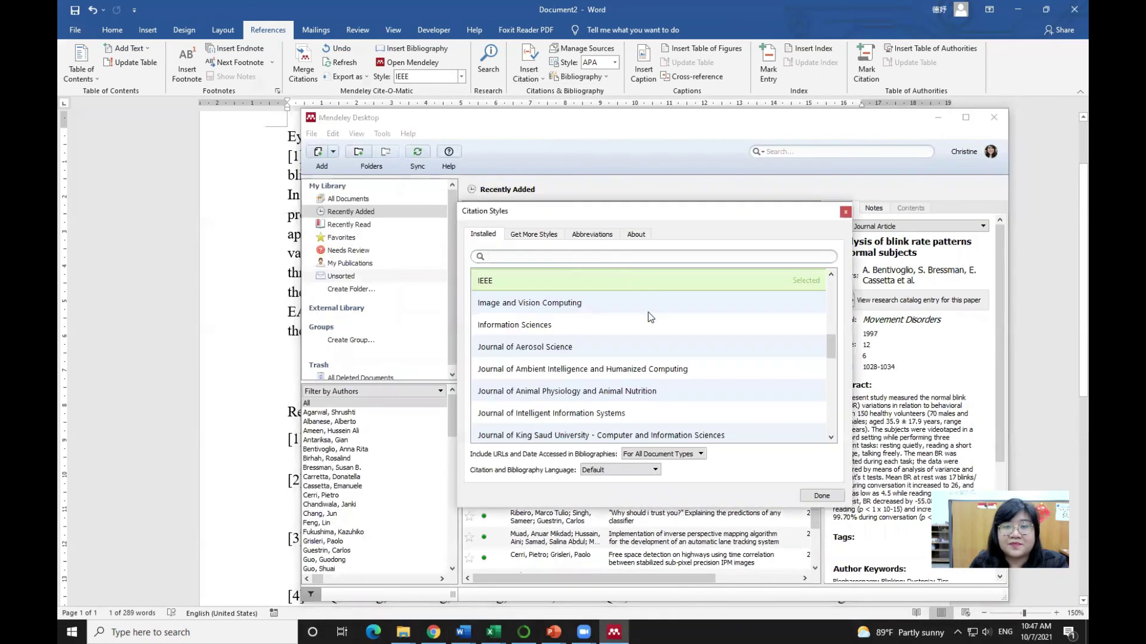
Apply the Pattern Recognition citation style to the document and check the reference list
{"action": "scroll", "coordinate": [632, 321], "scroll_direction": "down", "scroll_amount": 6}
{"action": "left_click", "coordinate": [524, 322]}
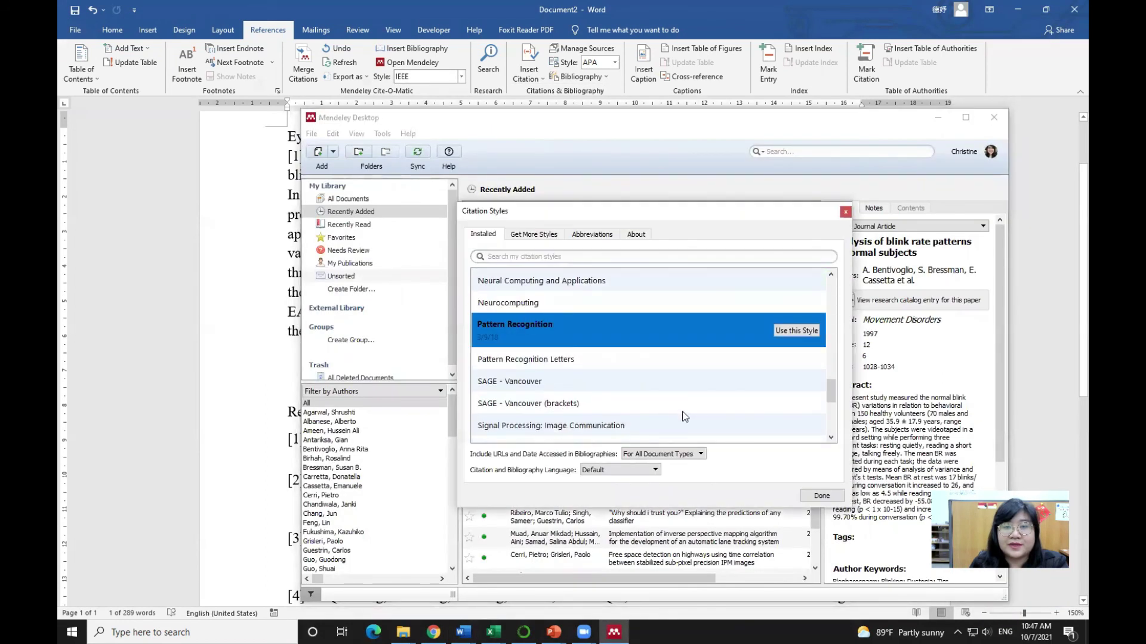
{"action": "left_click", "coordinate": [805, 326]}
{"action": "left_click", "coordinate": [822, 495]}
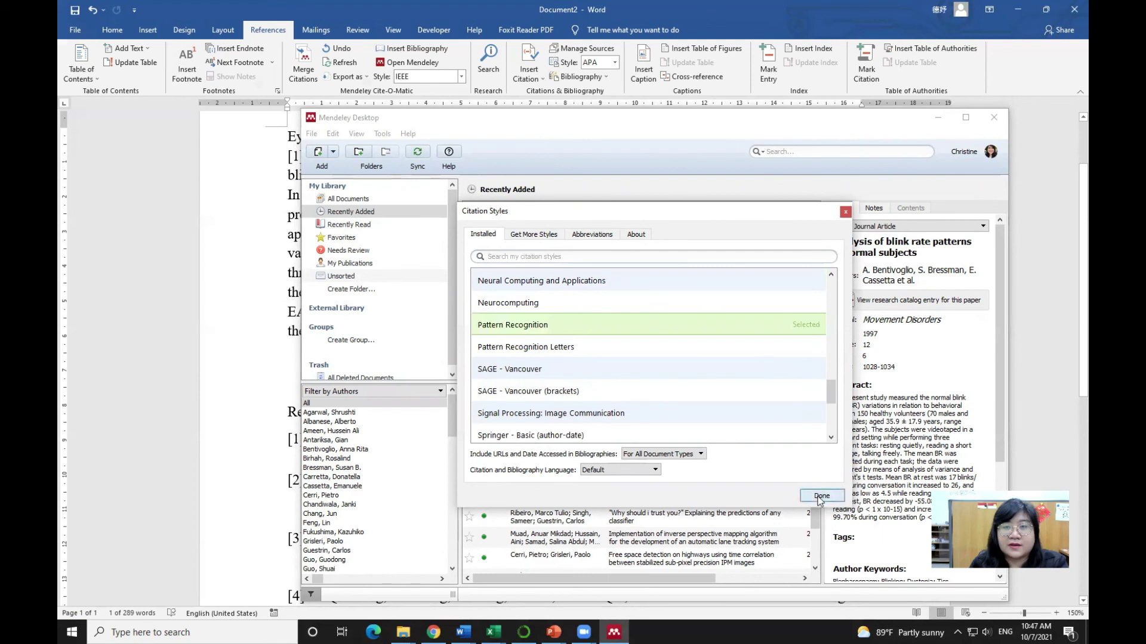
{"action": "scroll", "coordinate": [564, 245], "scroll_direction": "down", "scroll_amount": 3}
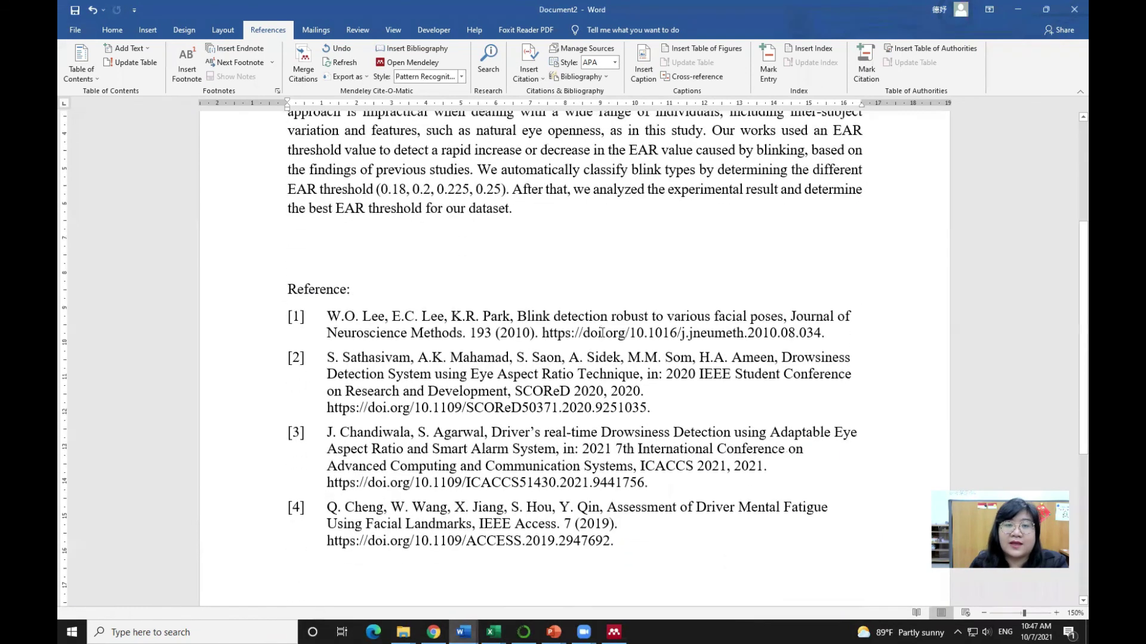